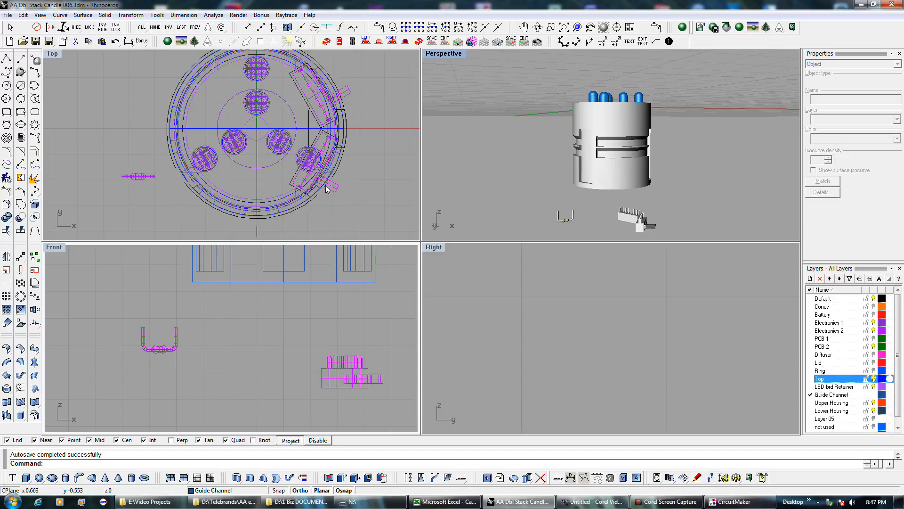
Switch to the CircuitMaker schematic and choose the toggle SPDT Switch from the device library for placement.
{"action": "left_click", "coordinate": [732, 503]}
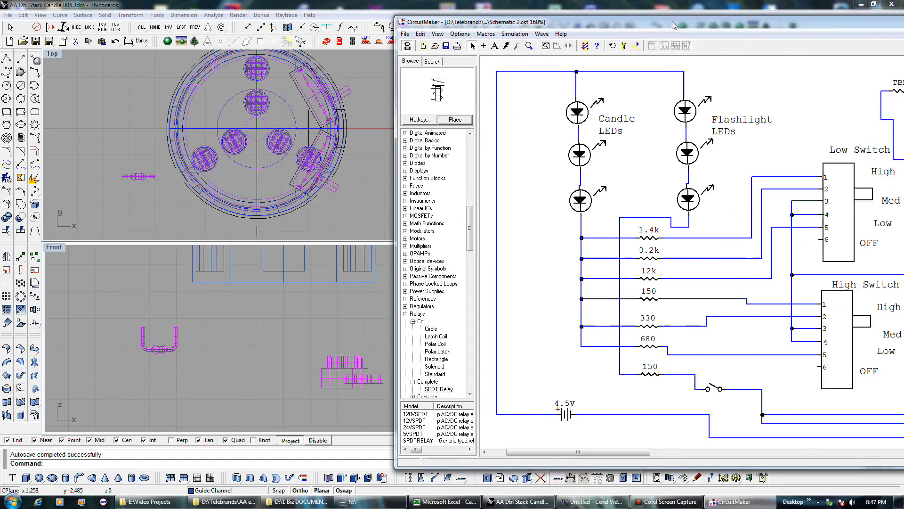
{"action": "left_click_drag", "start_coordinate": [705, 39], "coordinate": [398, 29]}
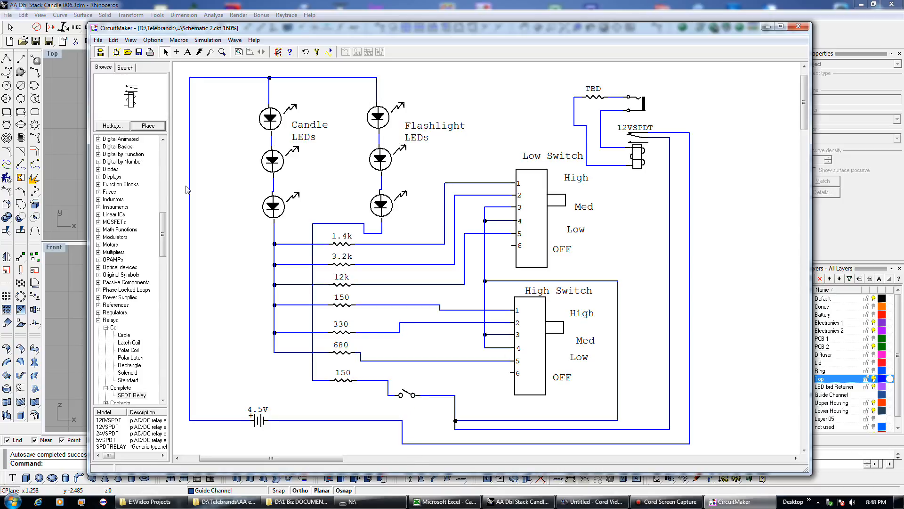
{"action": "left_click_drag", "start_coordinate": [163, 233], "coordinate": [165, 159]}
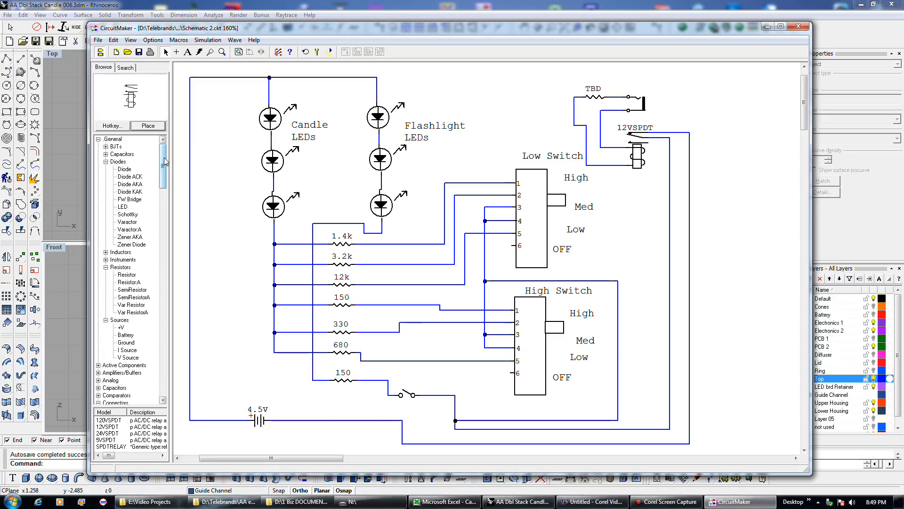
{"action": "mouse_move", "coordinate": [164, 158]}
{"action": "left_mouse_down"}
{"action": "mouse_move", "coordinate": [165, 168]}
{"action": "mouse_move", "coordinate": [173, 162]}
{"action": "left_mouse_up"}
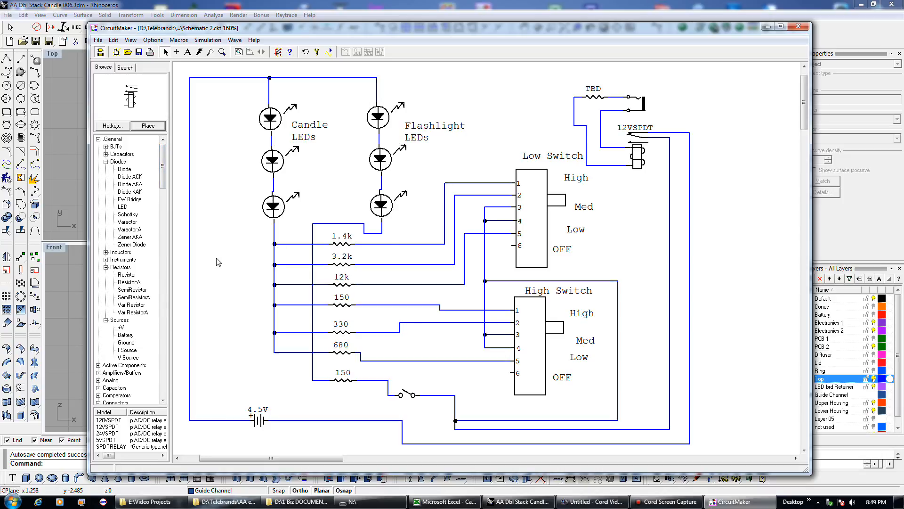
{"action": "left_click_drag", "start_coordinate": [163, 172], "coordinate": [164, 214]}
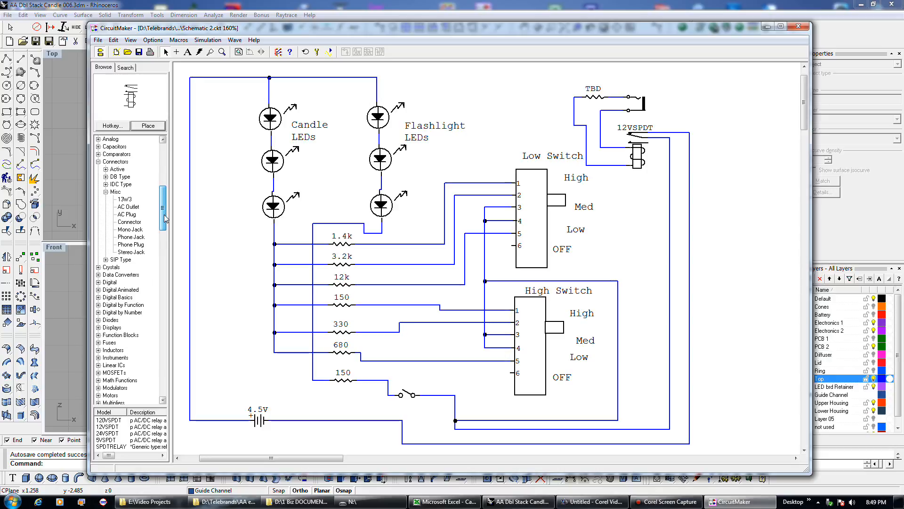
{"action": "left_click_drag", "start_coordinate": [164, 215], "coordinate": [172, 287]}
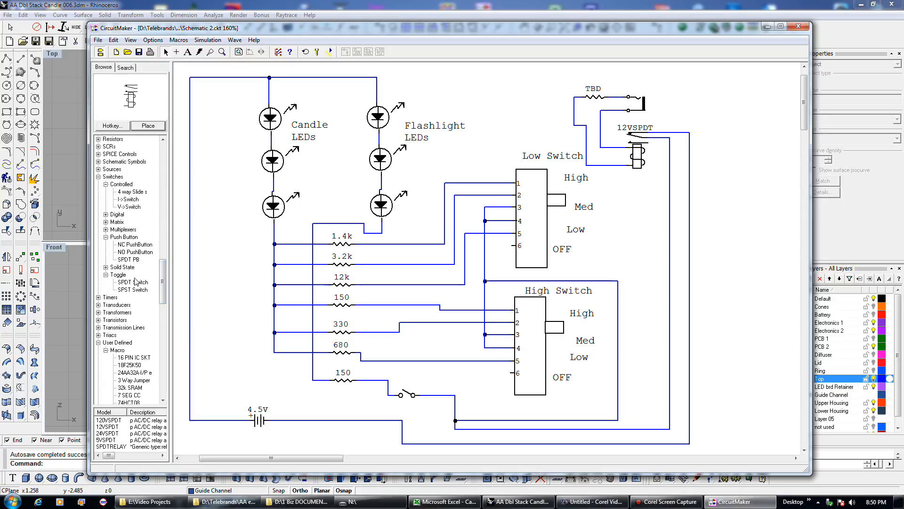
{"action": "left_click", "coordinate": [131, 282]}
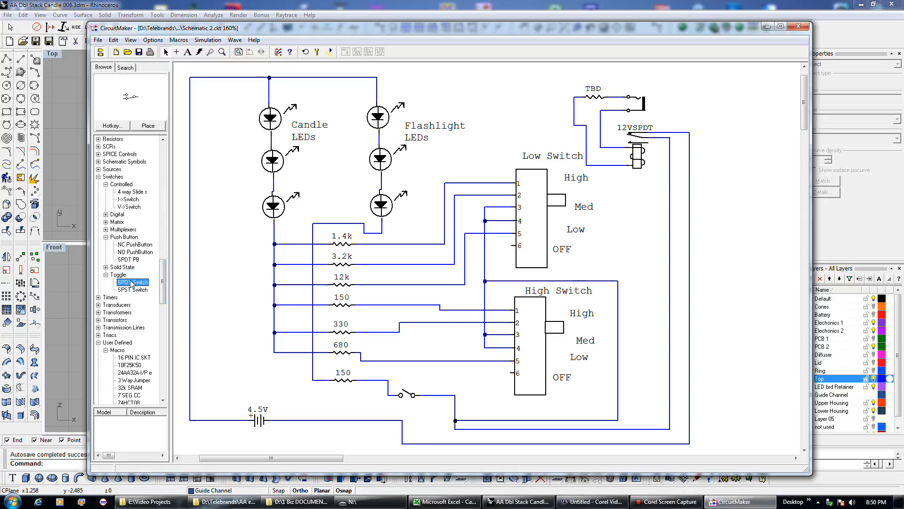
{"action": "left_click", "coordinate": [148, 125]}
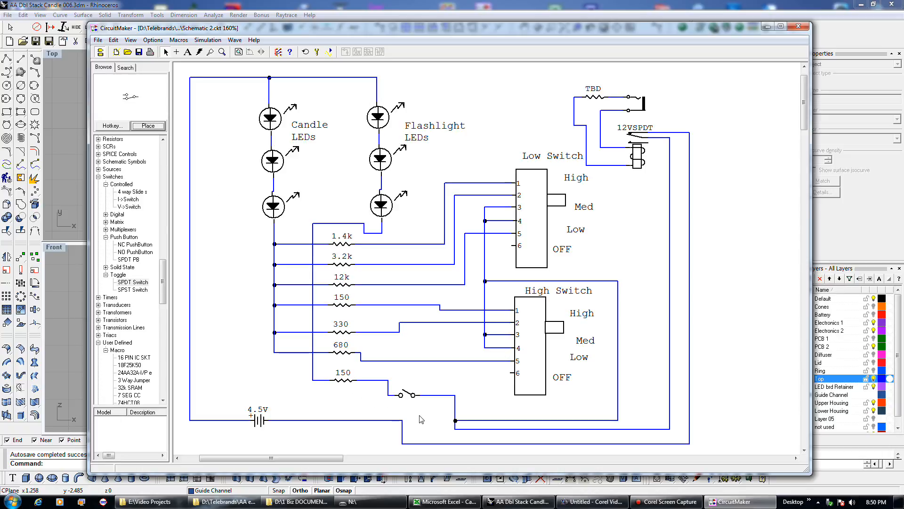
Replace the single-throw switch after the lowest 150 resistor with an SPDT switch.
{"action": "left_click", "coordinate": [411, 395]}
{"action": "left_click", "coordinate": [412, 395]}
{"action": "left_click", "coordinate": [413, 396]}
{"action": "left_click", "coordinate": [412, 396]}
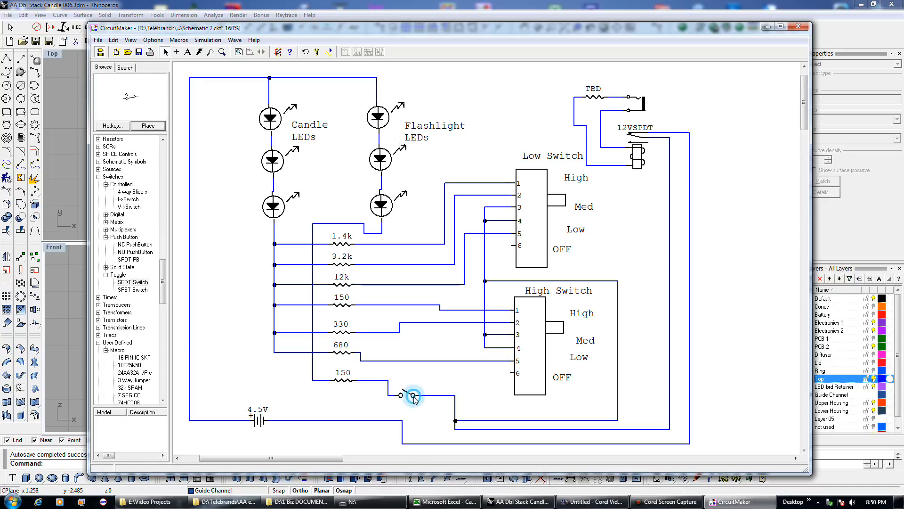
{"action": "left_click", "coordinate": [413, 384]}
{"action": "key", "text": "Delete"}
{"action": "left_click", "coordinate": [148, 126]}
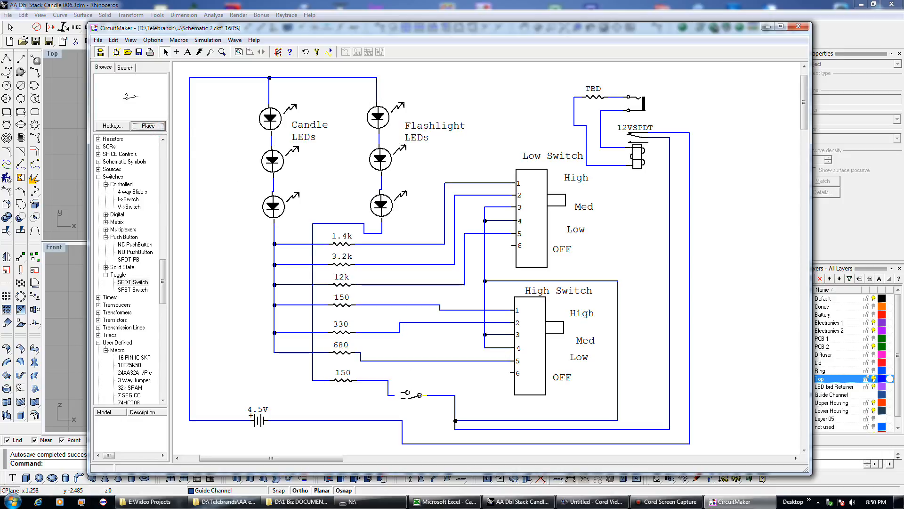
{"action": "left_click", "coordinate": [424, 395]}
{"action": "key", "text": "Escape"}
Rewire the SPDT switch, connecting its common terminal to the battery-line junction and its upper contact to the 150 resistor.
{"action": "left_click", "coordinate": [434, 398]}
{"action": "key", "text": "Delete"}
{"action": "left_click", "coordinate": [427, 395]}
{"action": "left_click", "coordinate": [455, 395]}
{"action": "left_click", "coordinate": [455, 420]}
{"action": "left_click", "coordinate": [390, 395]}
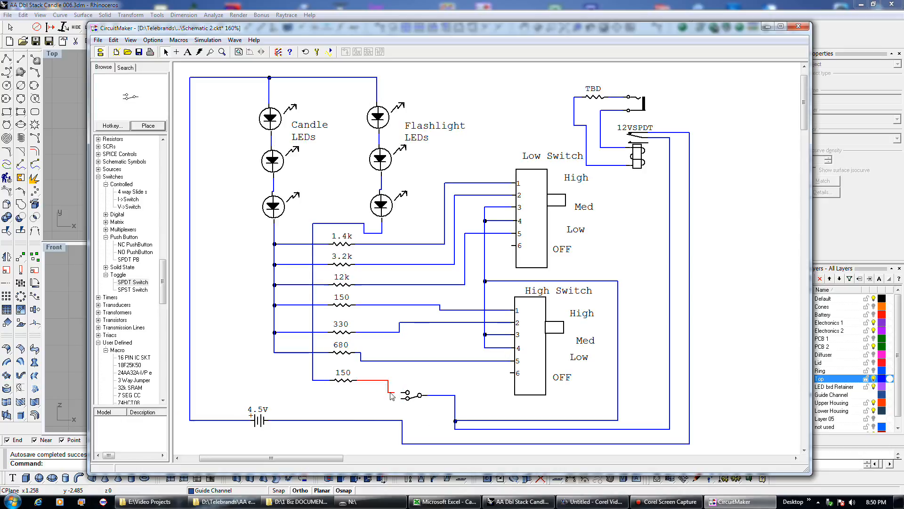
{"action": "left_click", "coordinate": [394, 393]}
{"action": "left_click", "coordinate": [402, 392]}
Duplicate the lowest 150 resistor and place the copy directly below it.
{"action": "left_click", "coordinate": [344, 381]}
{"action": "key", "text": "ctrl+v"}
{"action": "left_click", "coordinate": [330, 391]}
Wire the copied resistor in parallel with the 150 resistor above it, joining both ends to the existing wires.
{"action": "left_click_drag", "start_coordinate": [332, 401], "coordinate": [319, 402]}
{"action": "left_click", "coordinate": [322, 402]}
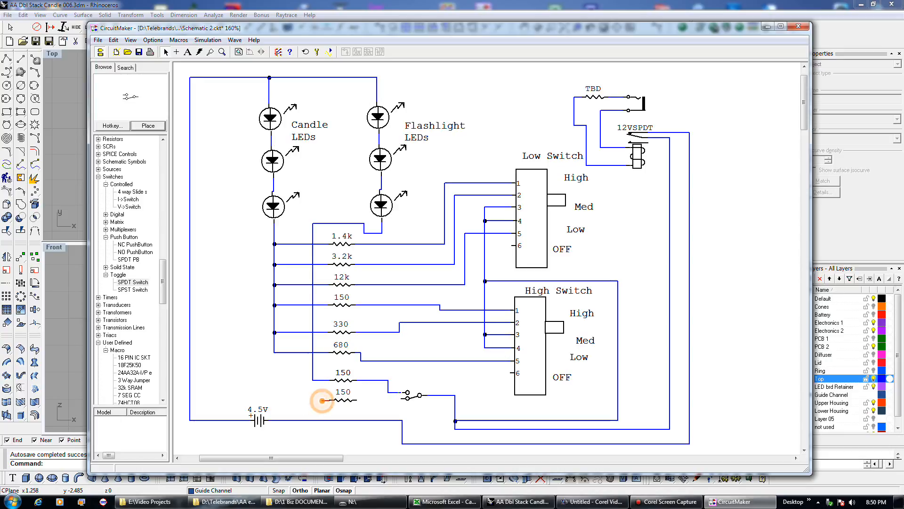
{"action": "right_click", "coordinate": [305, 405]}
{"action": "left_click", "coordinate": [329, 400]}
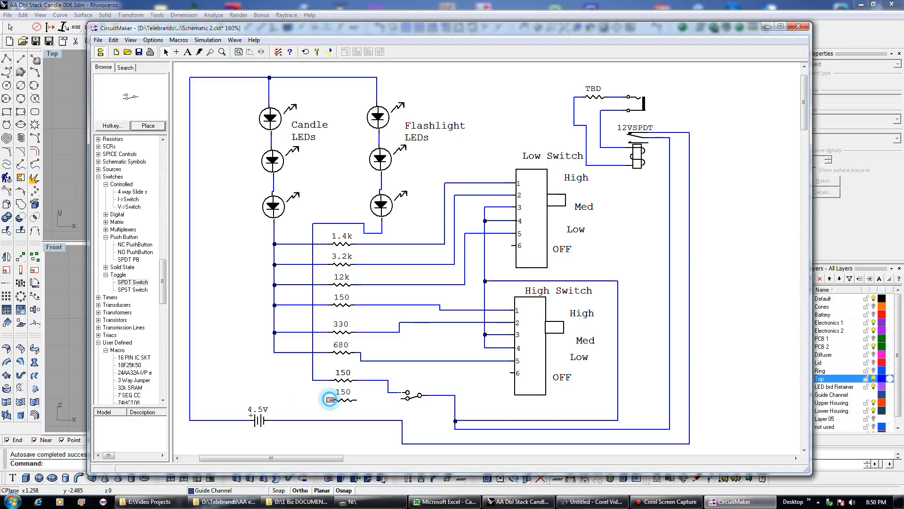
{"action": "left_click", "coordinate": [312, 400]}
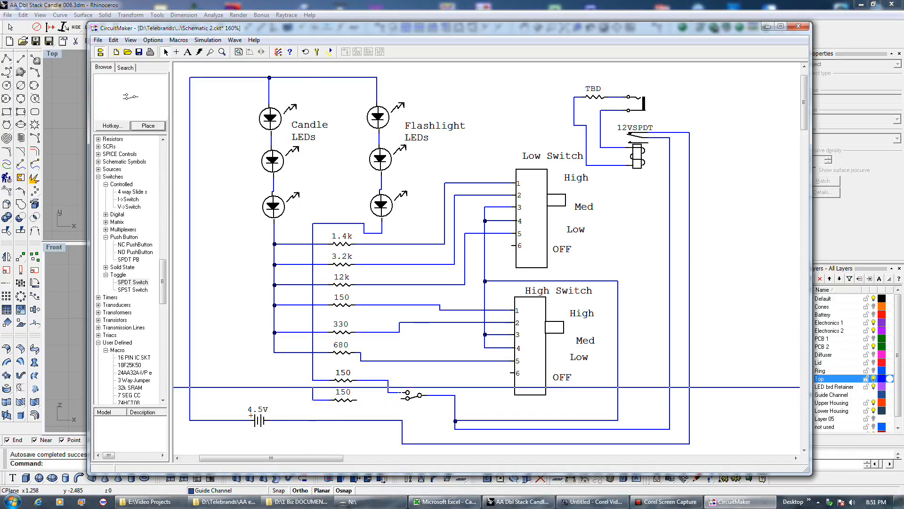
{"action": "left_click", "coordinate": [313, 380]}
{"action": "left_click", "coordinate": [358, 400]}
{"action": "left_click", "coordinate": [388, 392]}
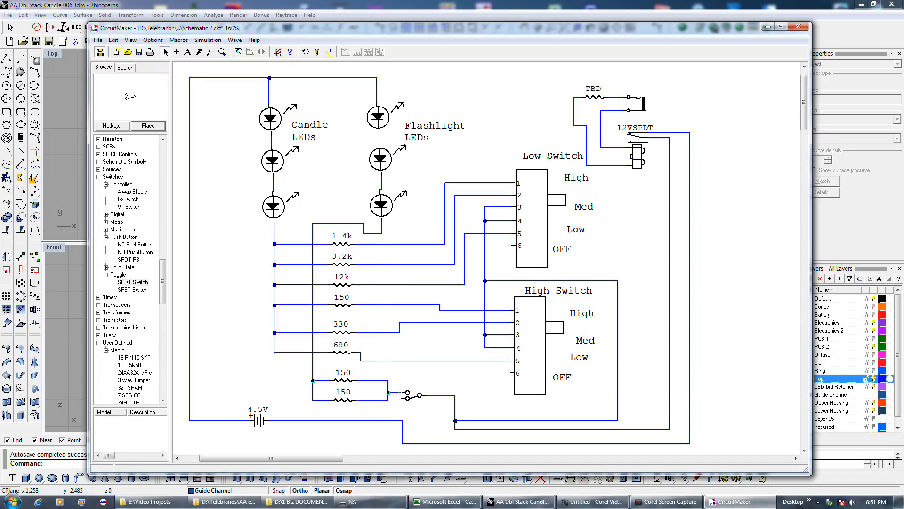
Switch to the Kickstarter1 R 4.xls workbook in Excel and restore its window to a smaller size.
{"action": "left_click", "coordinate": [444, 502]}
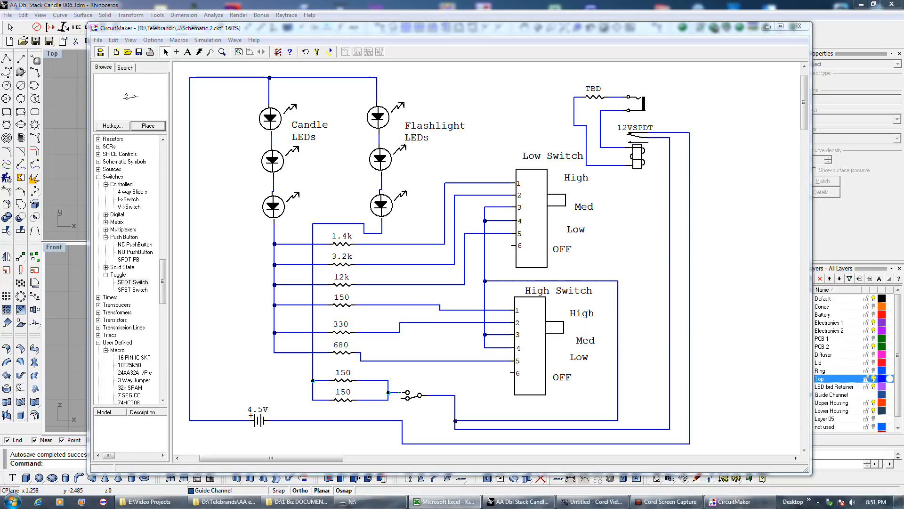
{"action": "left_click_drag", "start_coordinate": [903, 18], "coordinate": [411, 1]}
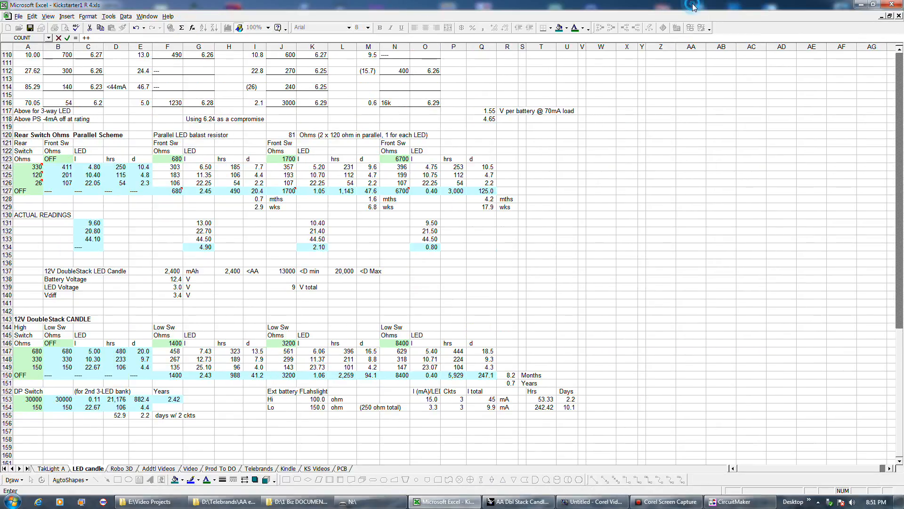
{"action": "left_click", "coordinate": [874, 5]}
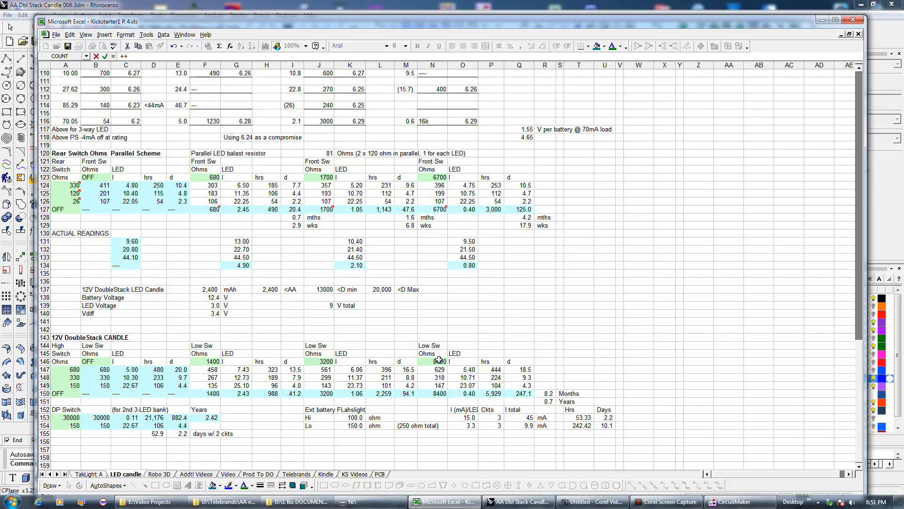
{"action": "left_click", "coordinate": [71, 417]}
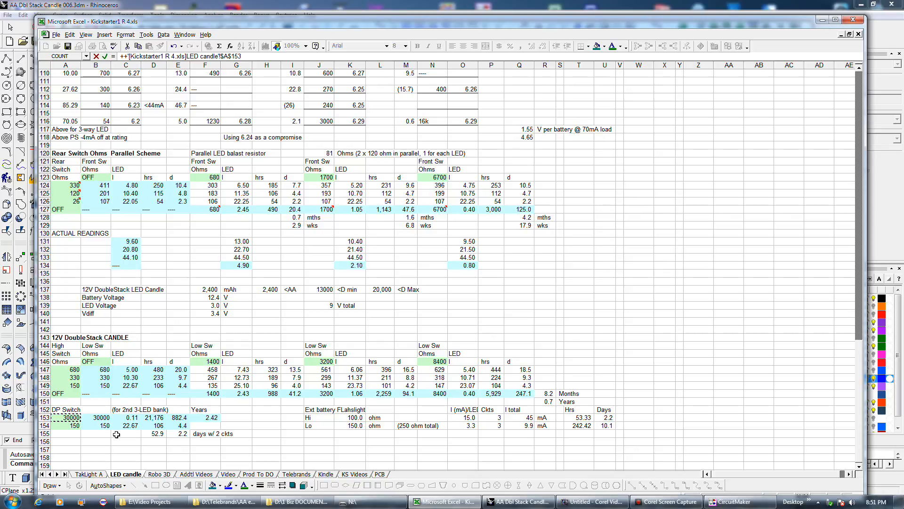
{"action": "type", "text": "333"}
{"action": "key", "text": "Return"}
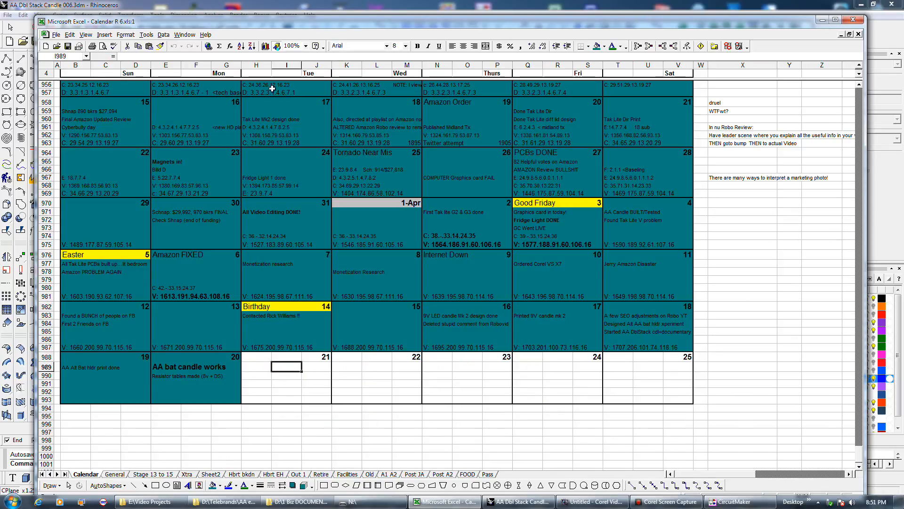
Return to the Kickstarter1 R 4.xls workbook and set the first DP Switch resistance, cell A153, to 33000.
{"action": "left_click", "coordinate": [186, 35]}
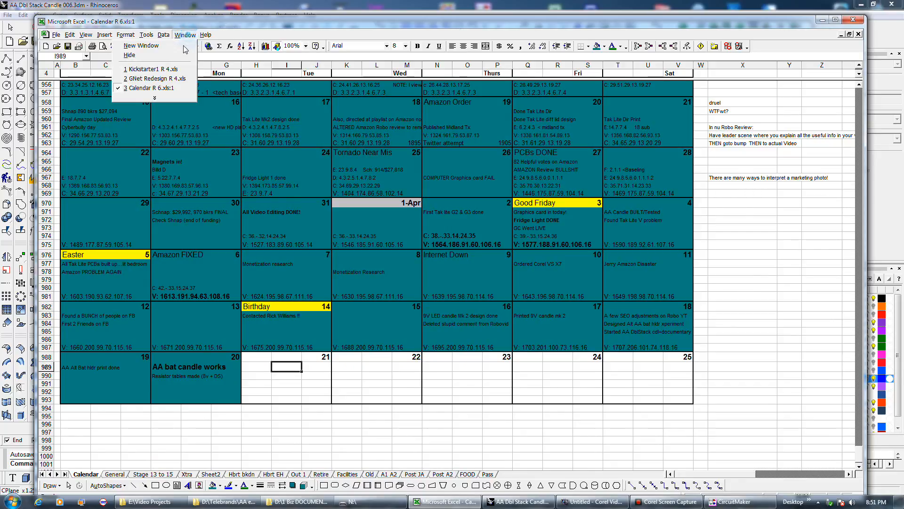
{"action": "left_click", "coordinate": [164, 70]}
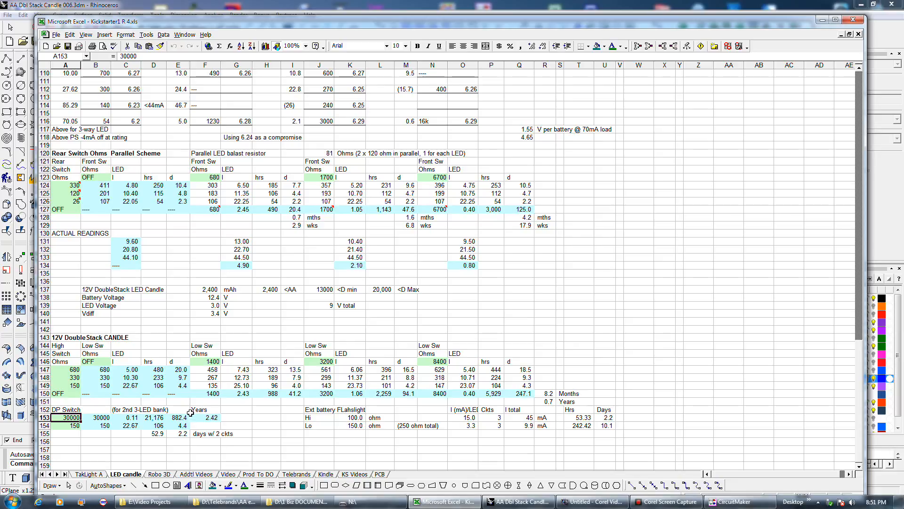
{"action": "type", "text": "33"}
{"action": "key", "text": "Return"}
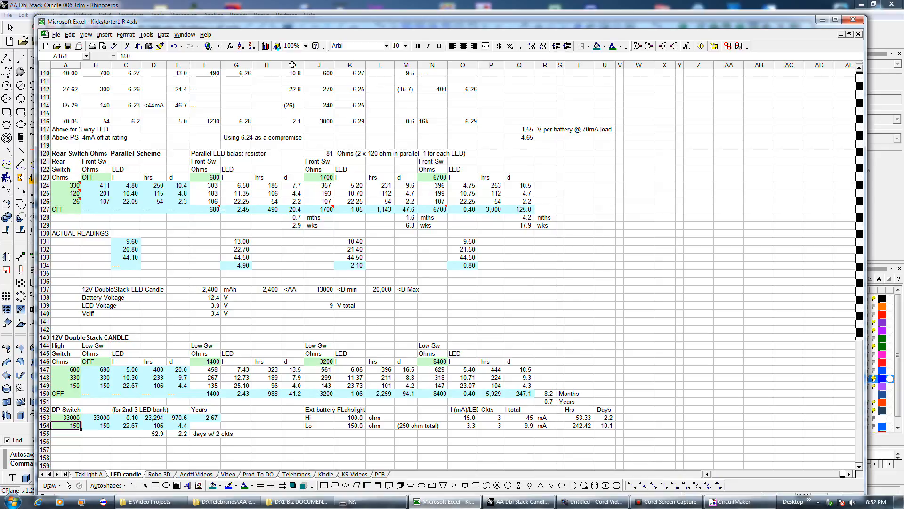
Switch back to CircuitMaker and set the lower parallel resistor's label value to 33k.
{"action": "left_click", "coordinate": [310, 11]}
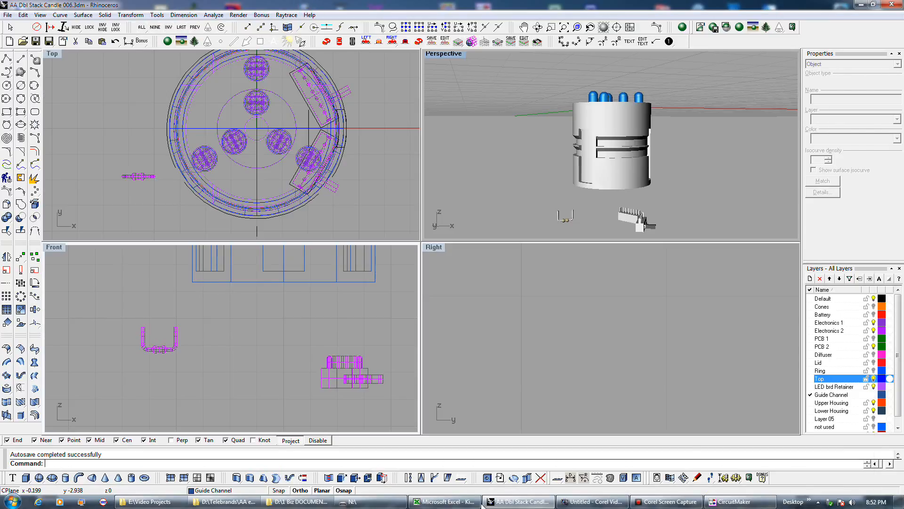
{"action": "left_click", "coordinate": [735, 501]}
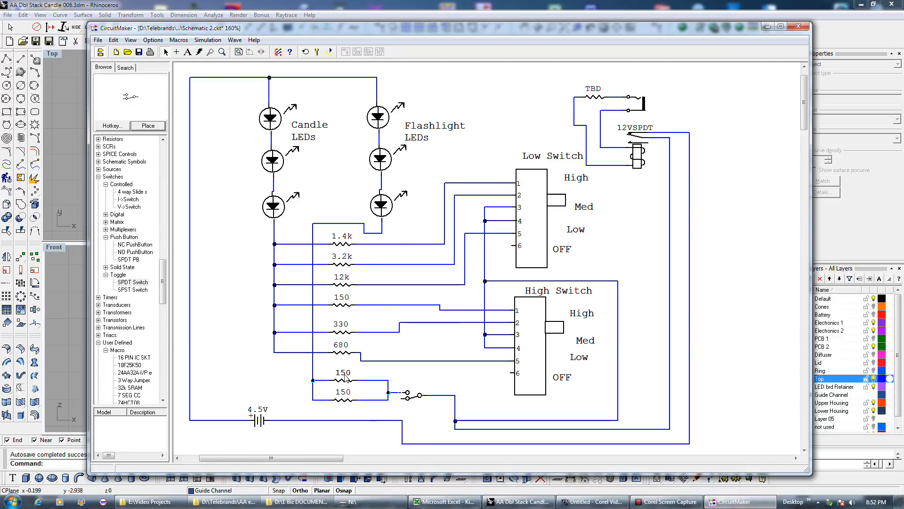
{"action": "double_click", "coordinate": [342, 398]}
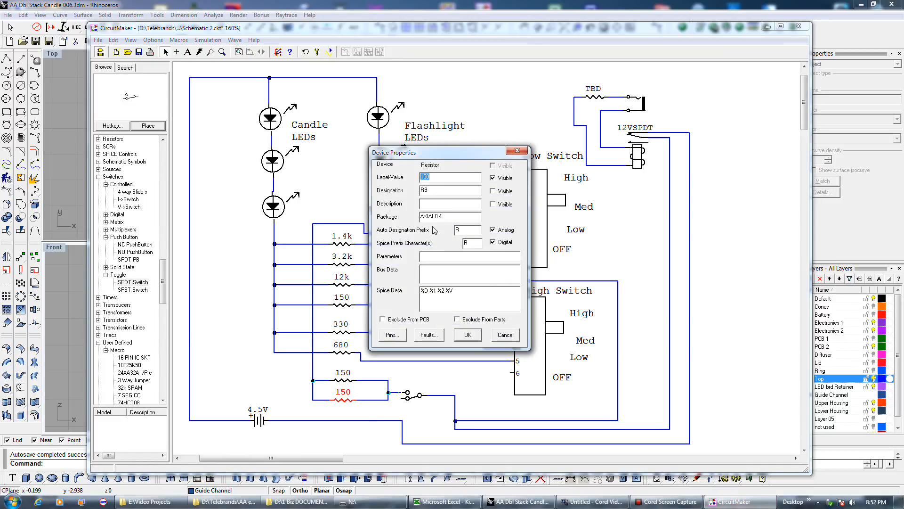
{"action": "type", "text": "33k"}
{"action": "key", "text": "Return"}
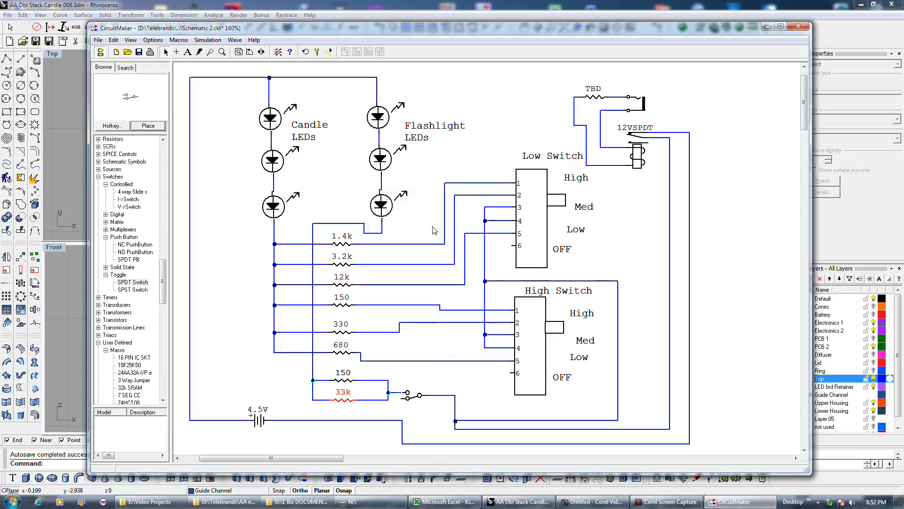
{"action": "left_click", "coordinate": [469, 384]}
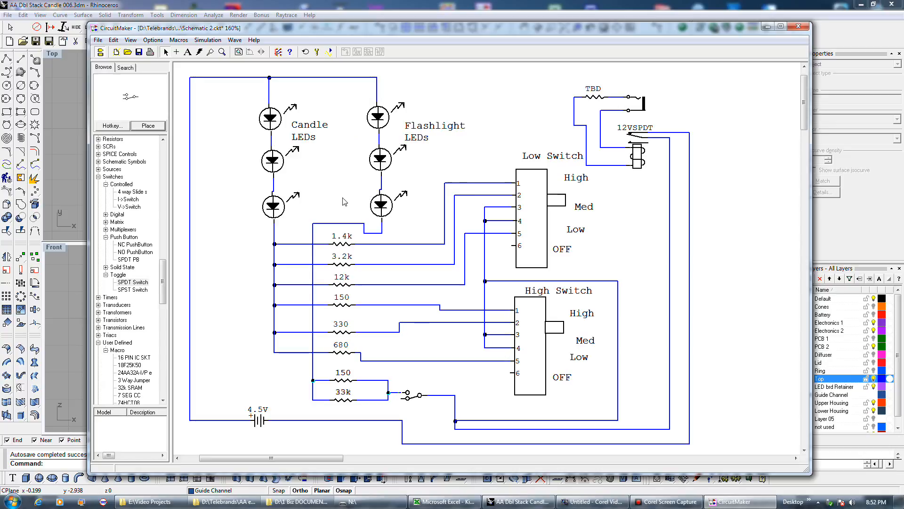
Switch to the Rhinoceros candle model and select the outer LED overlapping the lower slide switch in the Top view.
{"action": "left_click", "coordinate": [231, 6]}
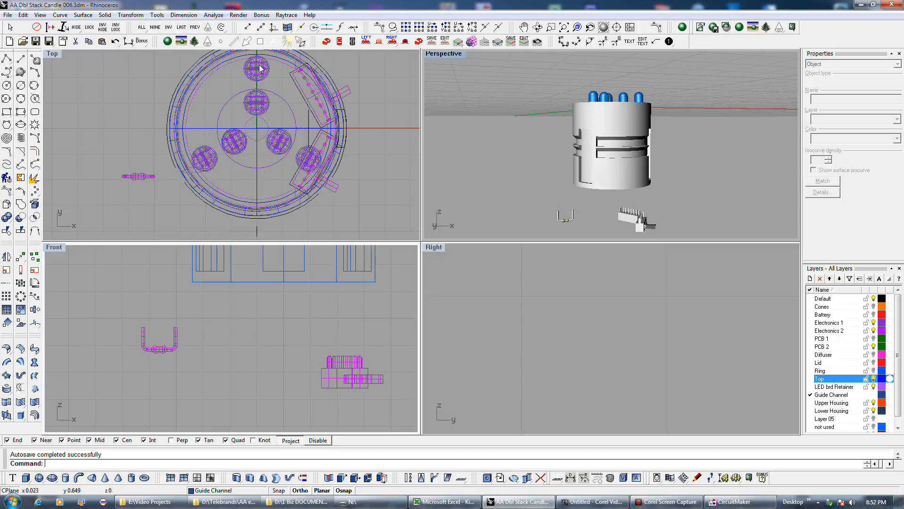
{"action": "left_click", "coordinate": [258, 65]}
{"action": "left_click", "coordinate": [203, 156]}
{"action": "left_click", "coordinate": [307, 159]}
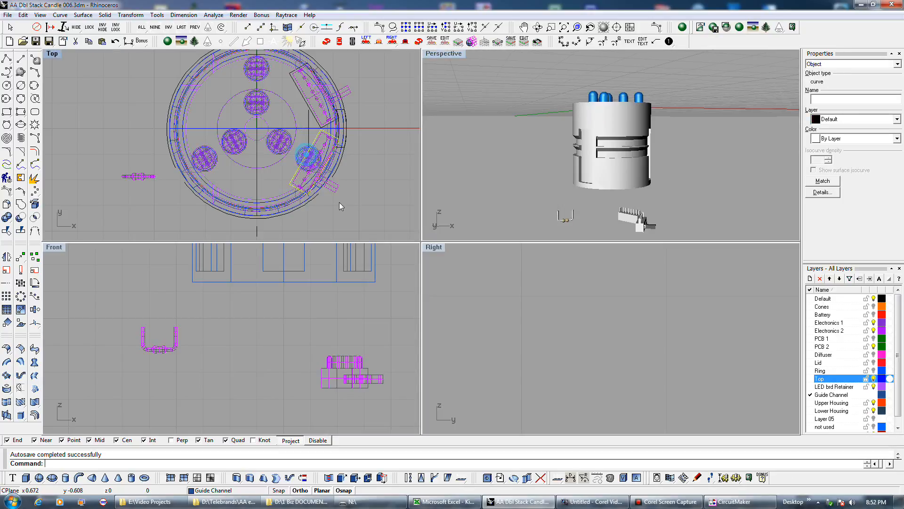
{"action": "left_click", "coordinate": [305, 155]}
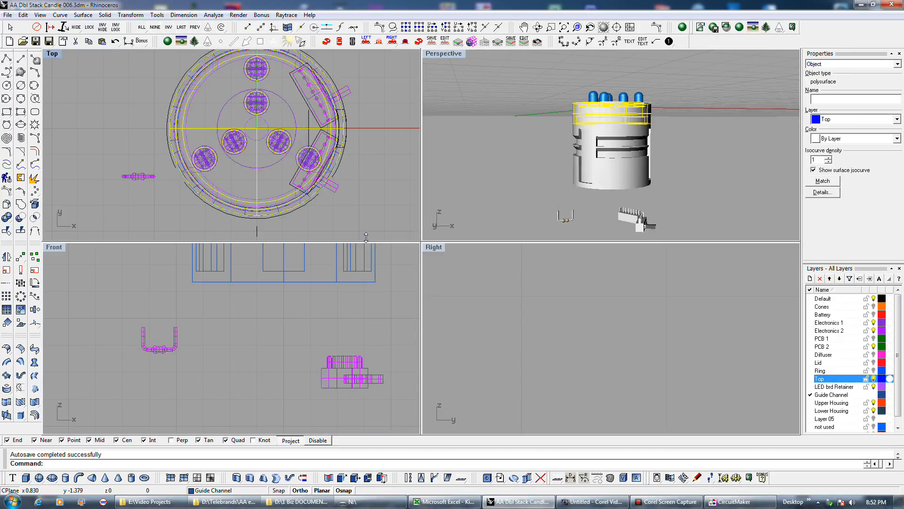
{"action": "left_click", "coordinate": [307, 159]}
{"action": "left_click", "coordinate": [307, 159]}
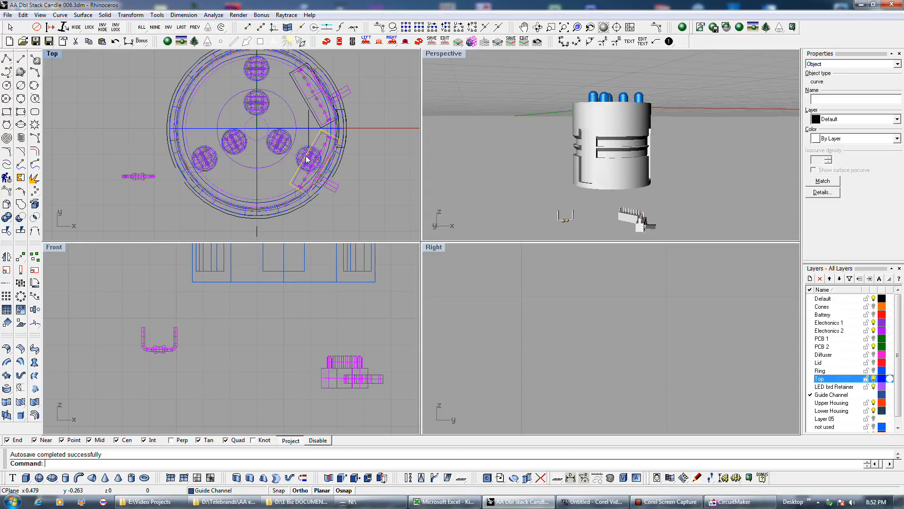
{"action": "left_click", "coordinate": [307, 159]}
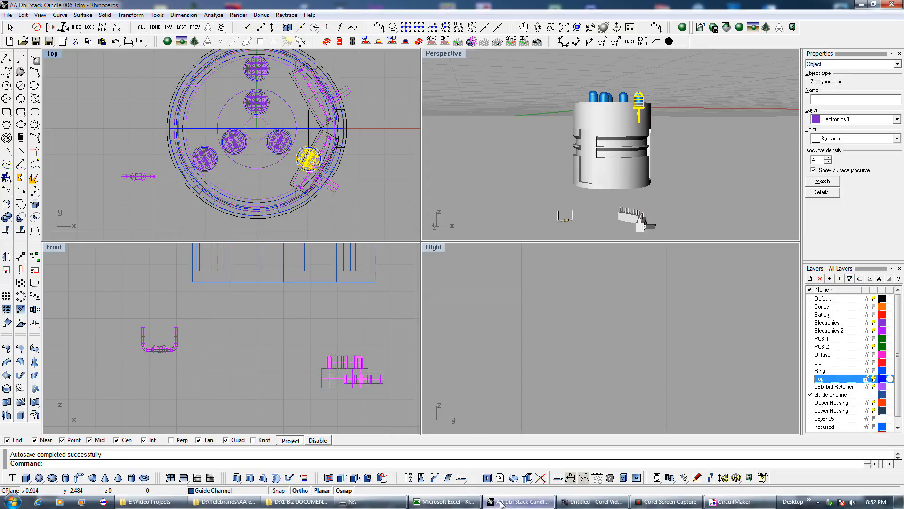
Switch to CircuitMaker and examine the 12VSPDT relay and the contact in its coil circuit.
{"action": "left_click", "coordinate": [739, 502]}
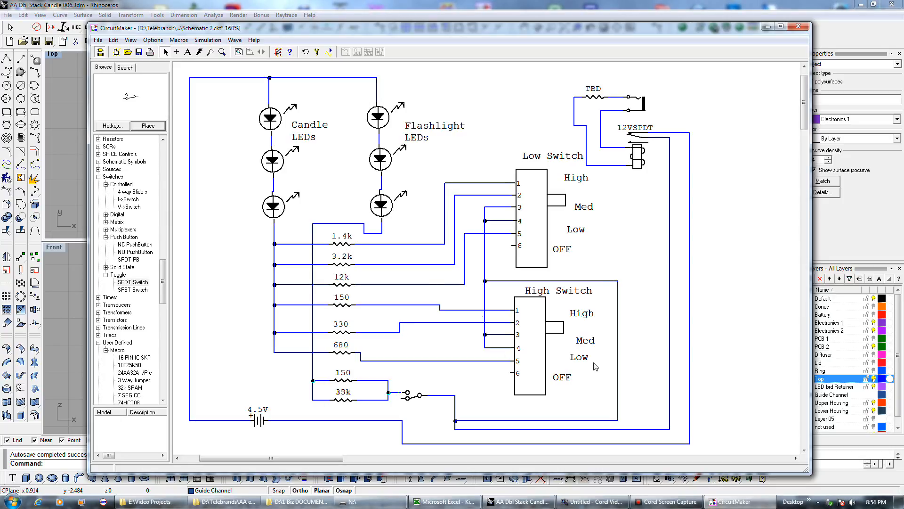
{"action": "left_click", "coordinate": [639, 150]}
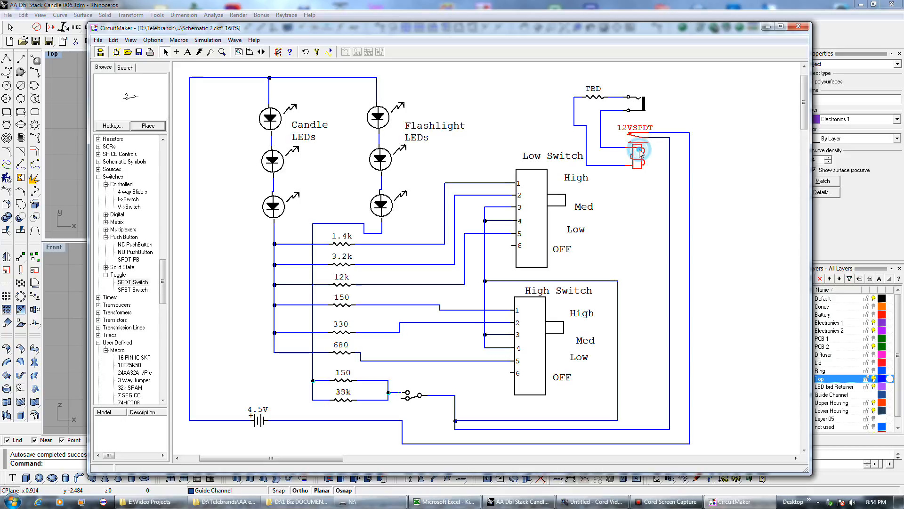
{"action": "left_click", "coordinate": [636, 110]}
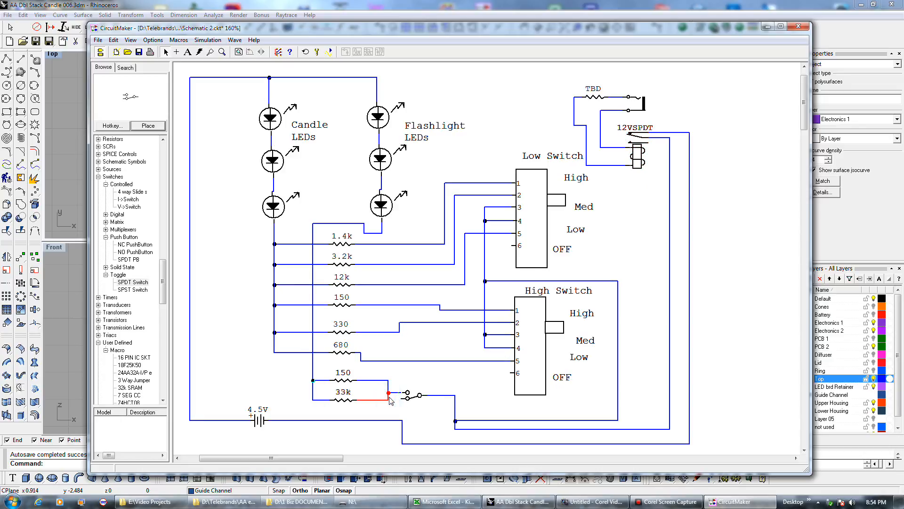
Replace the 33k resistor's wire to the shared node with one to the SPDT switch's lower contact, and save the schematic.
{"action": "key", "text": "Delete"}
{"action": "left_click", "coordinate": [401, 398]}
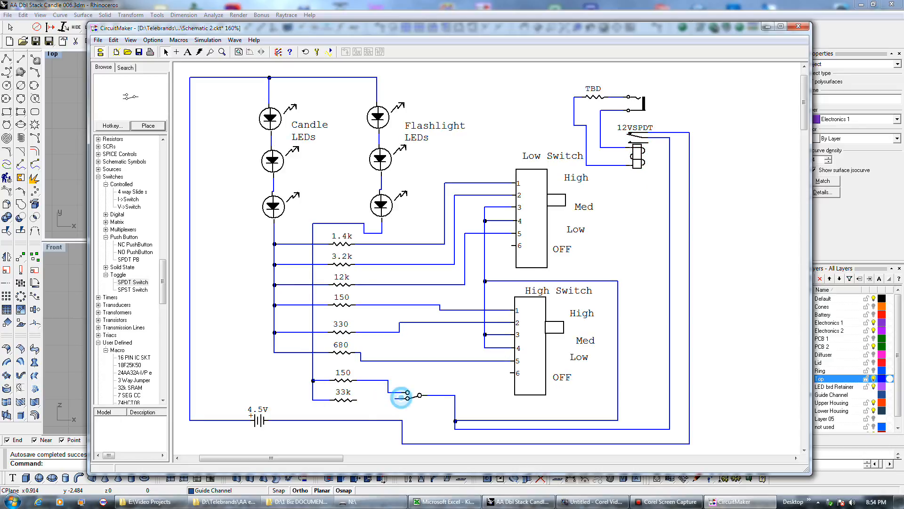
{"action": "left_click", "coordinate": [355, 399]}
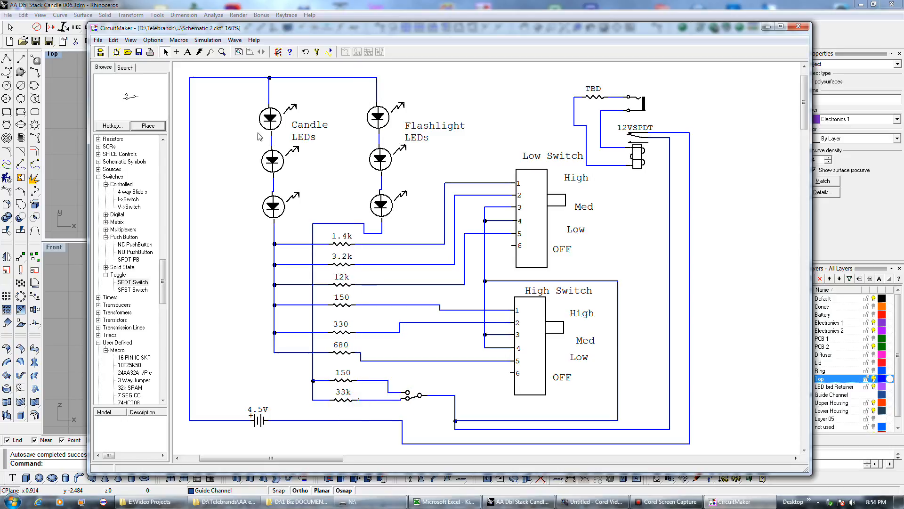
{"action": "left_click", "coordinate": [139, 52]}
Switch to the Rhinoceros candle model, clear the LED selection and show all hidden objects.
{"action": "left_click", "coordinate": [181, 7]}
{"action": "left_click", "coordinate": [375, 203]}
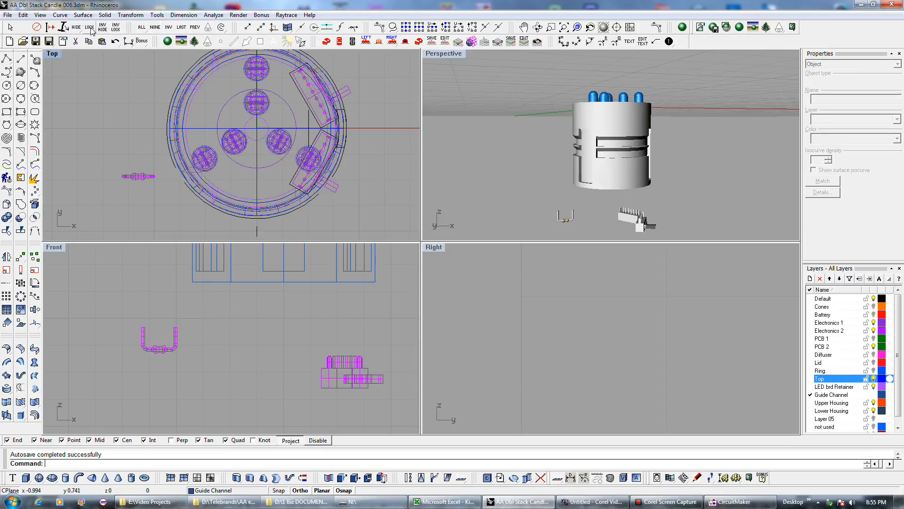
{"action": "right_click", "coordinate": [76, 29]}
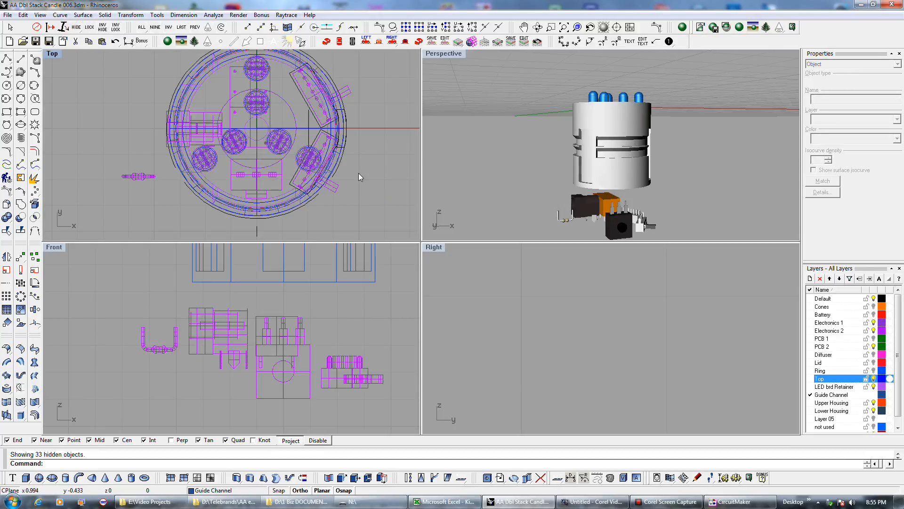
Select the three-pin black component, the side-mounted black component and the orange block one after another to examine them.
{"action": "left_click", "coordinate": [272, 180]}
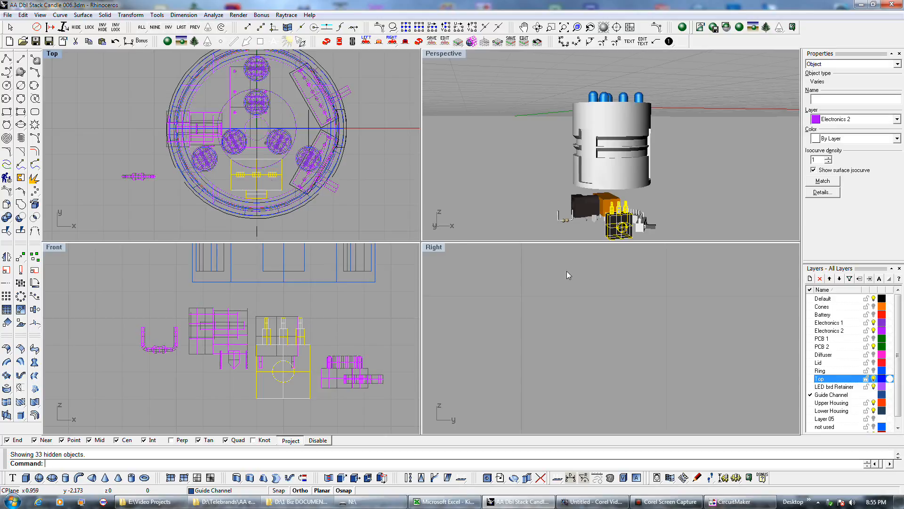
{"action": "left_click", "coordinate": [584, 209]}
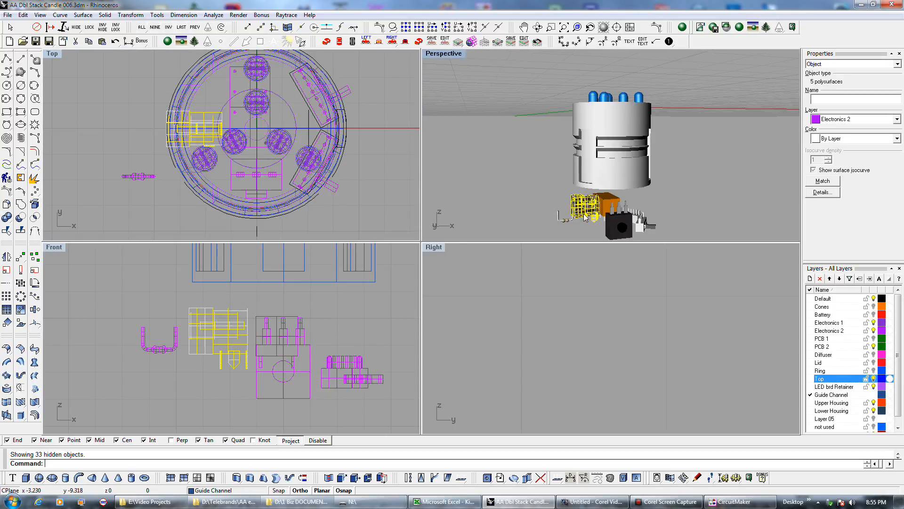
{"action": "left_click", "coordinate": [612, 204]}
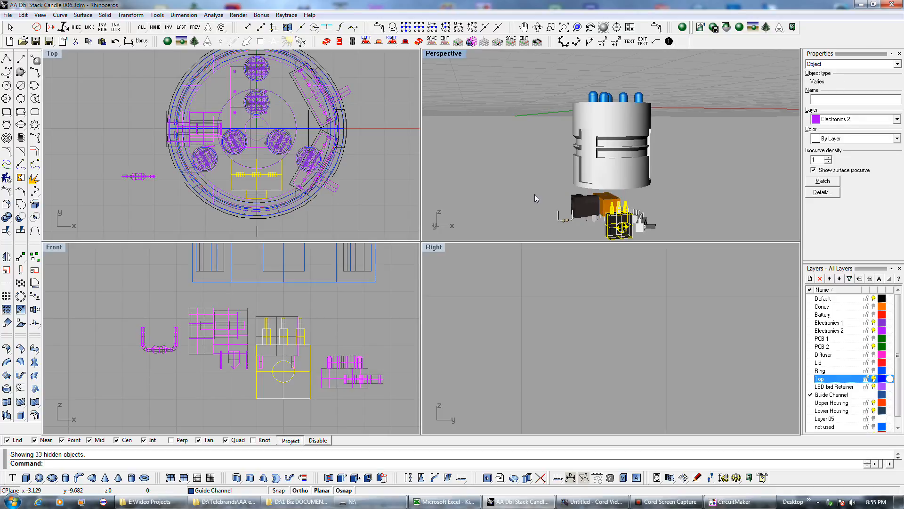
{"action": "left_click", "coordinate": [603, 196]}
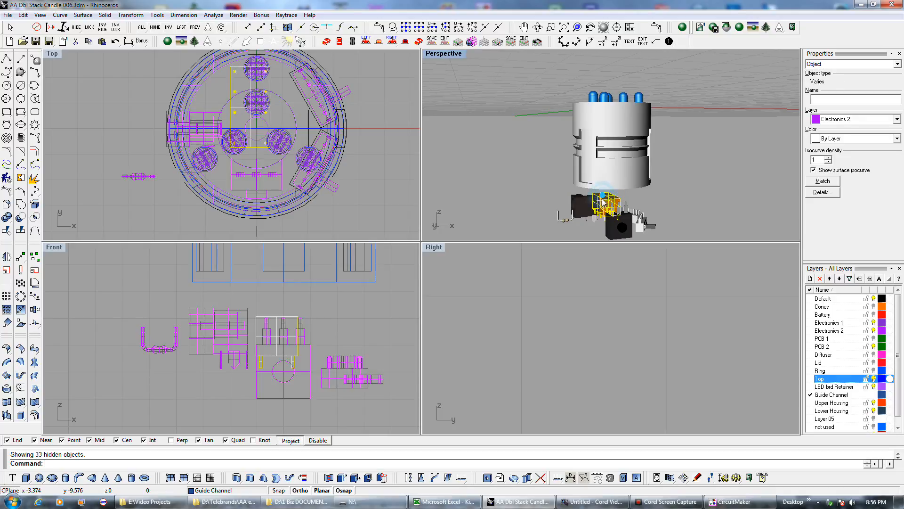
Clear the selection and move the U-shaped resistor inside the housing, just right of the middle LED in the Top view.
{"action": "left_click", "coordinate": [503, 181]}
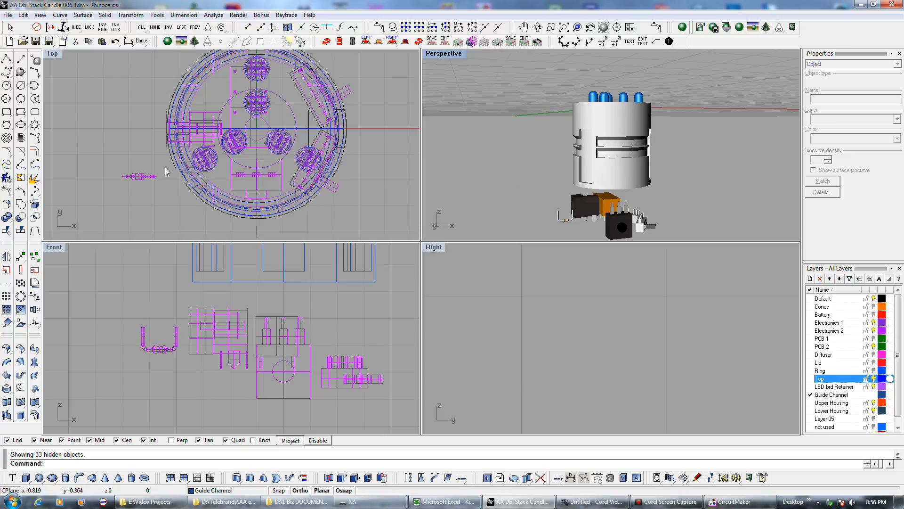
{"action": "left_click_drag", "start_coordinate": [139, 177], "coordinate": [288, 101]}
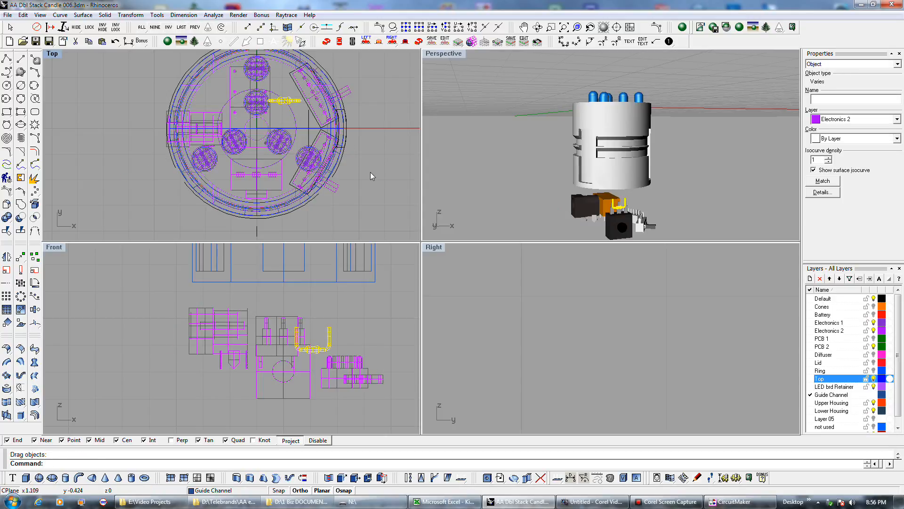
Examine the positions of the side-mounted component and the three-pin component inside the housing in the Top view.
{"action": "left_click", "coordinate": [203, 125]}
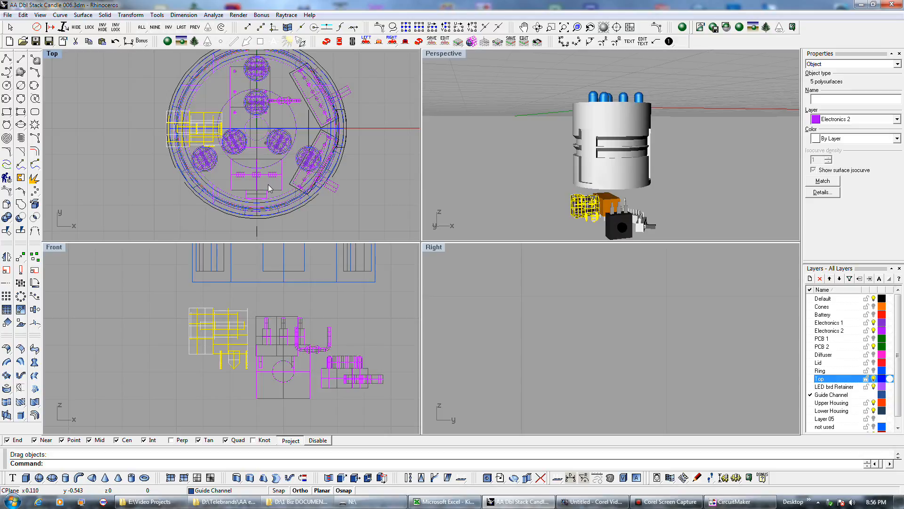
{"action": "left_click", "coordinate": [240, 174]}
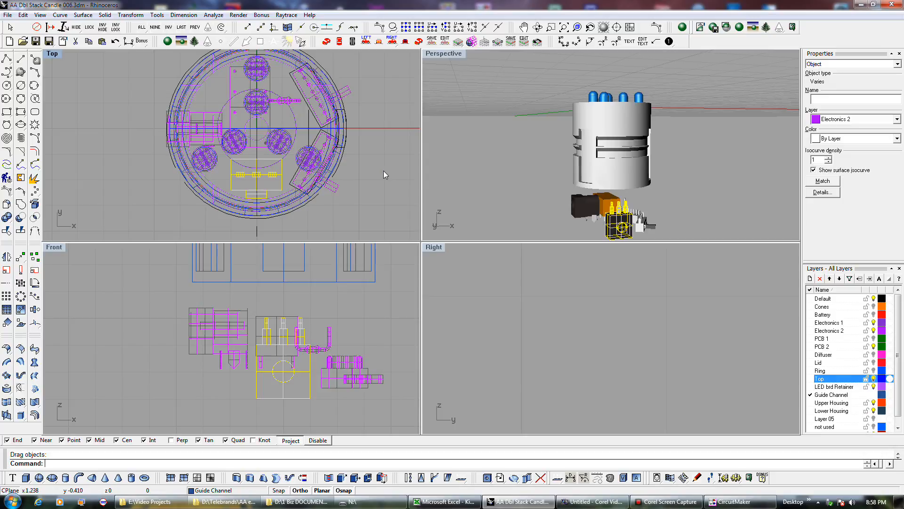
{"action": "left_click", "coordinate": [271, 116]}
{"action": "left_click", "coordinate": [212, 124]}
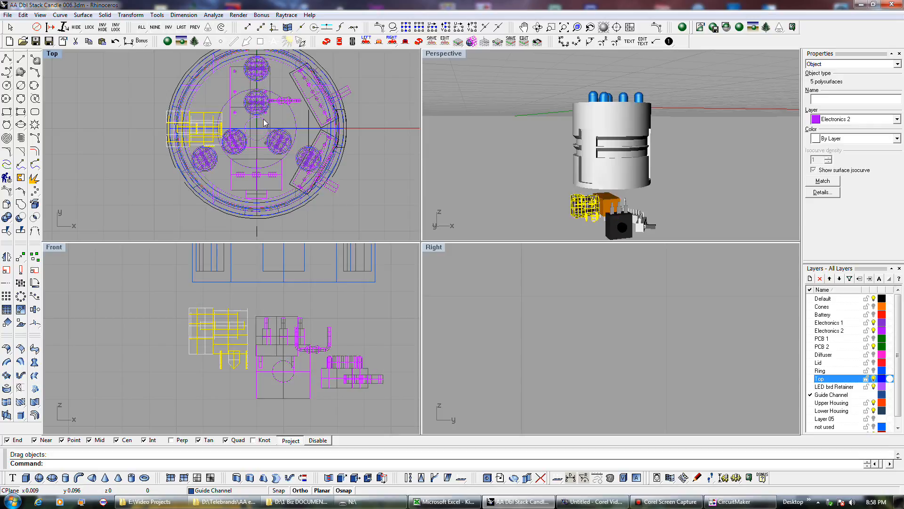
{"action": "left_click", "coordinate": [268, 122]}
{"action": "left_click", "coordinate": [215, 118]}
{"action": "left_click", "coordinate": [216, 97]}
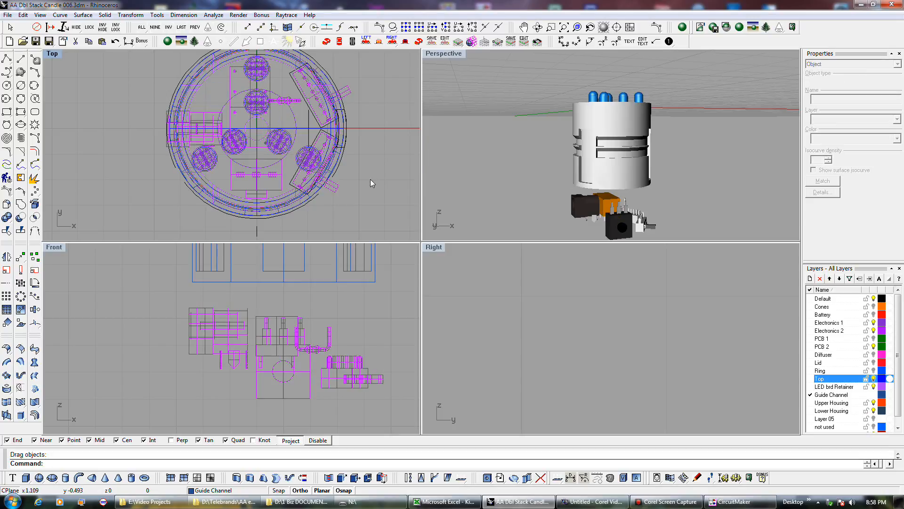
Try rotating the orange component about its left edge in the Top view, and undo the rotation.
{"action": "left_click", "coordinate": [231, 107]}
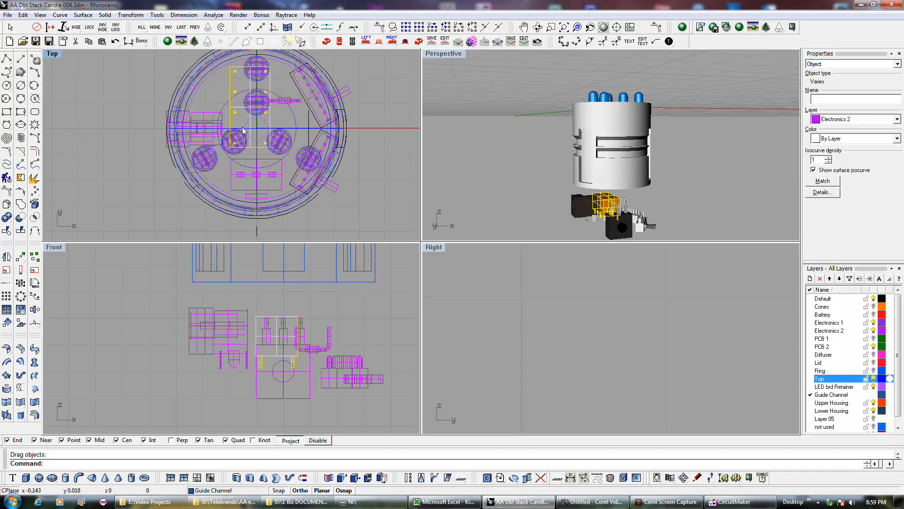
{"action": "left_click", "coordinate": [35, 282]}
{"action": "left_click", "coordinate": [228, 102]}
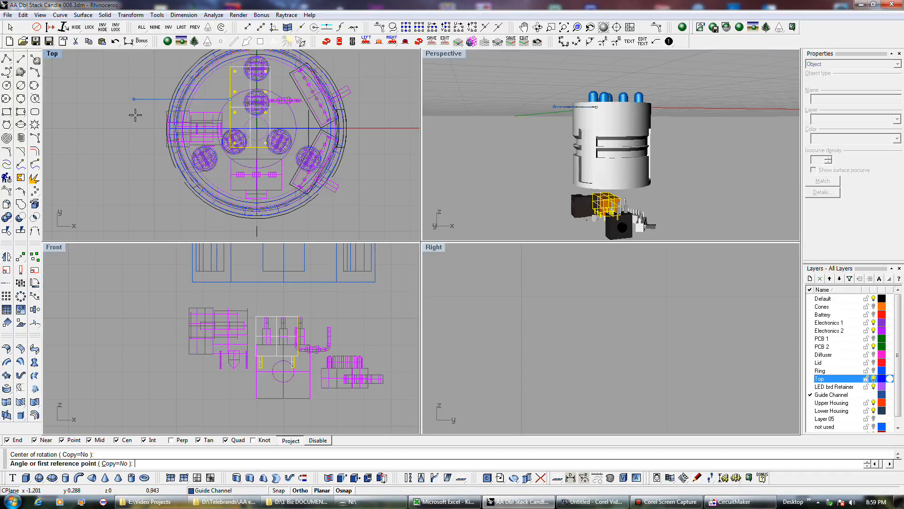
{"action": "left_click", "coordinate": [230, 232]}
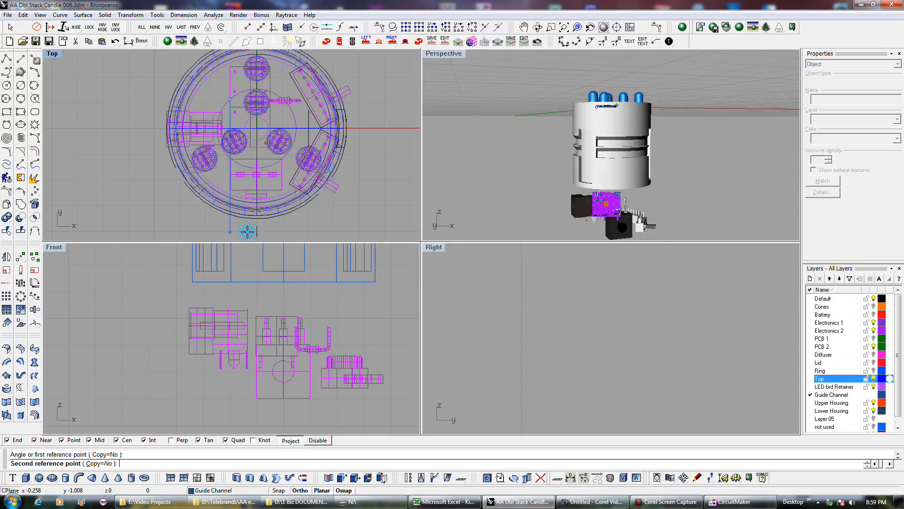
{"action": "left_click", "coordinate": [137, 87]}
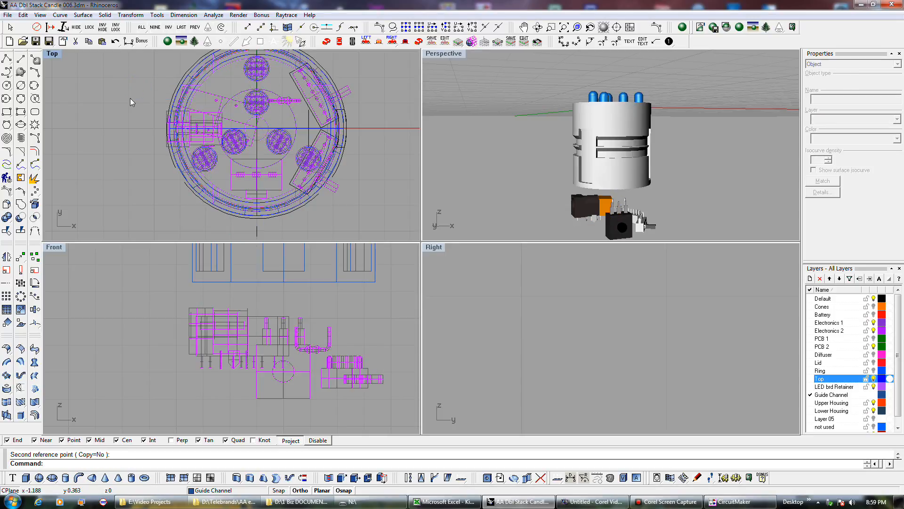
{"action": "left_click", "coordinate": [114, 44]}
Try turning the orange component horizontal and moving it toward the upper LEDs in the Top view, and undo both changes.
{"action": "right_click", "coordinate": [230, 106]}
{"action": "left_click", "coordinate": [230, 107]}
{"action": "left_click", "coordinate": [229, 228]}
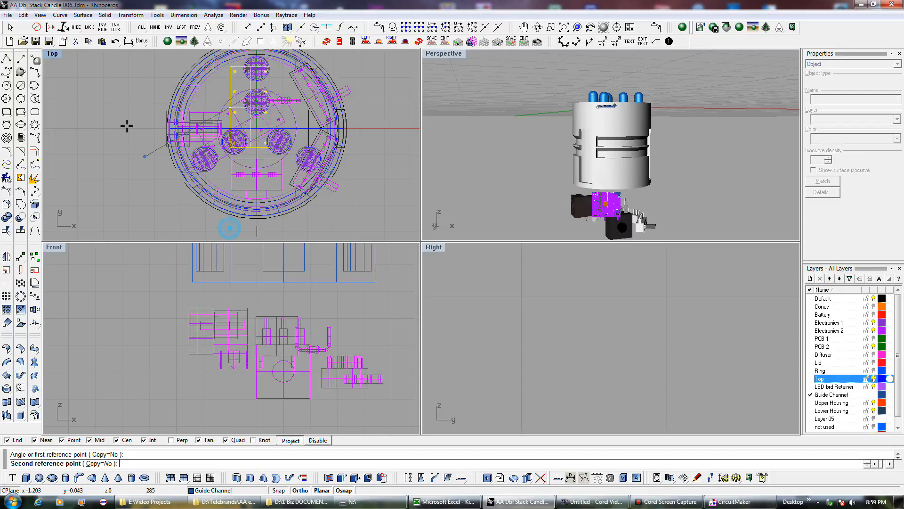
{"action": "left_click", "coordinate": [122, 102]}
{"action": "left_click_drag", "start_coordinate": [234, 114], "coordinate": [253, 73]}
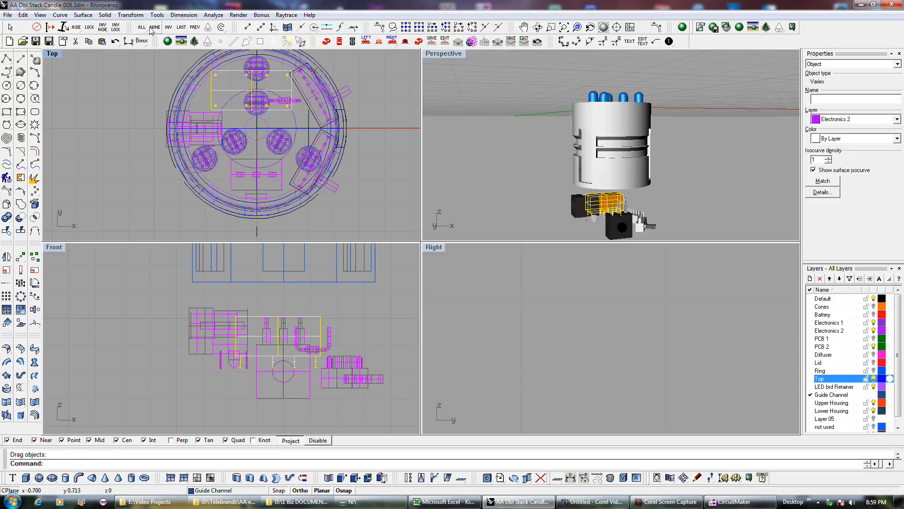
{"action": "left_click", "coordinate": [115, 41]}
{"action": "left_click", "coordinate": [115, 41]}
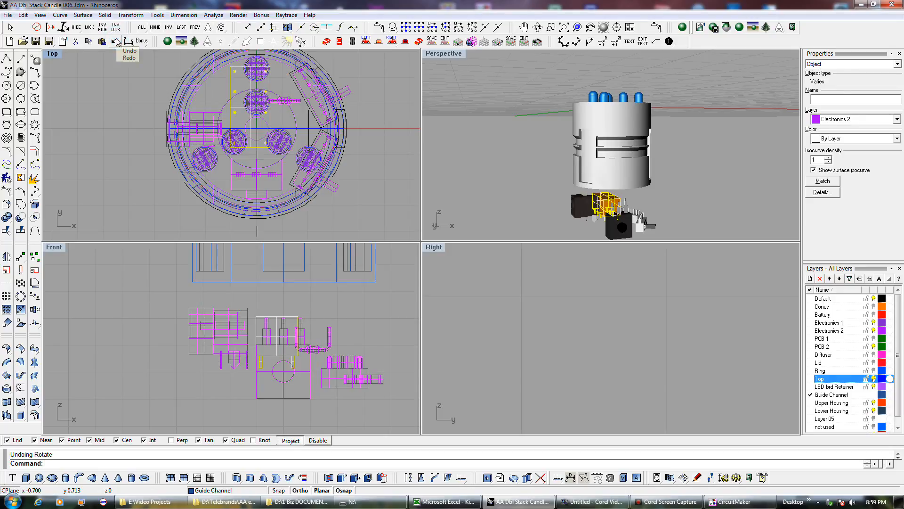
{"action": "key", "text": "Escape"}
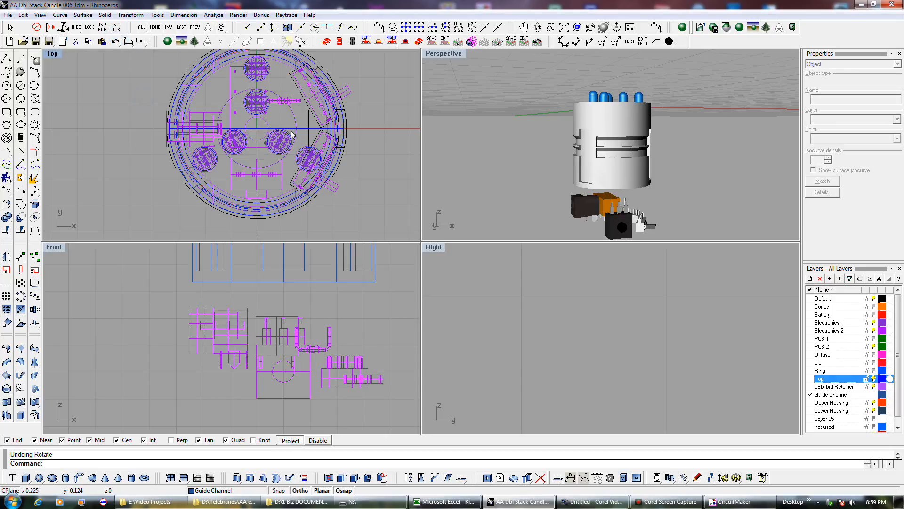
Hide the Electronics 1 and Top layers and shift the U-shaped resistor slightly clear of the orange component.
{"action": "left_click", "coordinate": [287, 102]}
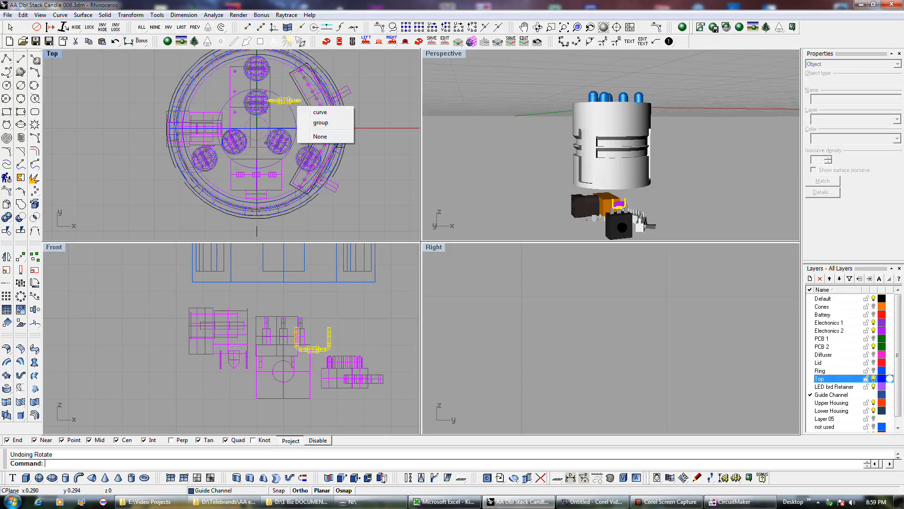
{"action": "left_click", "coordinate": [874, 323]}
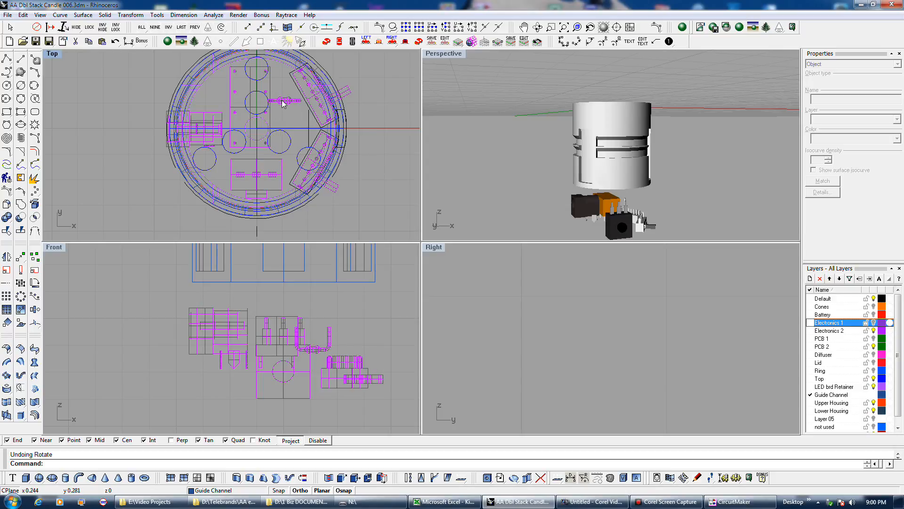
{"action": "left_click_drag", "start_coordinate": [282, 103], "coordinate": [290, 110]}
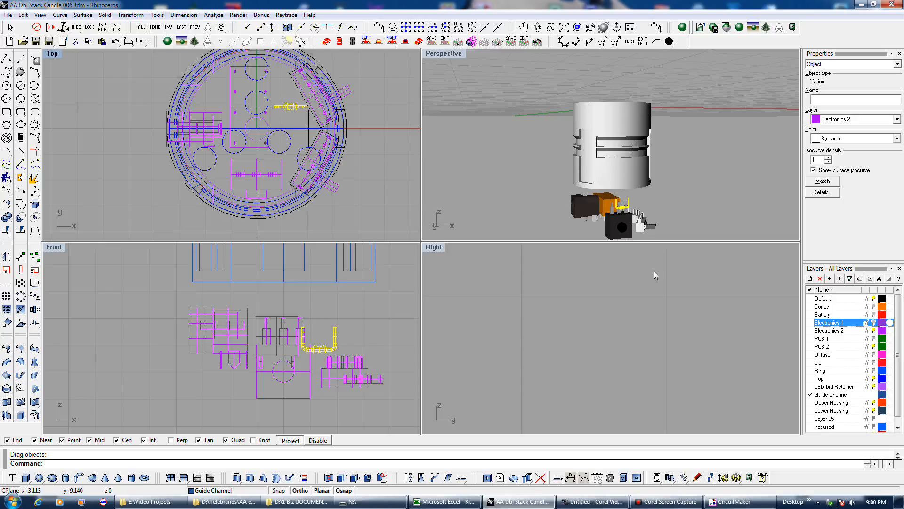
{"action": "left_click", "coordinate": [873, 378]}
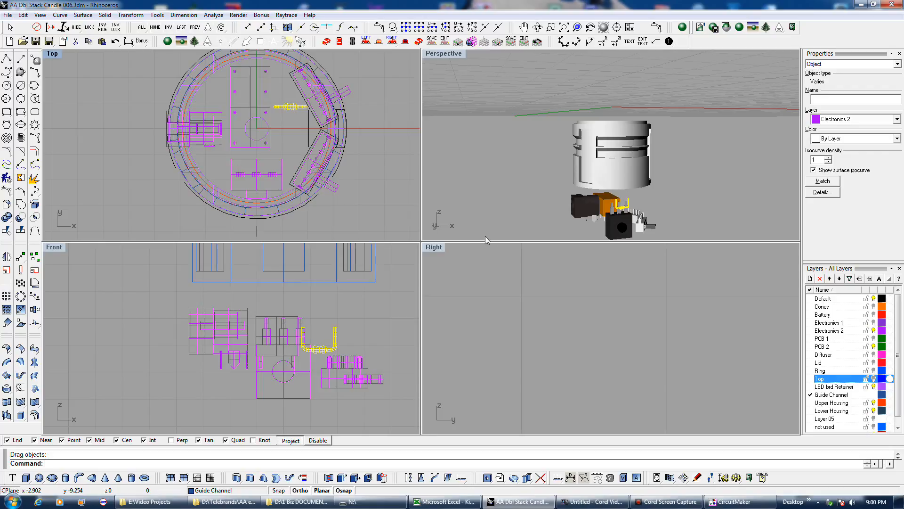
Switch to CircuitMaker to check the TBD resistor in the relay coil circuit, and return to Rhinoceros with nothing selected.
{"action": "left_click", "coordinate": [725, 501]}
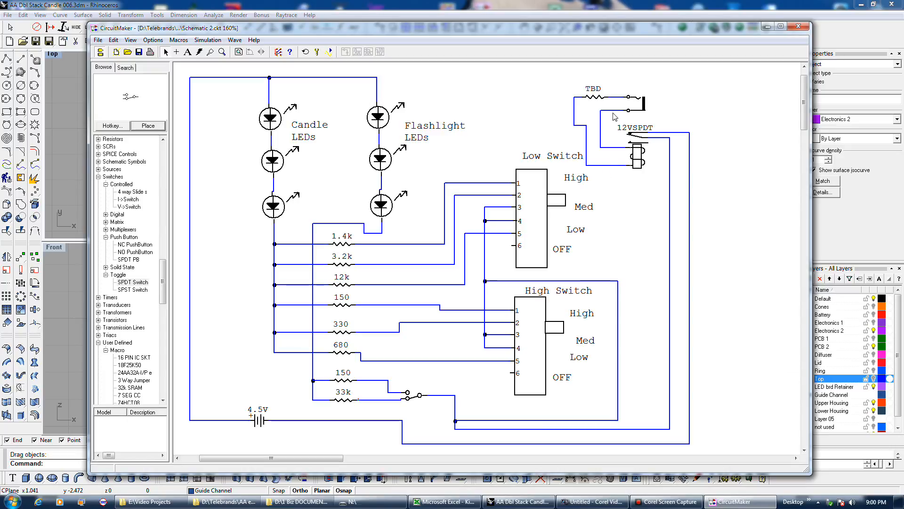
{"action": "left_click", "coordinate": [589, 94]}
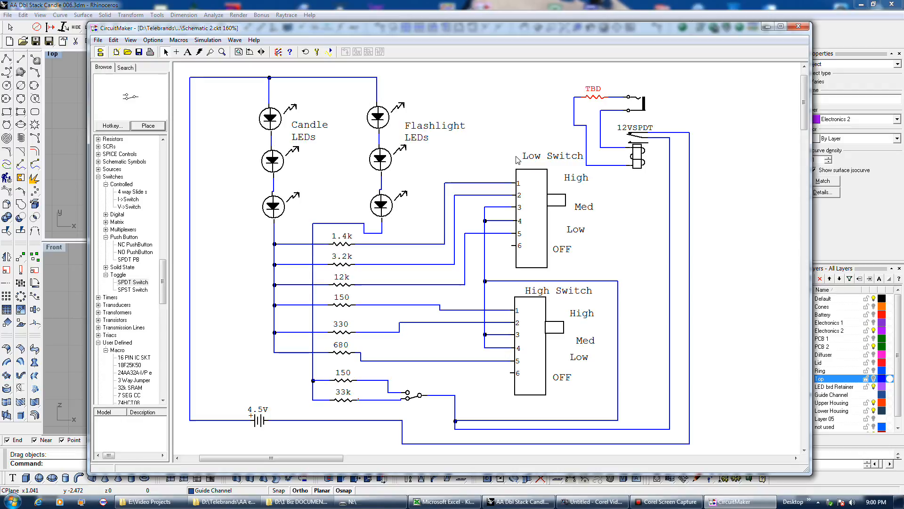
{"action": "left_click", "coordinate": [273, 4]}
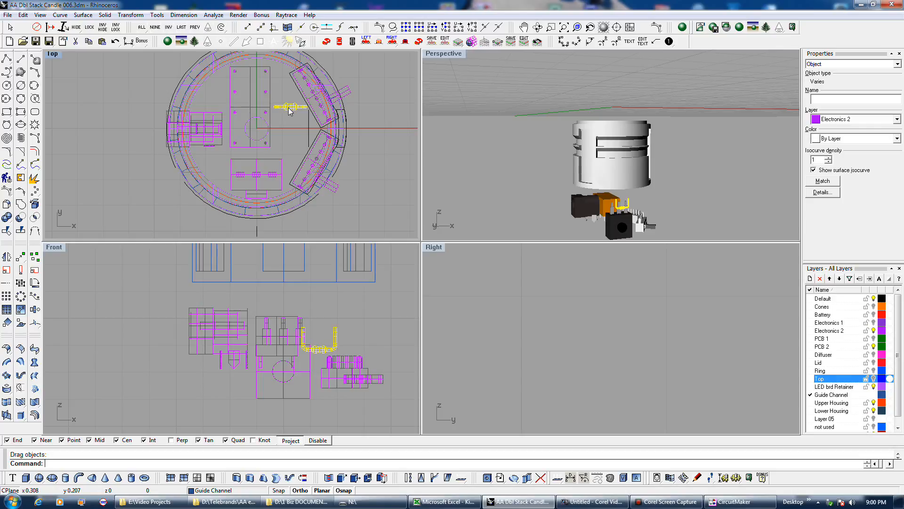
{"action": "left_click", "coordinate": [137, 92]}
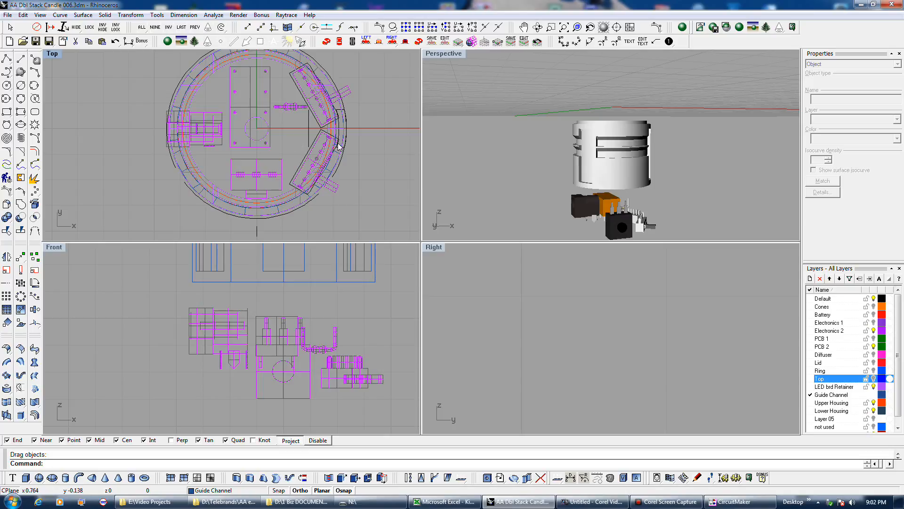
Delete the outermost circular curve around the housing, near the lower slide switch in the Top view.
{"action": "scroll", "coordinate": [324, 164], "scroll_direction": "up", "scroll_amount": 2}
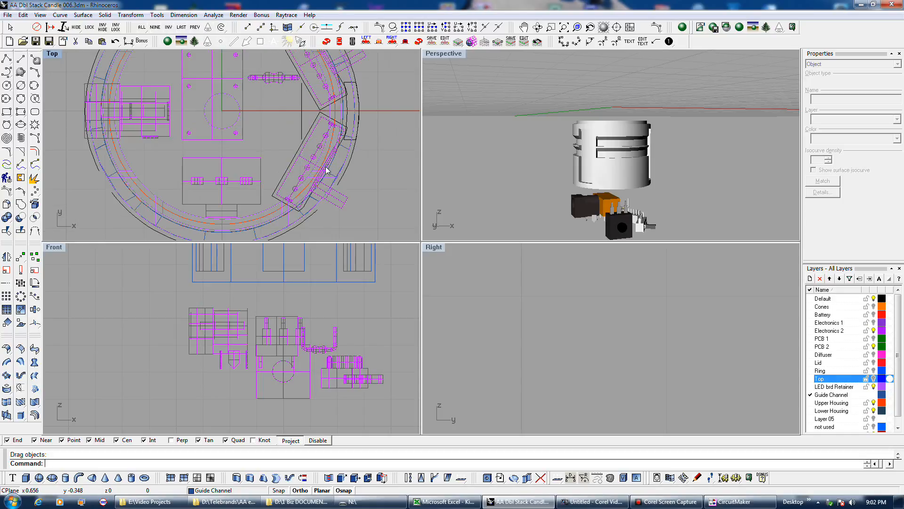
{"action": "left_click", "coordinate": [351, 179]}
{"action": "key", "text": "Delete"}
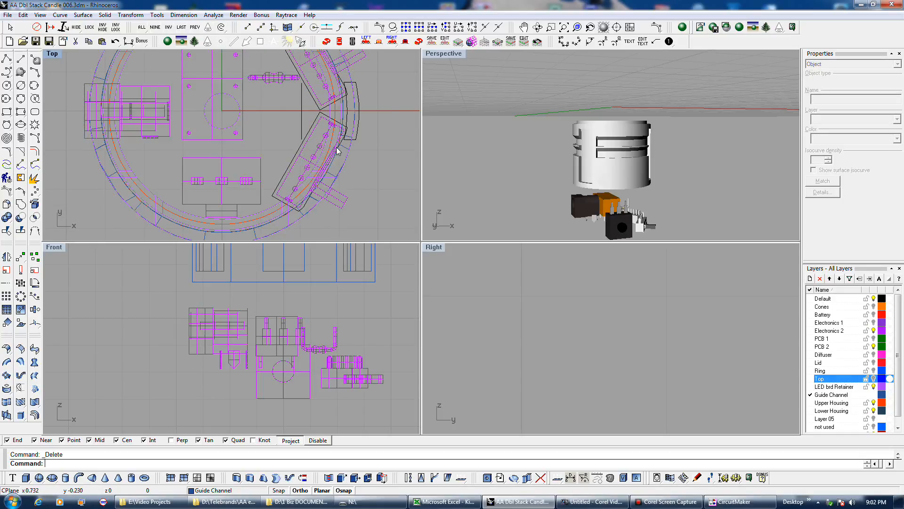
Delete the curved outline beyond the housing wall between the slide switches and the vertical line beside them in the Top view.
{"action": "left_click", "coordinate": [359, 125]}
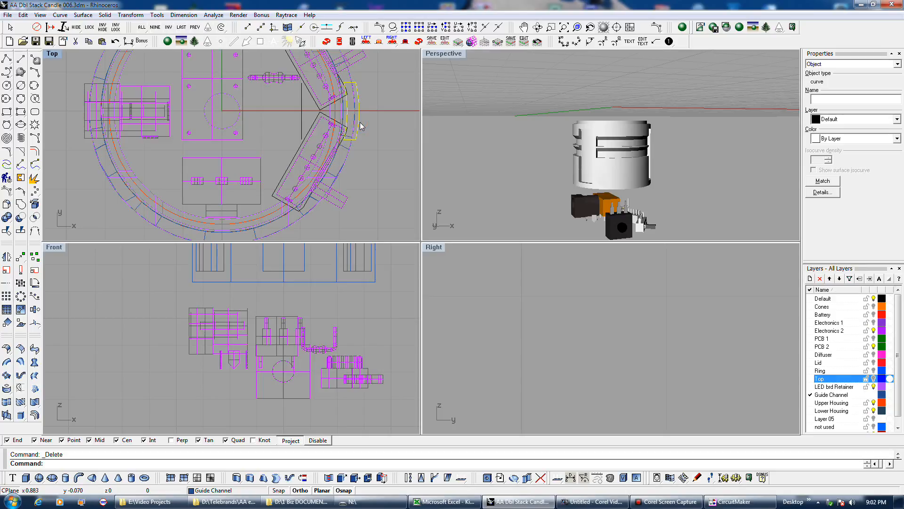
{"action": "key", "text": "Delete"}
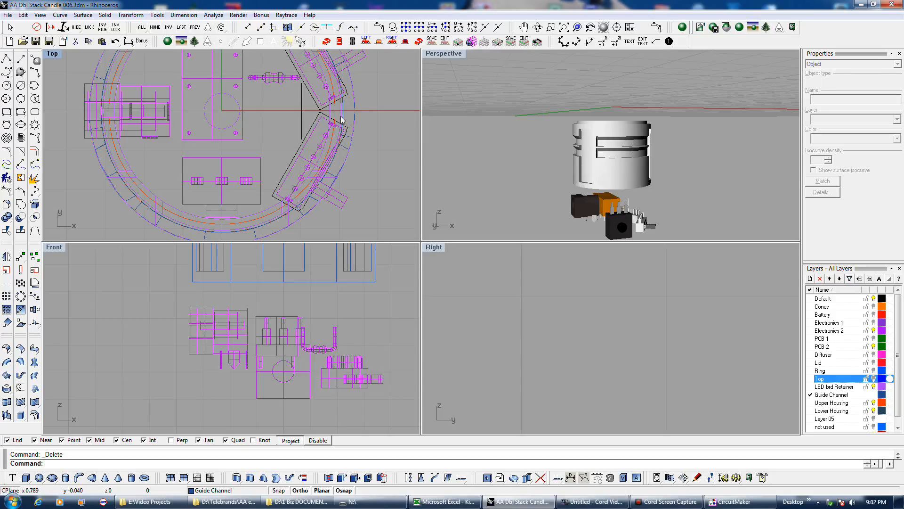
{"action": "left_click", "coordinate": [301, 108]}
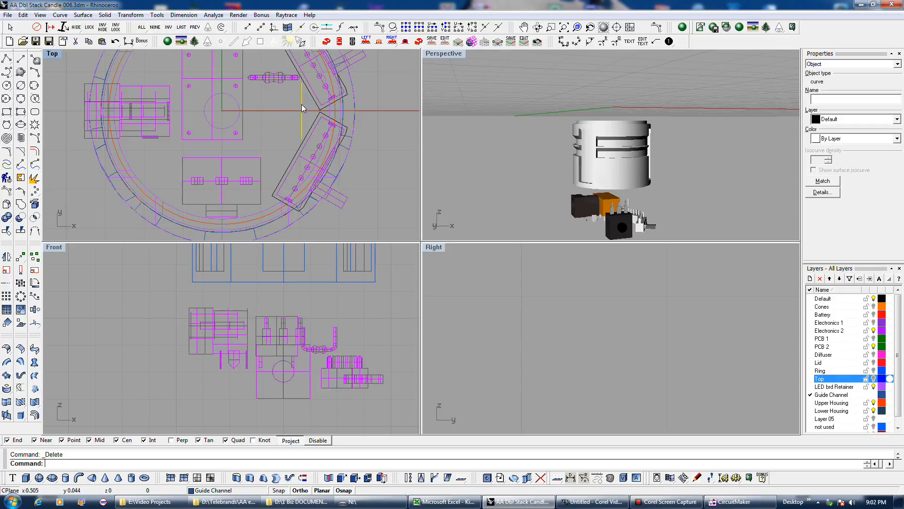
{"action": "scroll", "coordinate": [319, 290], "scroll_direction": "down", "scroll_amount": 12}
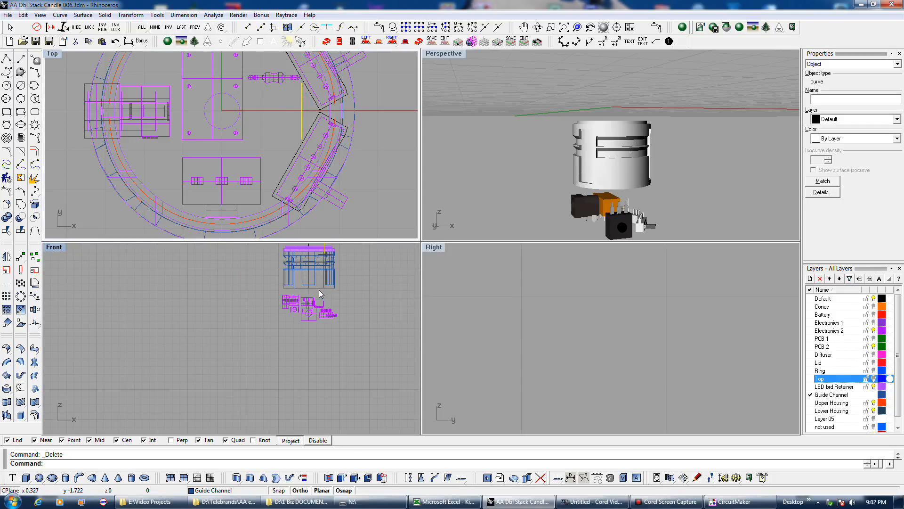
{"action": "right_click_drag", "start_coordinate": [318, 290], "coordinate": [299, 343]}
{"action": "scroll", "coordinate": [308, 304], "scroll_direction": "up", "scroll_amount": 4}
{"action": "key", "text": "Delete"}
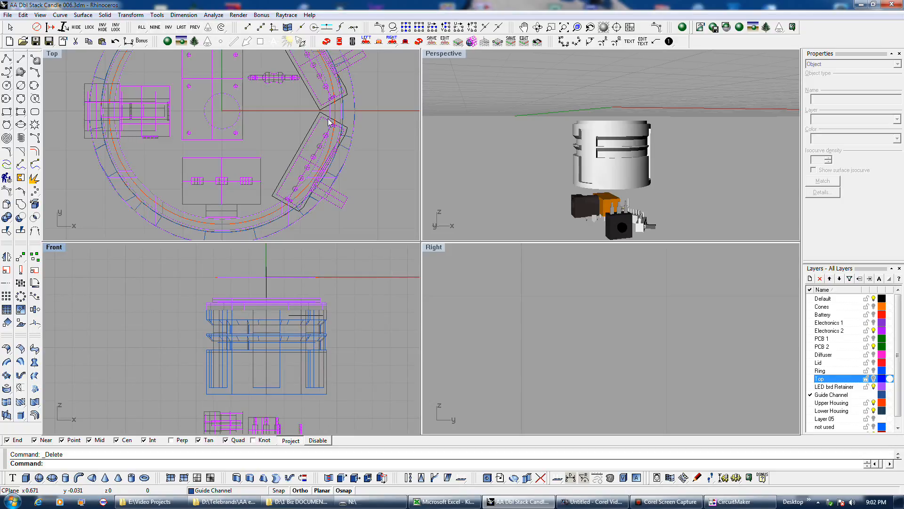
Delete the upper slide switch group and its surrounding outline curve in the Top view.
{"action": "right_click_drag", "start_coordinate": [328, 120], "coordinate": [342, 183]}
{"action": "left_click", "coordinate": [360, 162]}
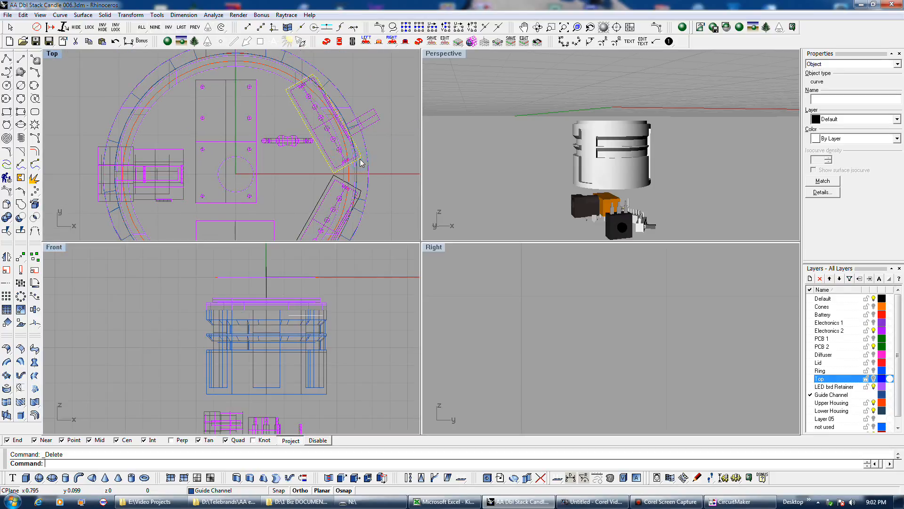
{"action": "left_click", "coordinate": [352, 165]}
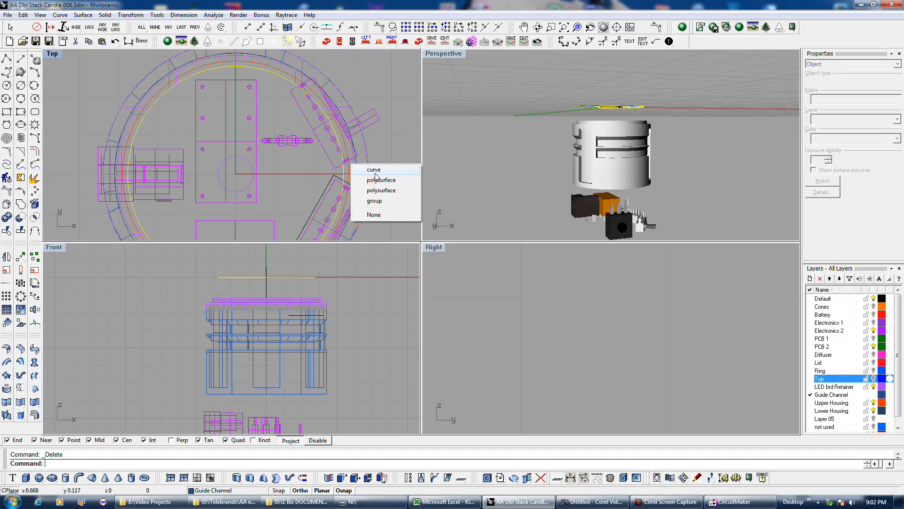
{"action": "left_click", "coordinate": [380, 199]}
{"action": "key", "text": "Delete"}
Rotate the remaining slide switch and its outline about the housing center until they stand vertical in the Top view.
{"action": "left_click", "coordinate": [337, 198]}
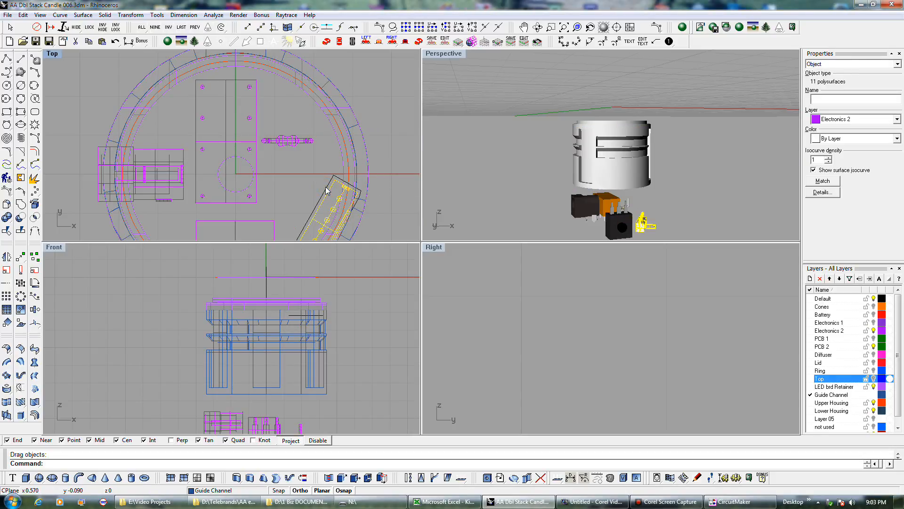
{"action": "left_click", "coordinate": [327, 188], "text": "shift"}
{"action": "scroll", "coordinate": [330, 169], "scroll_direction": "down", "scroll_amount": 3}
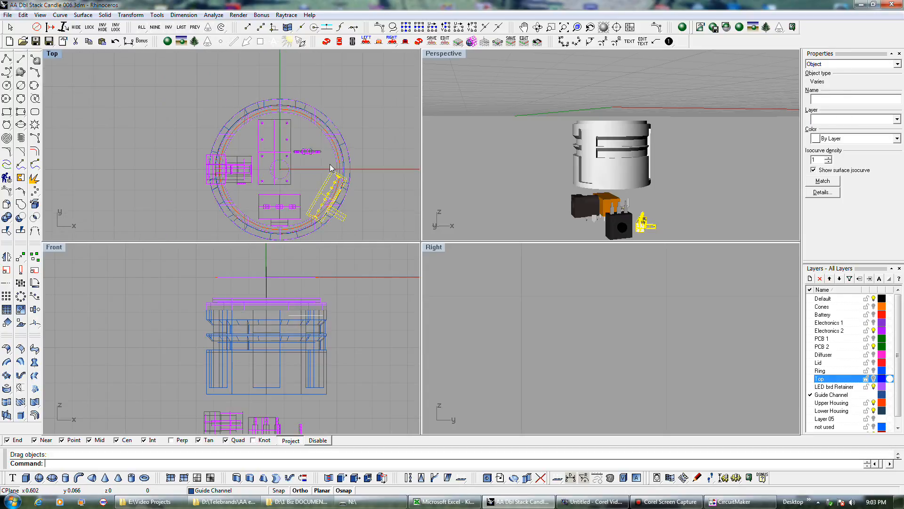
{"action": "left_click", "coordinate": [34, 283]}
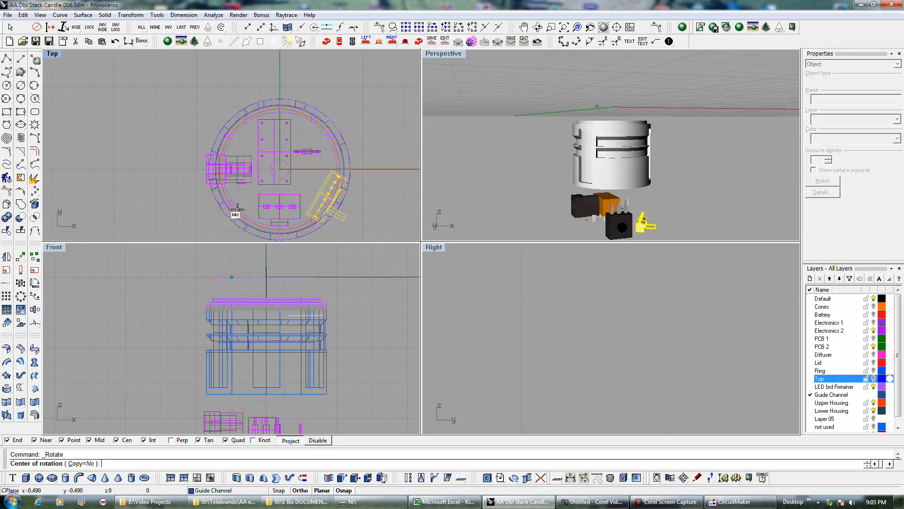
{"action": "scroll", "coordinate": [227, 216], "scroll_direction": "up", "scroll_amount": 3}
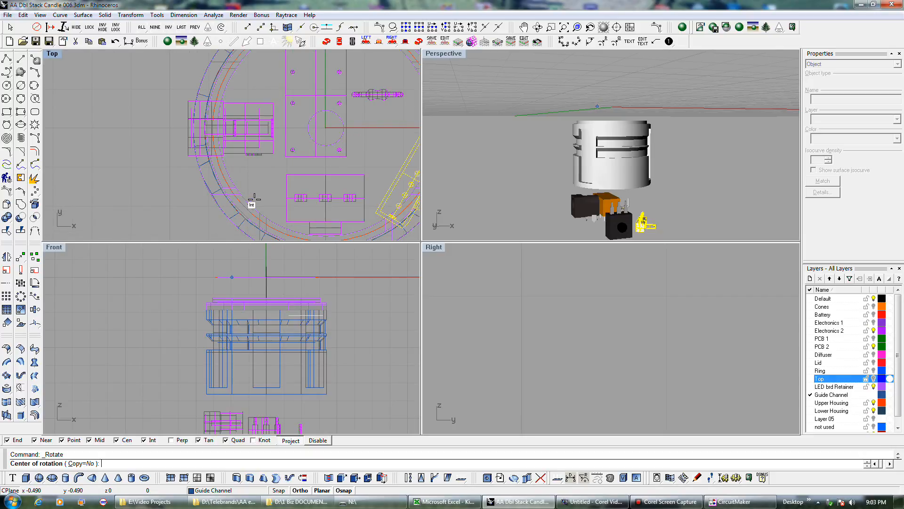
{"action": "left_click", "coordinate": [277, 232]}
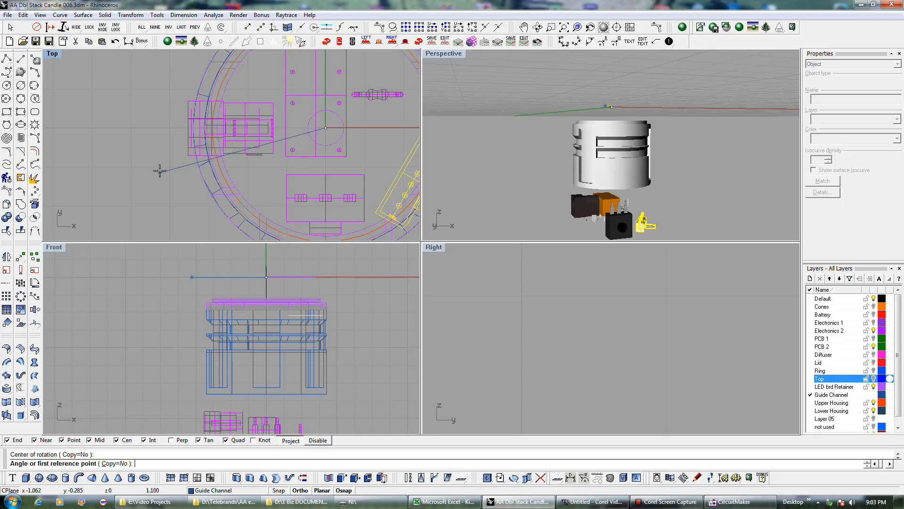
{"action": "scroll", "coordinate": [141, 141], "scroll_direction": "down", "scroll_amount": 3}
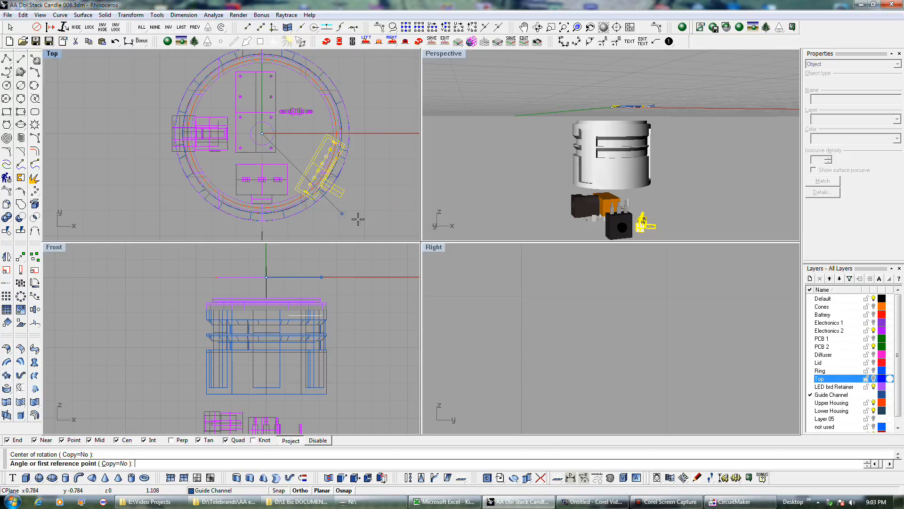
{"action": "left_click", "coordinate": [374, 198]}
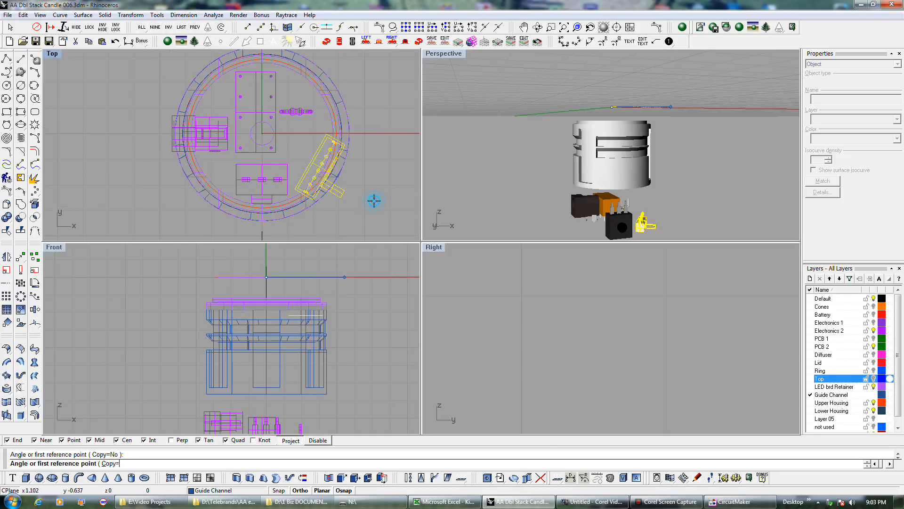
{"action": "left_click", "coordinate": [401, 143]}
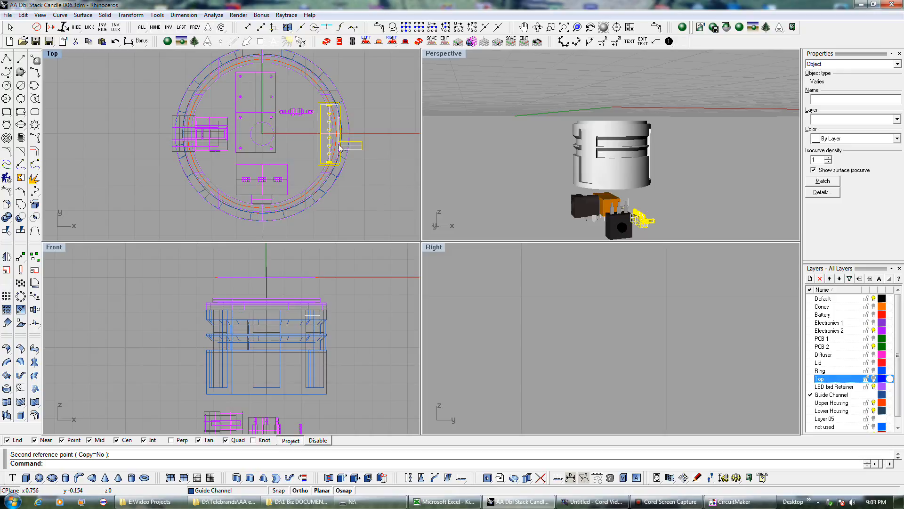
Examine how the rotated slide switch and the chamfered corner of its outline fit against the guide channel wall.
{"action": "scroll", "coordinate": [346, 155], "scroll_direction": "up", "scroll_amount": 3}
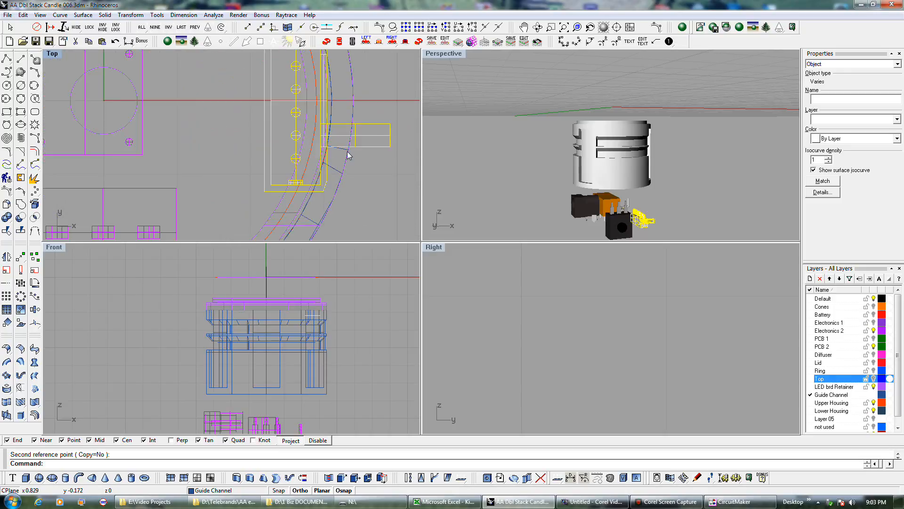
{"action": "left_click", "coordinate": [337, 193]}
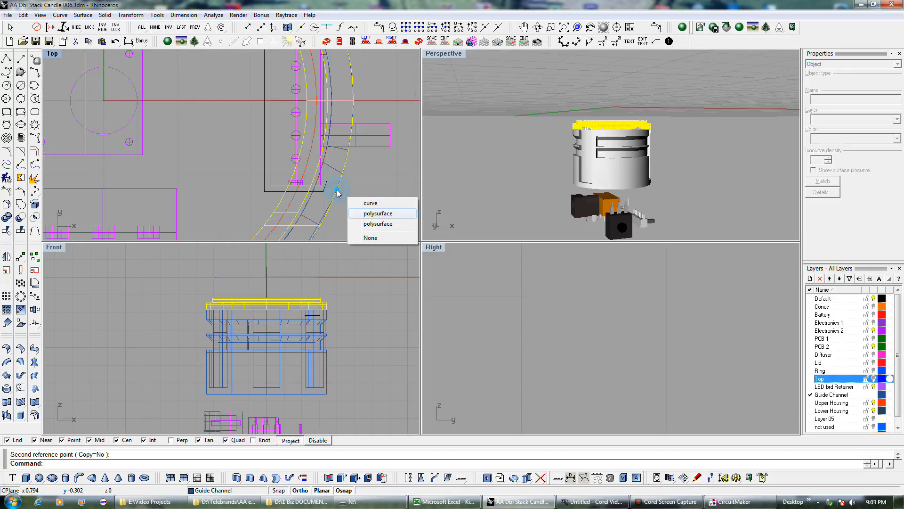
{"action": "left_click", "coordinate": [377, 224]}
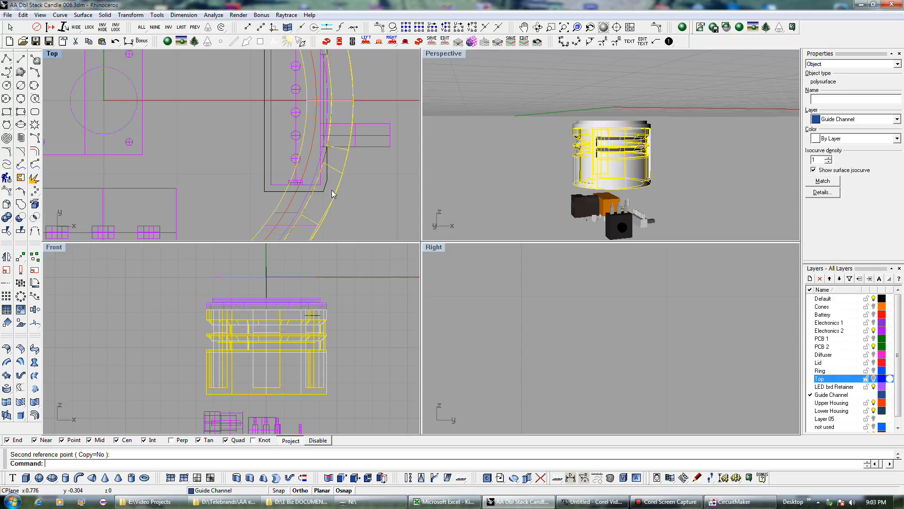
{"action": "left_click", "coordinate": [369, 202]}
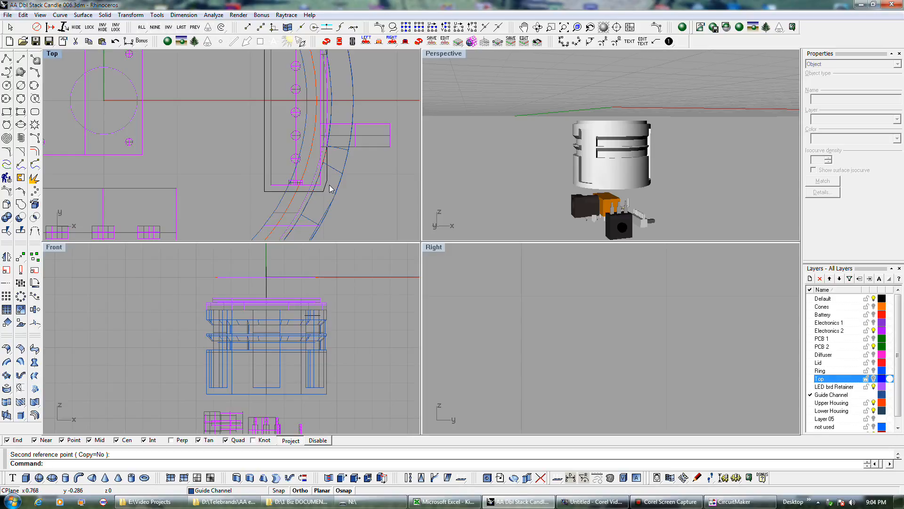
{"action": "scroll", "coordinate": [329, 189], "scroll_direction": "down", "scroll_amount": 5}
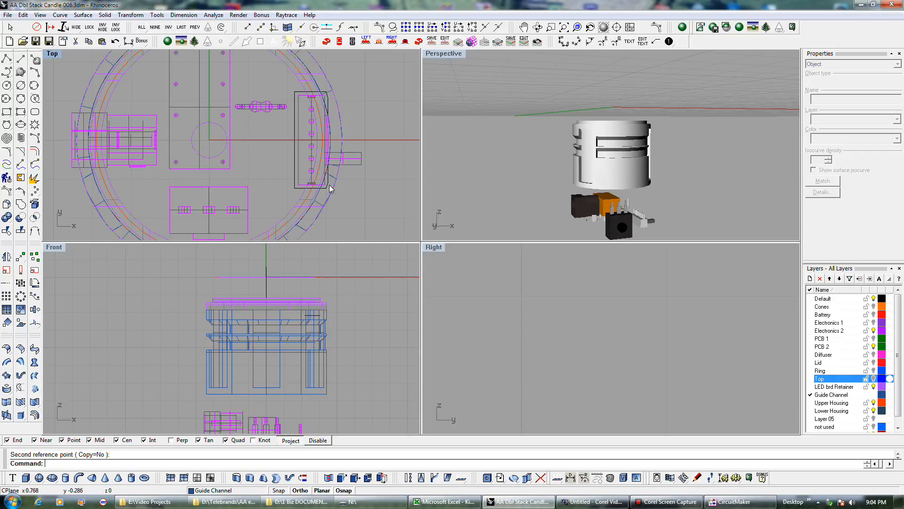
{"action": "scroll", "coordinate": [325, 152], "scroll_direction": "up", "scroll_amount": 4}
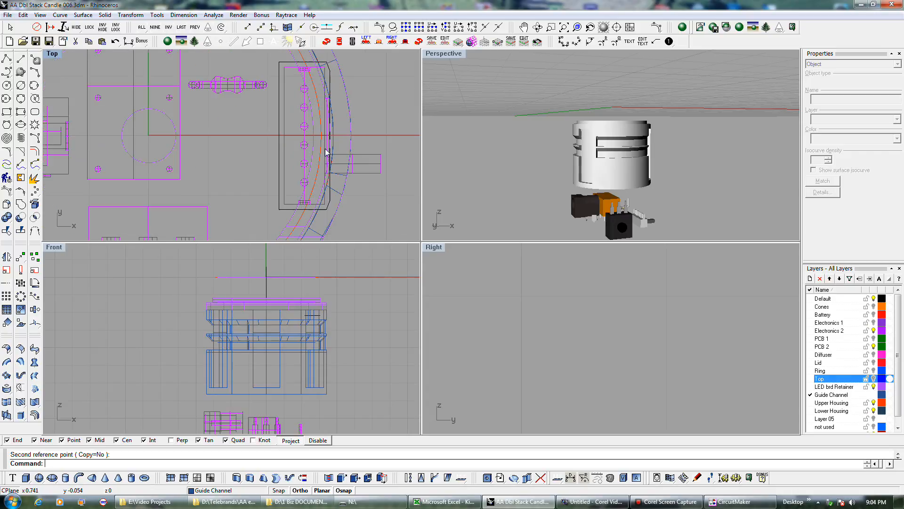
{"action": "scroll", "coordinate": [325, 152], "scroll_direction": "up", "scroll_amount": 1}
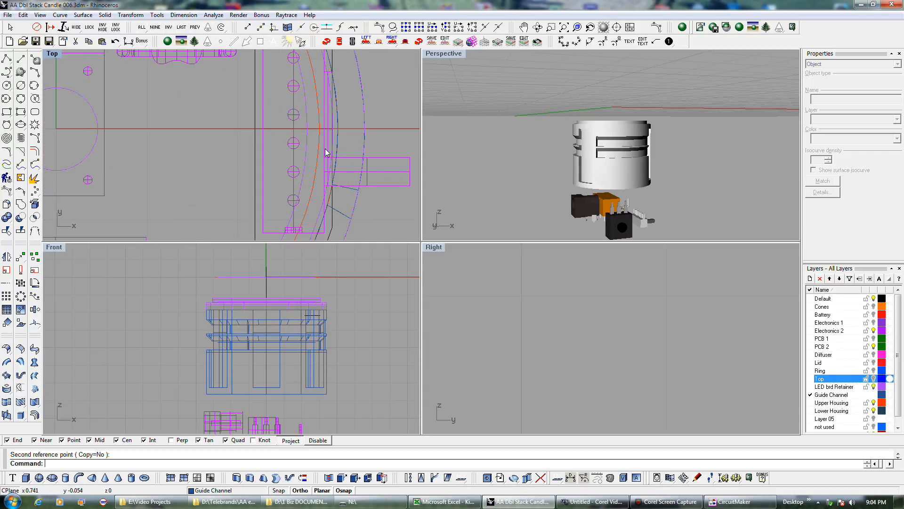
{"action": "left_click", "coordinate": [332, 196]}
{"action": "left_click", "coordinate": [348, 172]}
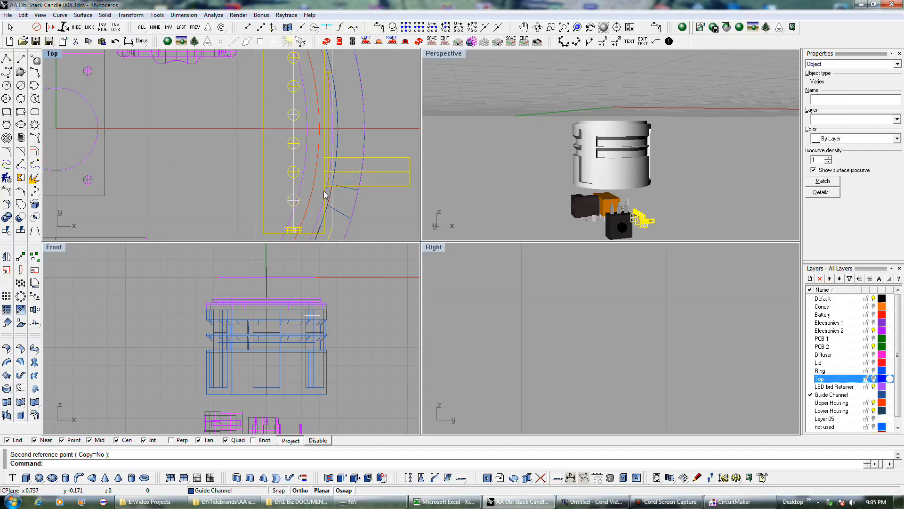
{"action": "scroll", "coordinate": [303, 179], "scroll_direction": "down", "scroll_amount": 2}
{"action": "scroll", "coordinate": [323, 221], "scroll_direction": "up", "scroll_amount": 3}
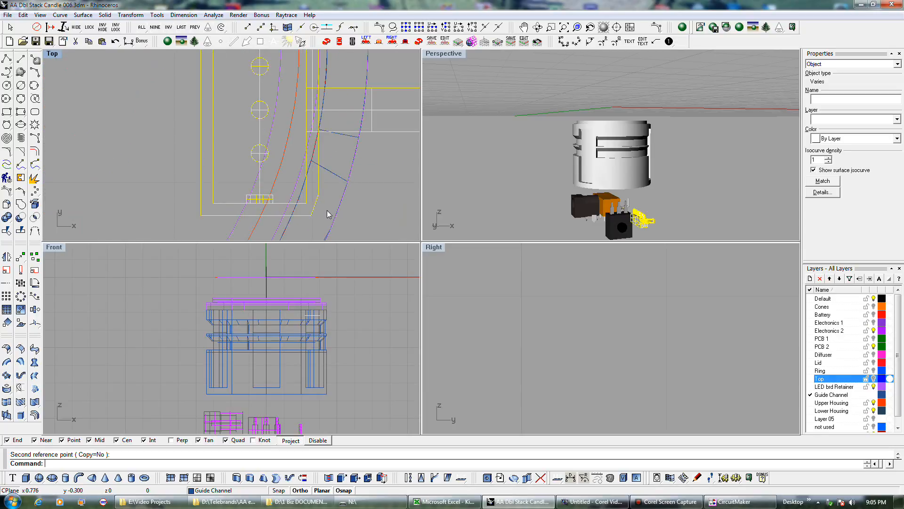
{"action": "left_click", "coordinate": [7, 57]}
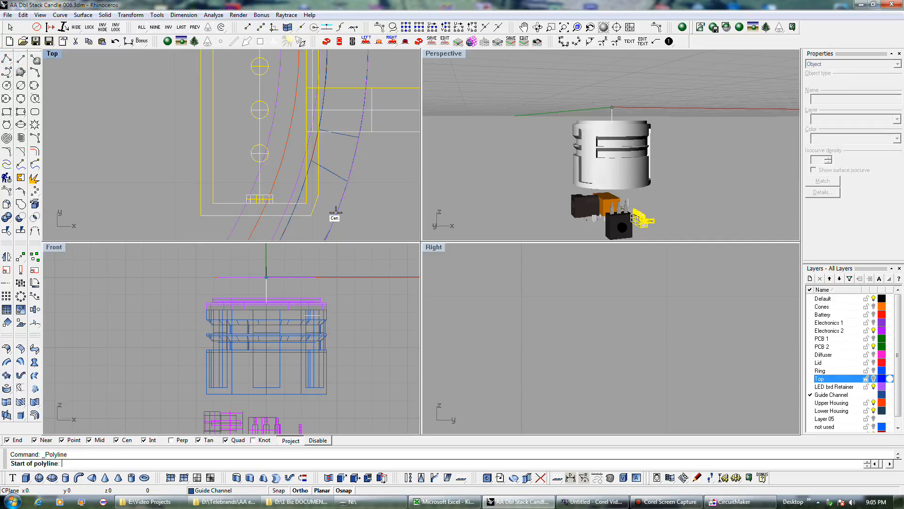
{"action": "left_click", "coordinate": [336, 212]}
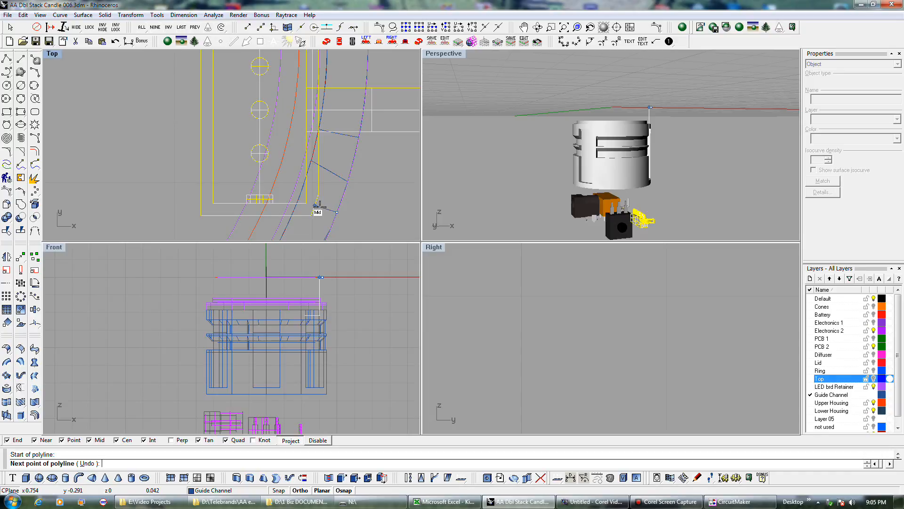
{"action": "key", "text": "Escape"}
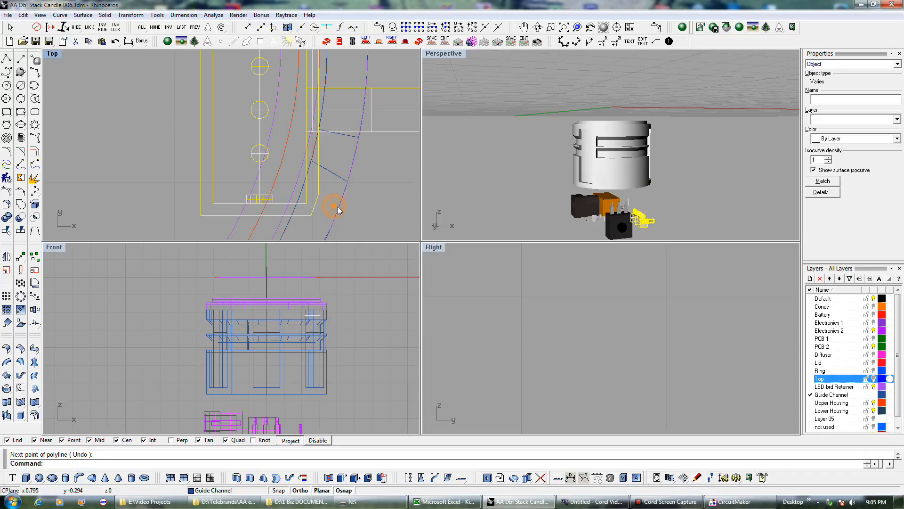
{"action": "left_click", "coordinate": [348, 194]}
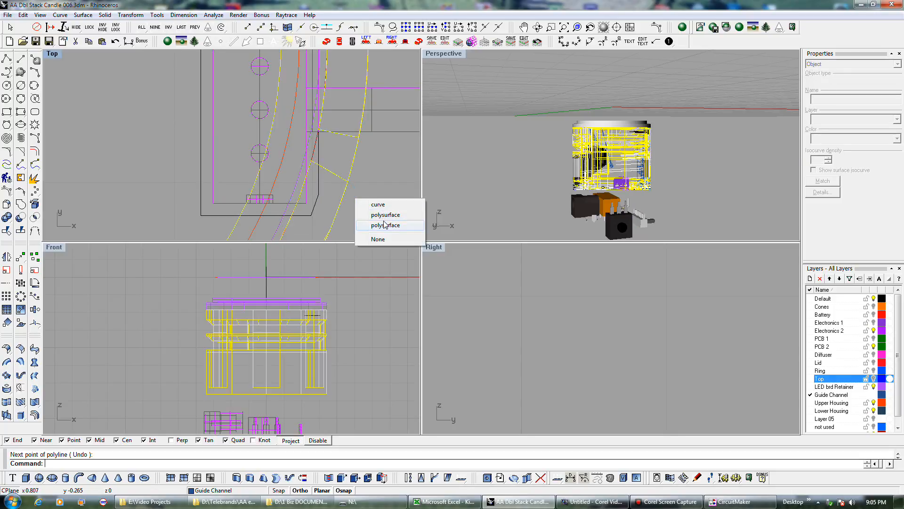
{"action": "key", "text": "Escape"}
Move the slide switch and its outline horizontally inward by about 0.03, away from the housing wall in the Top view.
{"action": "scroll", "coordinate": [334, 218], "scroll_direction": "down", "scroll_amount": 3}
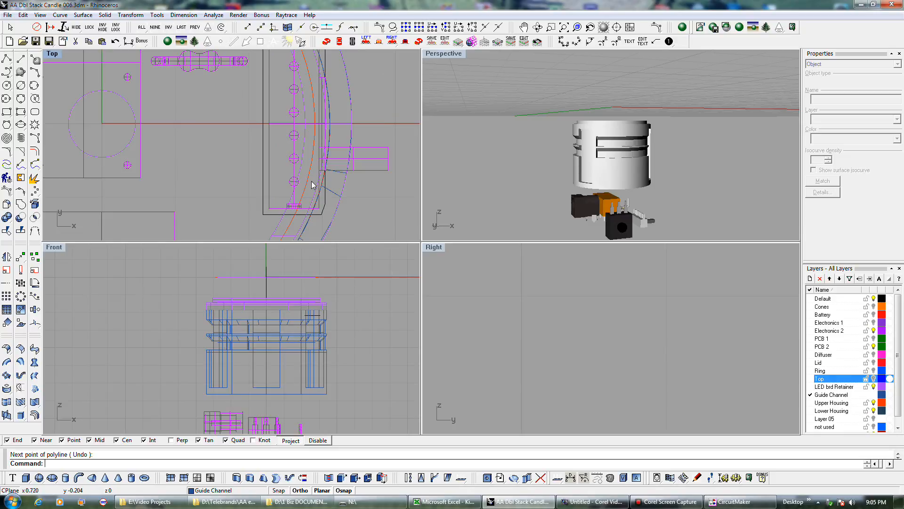
{"action": "left_click", "coordinate": [290, 185]}
{"action": "left_click", "coordinate": [324, 201], "text": "shift"}
{"action": "scroll", "coordinate": [325, 208], "scroll_direction": "up", "scroll_amount": 3}
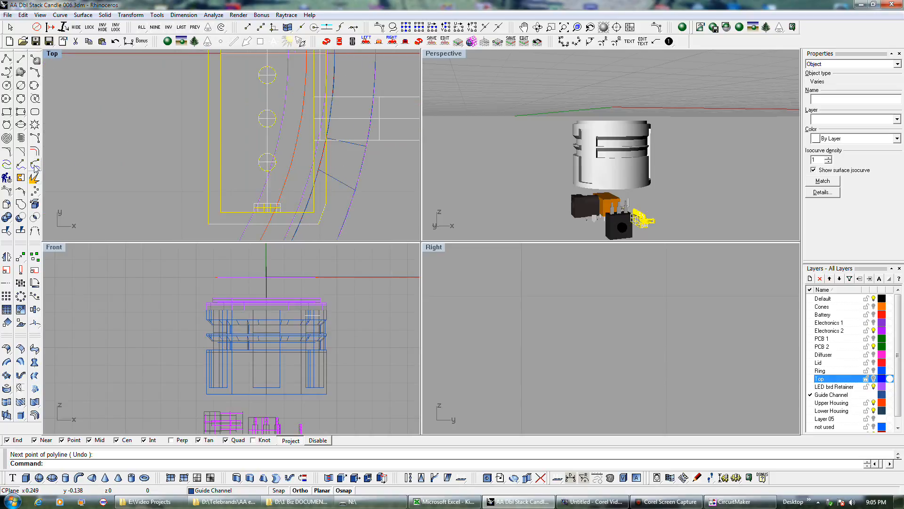
{"action": "left_click", "coordinate": [22, 257]}
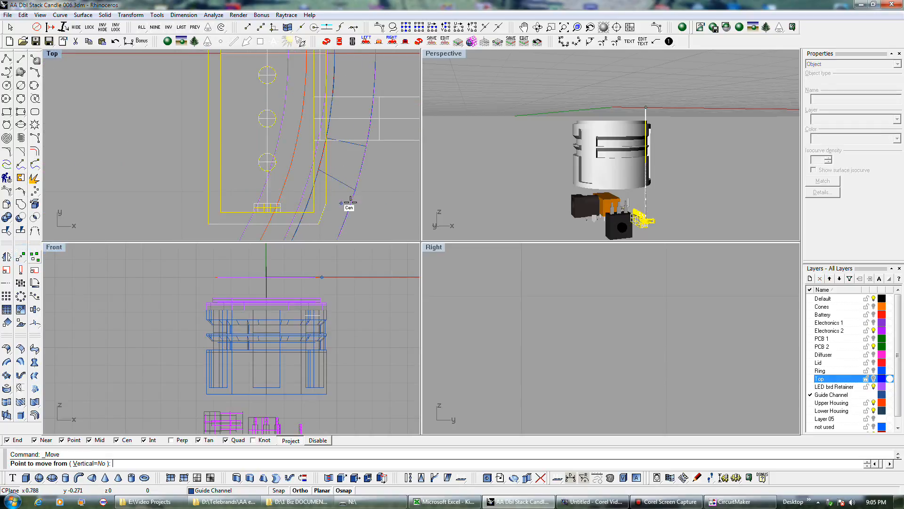
{"action": "left_click", "coordinate": [399, 198]}
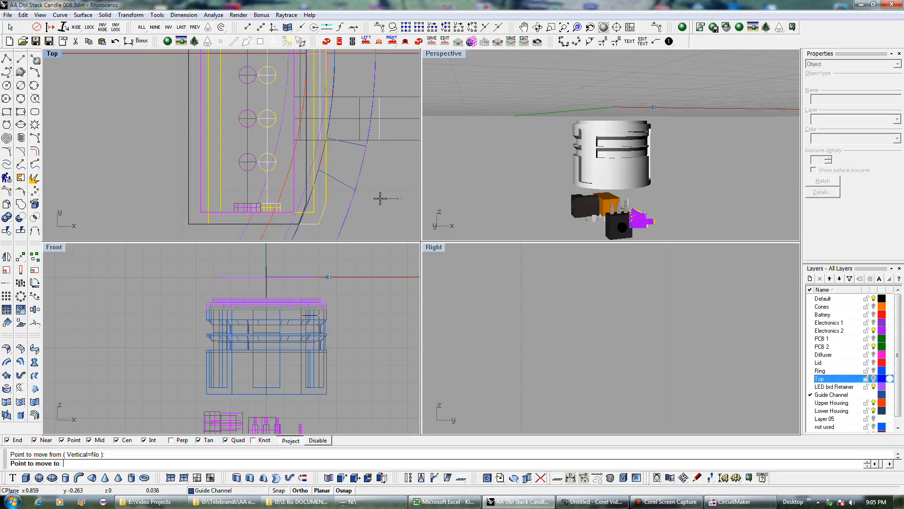
{"action": "left_click", "coordinate": [382, 198]}
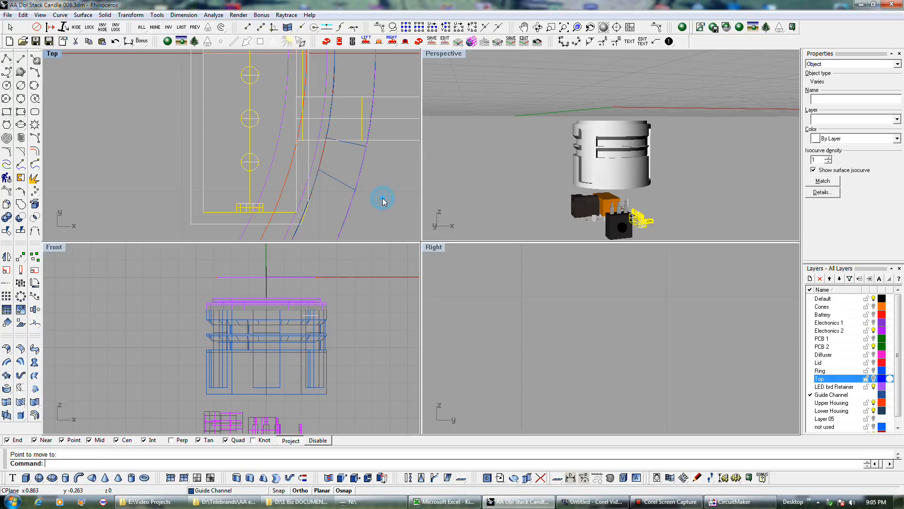
{"action": "scroll", "coordinate": [382, 198], "scroll_direction": "down", "scroll_amount": 3}
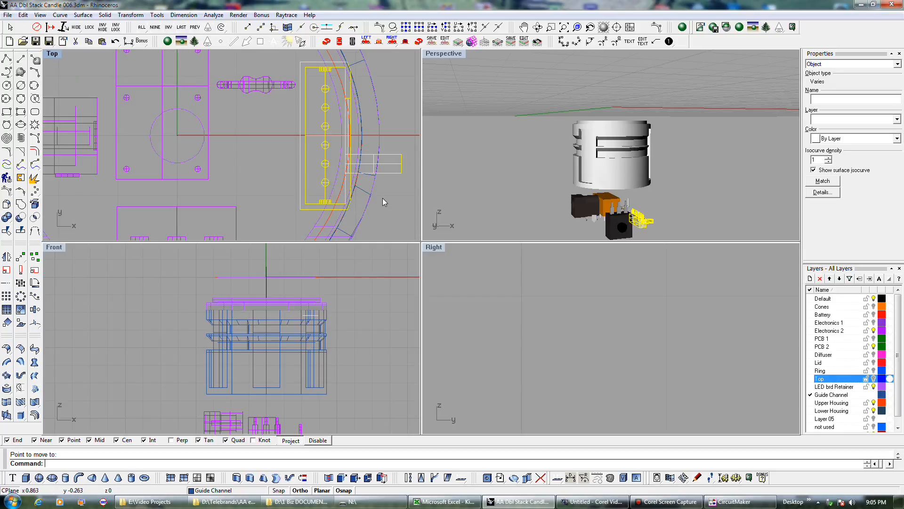
{"action": "scroll", "coordinate": [316, 193], "scroll_direction": "down", "scroll_amount": 3}
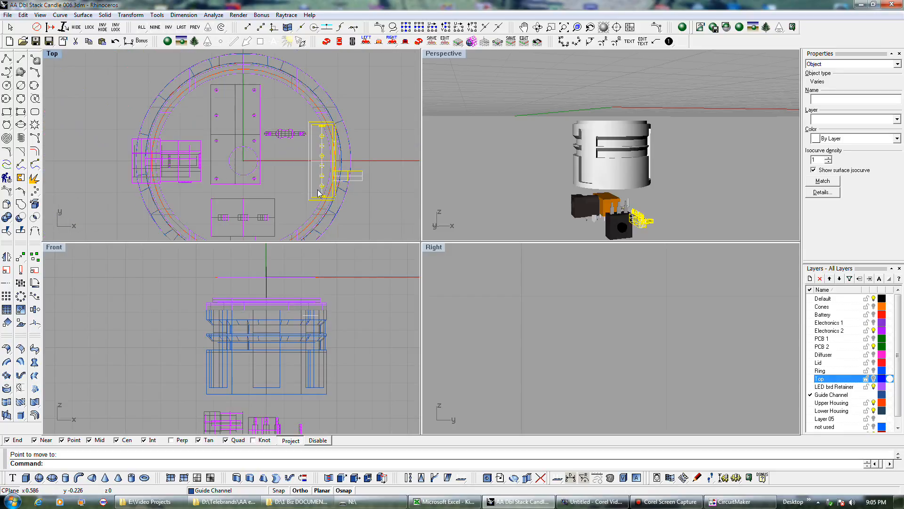
Rotate the slide switch and its outline 30° clockwise about the housing center in the Top view.
{"action": "left_click", "coordinate": [34, 282]}
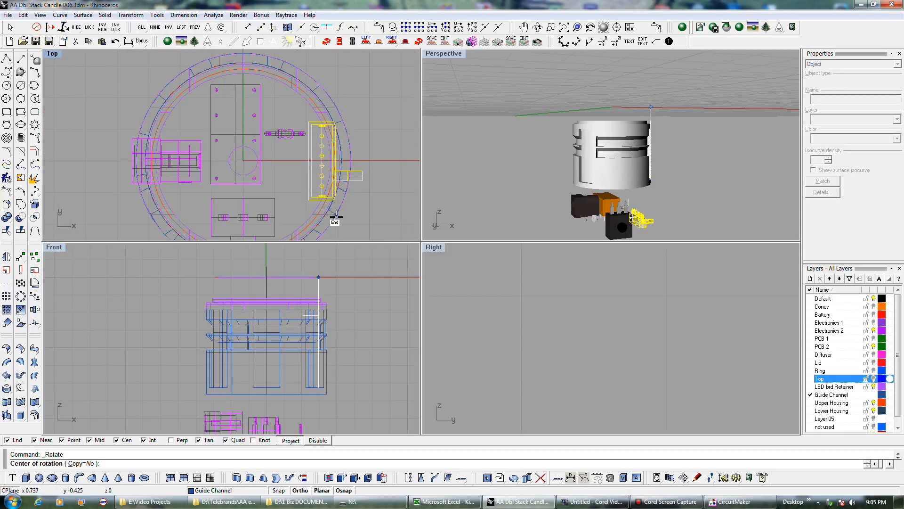
{"action": "left_click", "coordinate": [322, 206]}
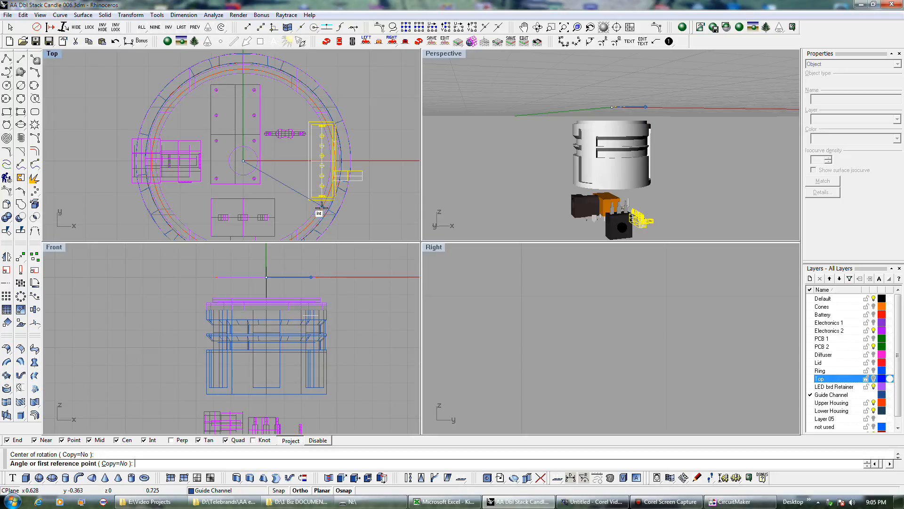
{"action": "left_click", "coordinate": [388, 161]}
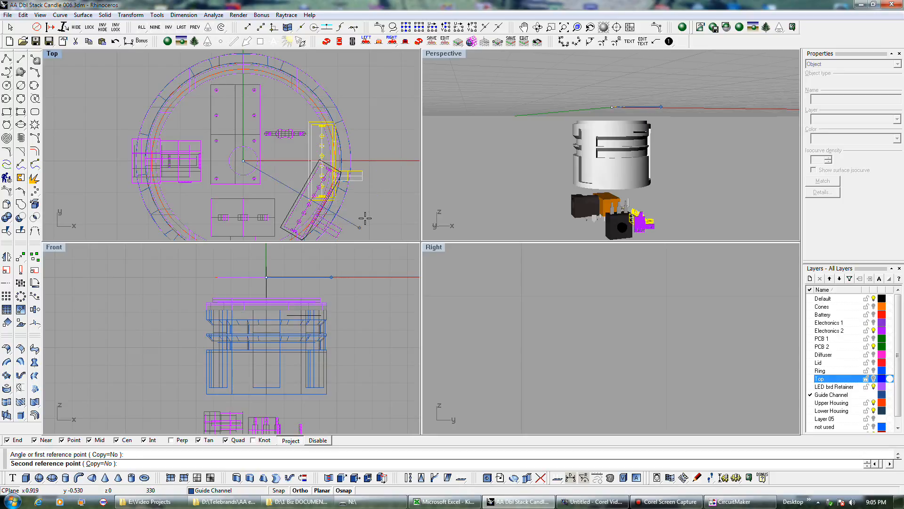
{"action": "left_click", "coordinate": [365, 219]}
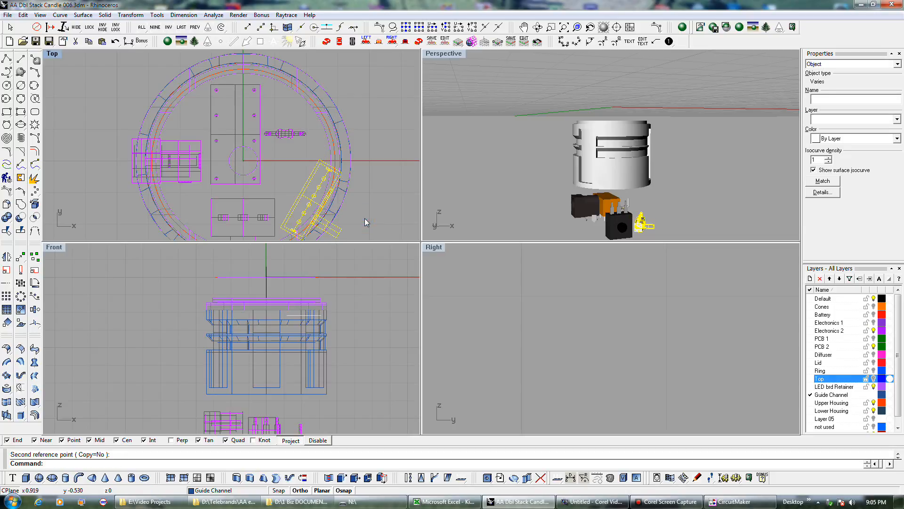
Rotate a copy of the slide switch and outline about the housing center to the mirrored position above the horizontal axis.
{"action": "right_click", "coordinate": [365, 218]}
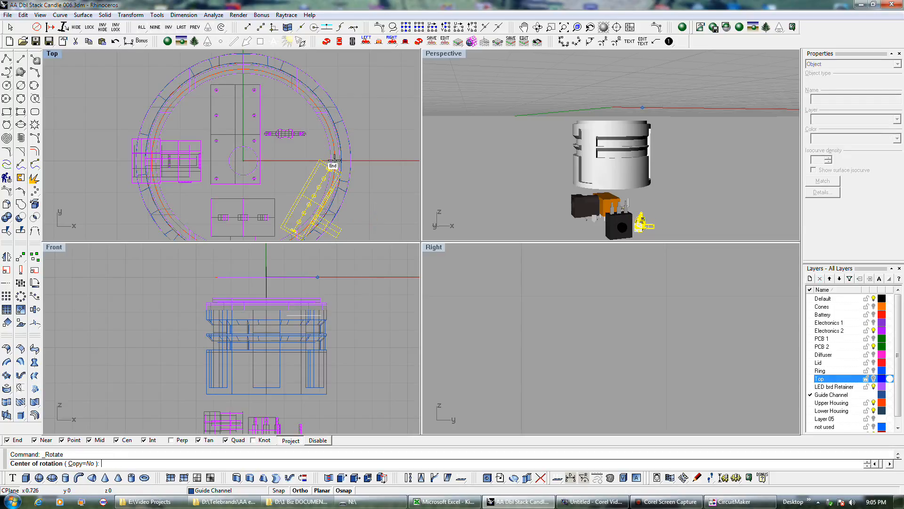
{"action": "left_click", "coordinate": [243, 161]}
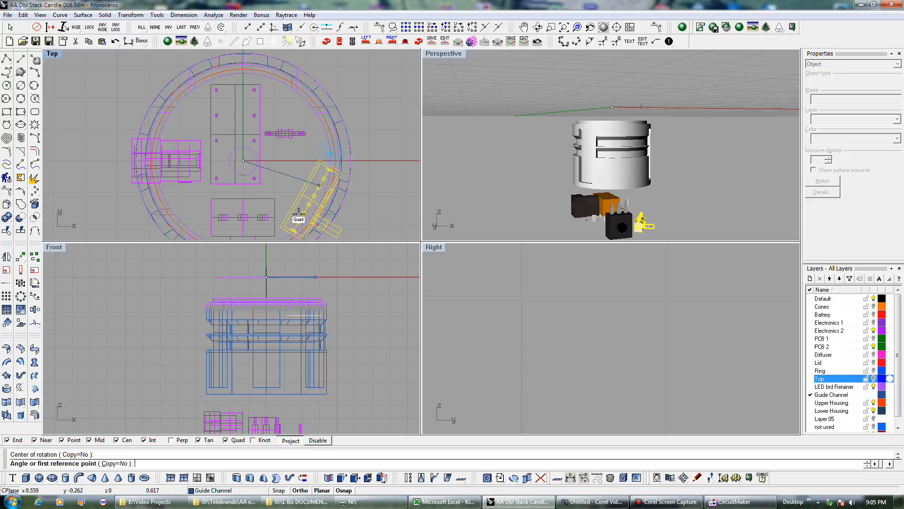
{"action": "left_click", "coordinate": [121, 464]}
{"action": "left_click", "coordinate": [371, 225]}
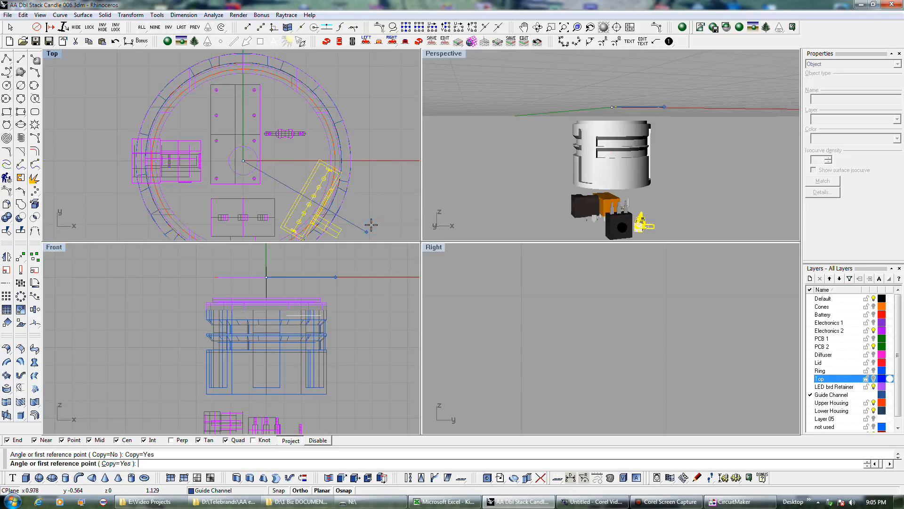
{"action": "left_click", "coordinate": [380, 98]}
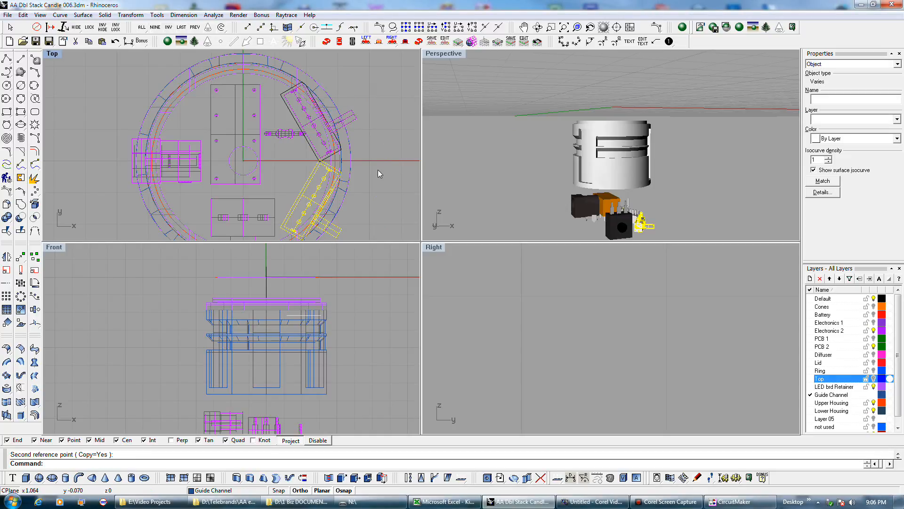
{"action": "left_click", "coordinate": [378, 172]}
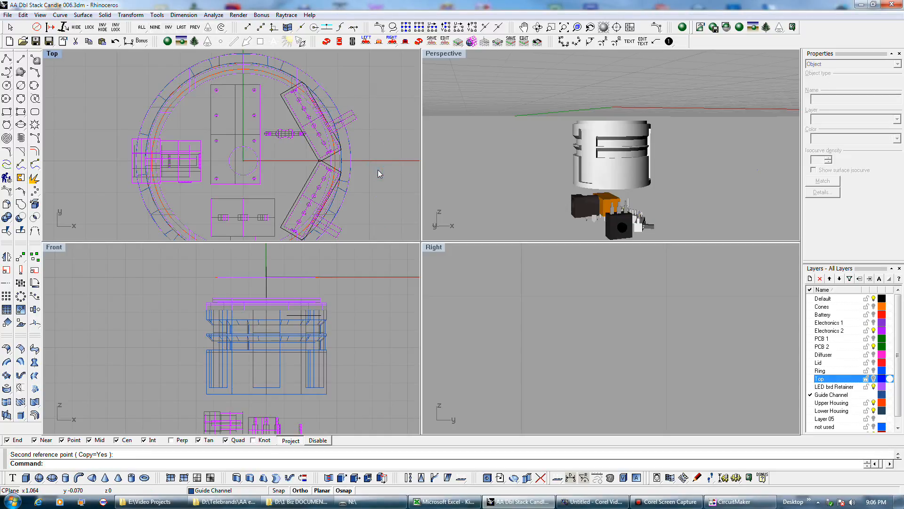
Mirror the leftmost electronic component across a horizontal line along its base in the Front view without keeping the original, so its pins point up.
{"action": "scroll", "coordinate": [378, 170], "scroll_direction": "down", "scroll_amount": 2}
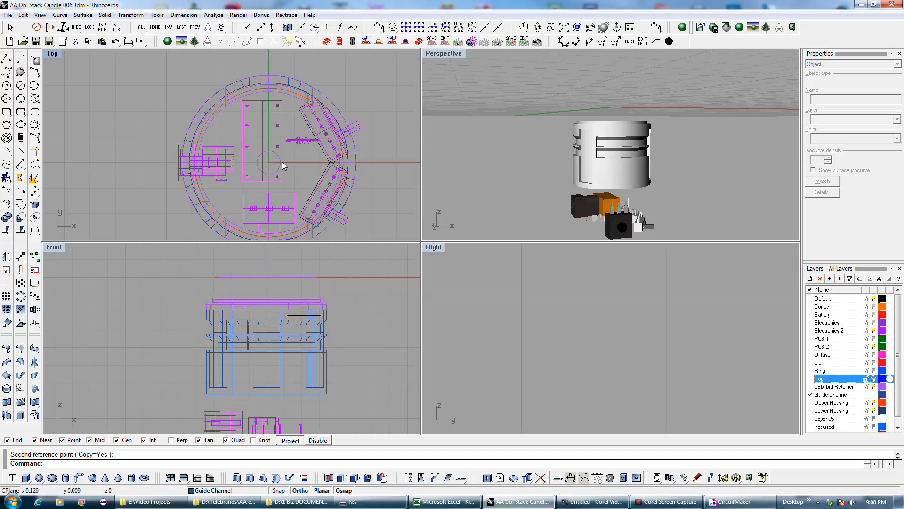
{"action": "left_click", "coordinate": [626, 178]}
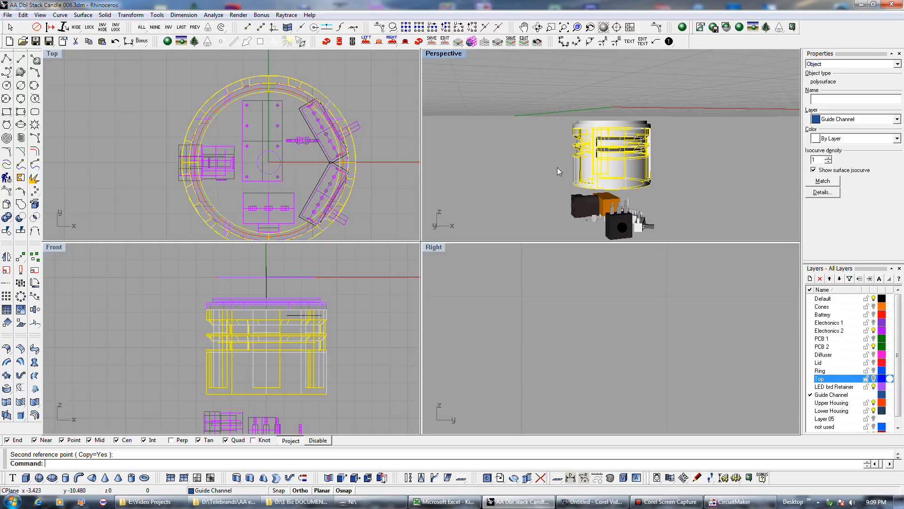
{"action": "scroll", "coordinate": [311, 237], "scroll_direction": "down", "scroll_amount": 2}
{"action": "scroll", "coordinate": [283, 273], "scroll_direction": "down", "scroll_amount": 4}
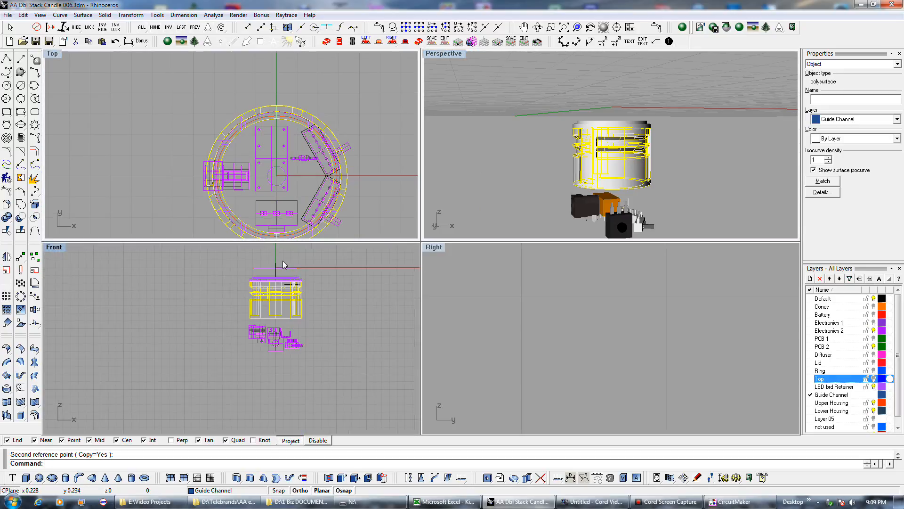
{"action": "scroll", "coordinate": [271, 318], "scroll_direction": "up", "scroll_amount": 5}
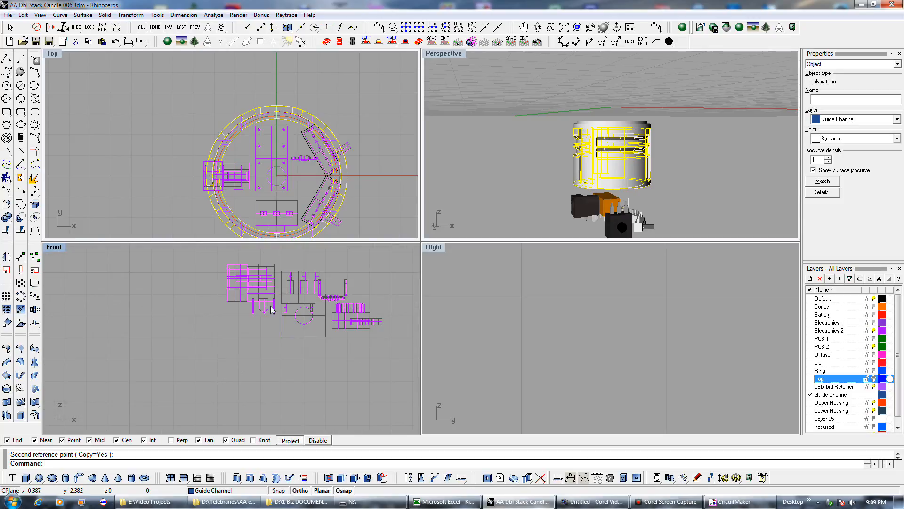
{"action": "left_click", "coordinate": [268, 298]}
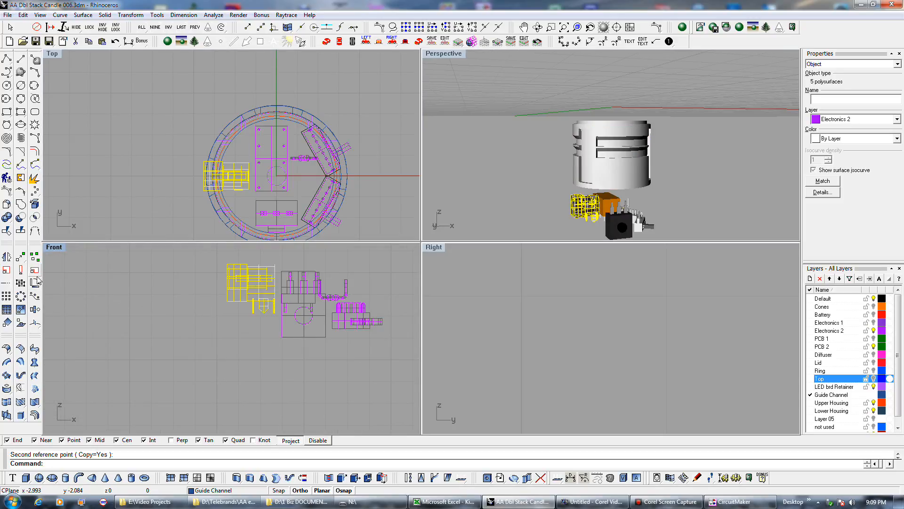
{"action": "left_click", "coordinate": [6, 256]}
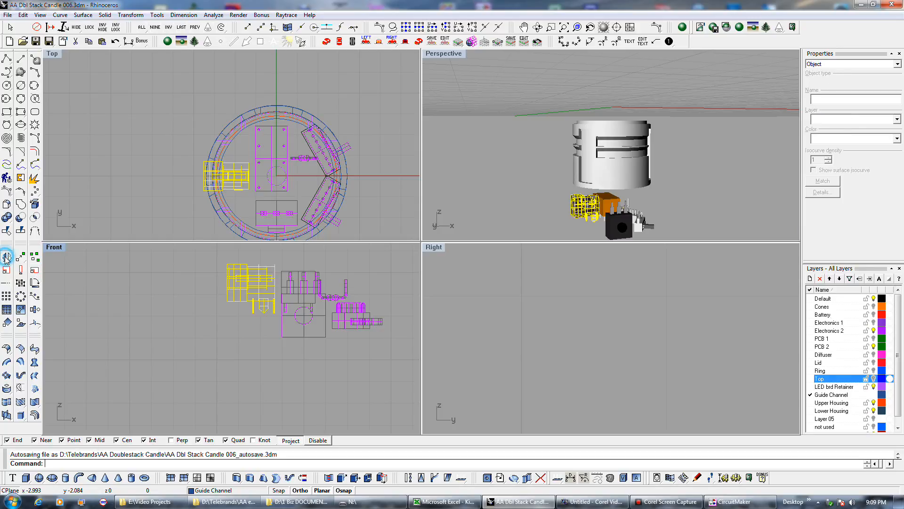
{"action": "left_click", "coordinate": [227, 301]}
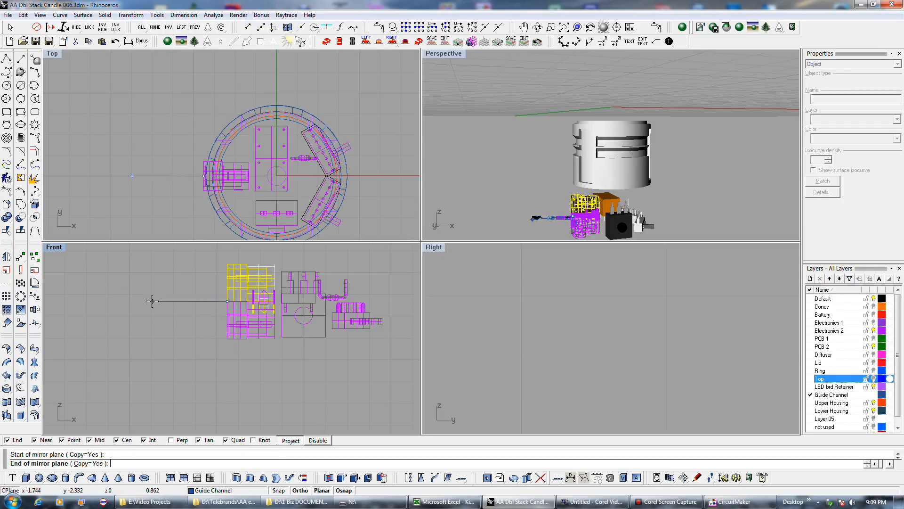
{"action": "left_click", "coordinate": [92, 463]}
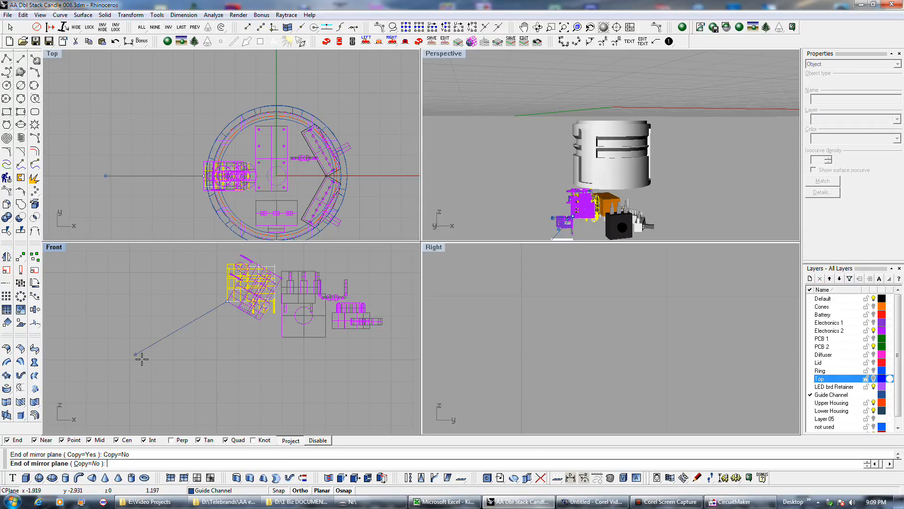
{"action": "left_click", "coordinate": [156, 310]}
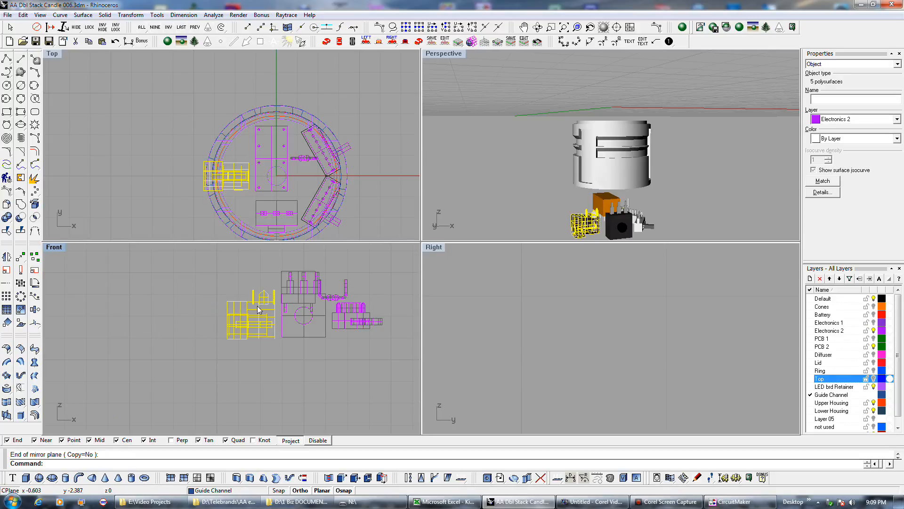
Lower the round-holed component and the leftmost component in the Front view so their pins line up just beneath the orange block.
{"action": "scroll", "coordinate": [309, 295], "scroll_direction": "up", "scroll_amount": 3}
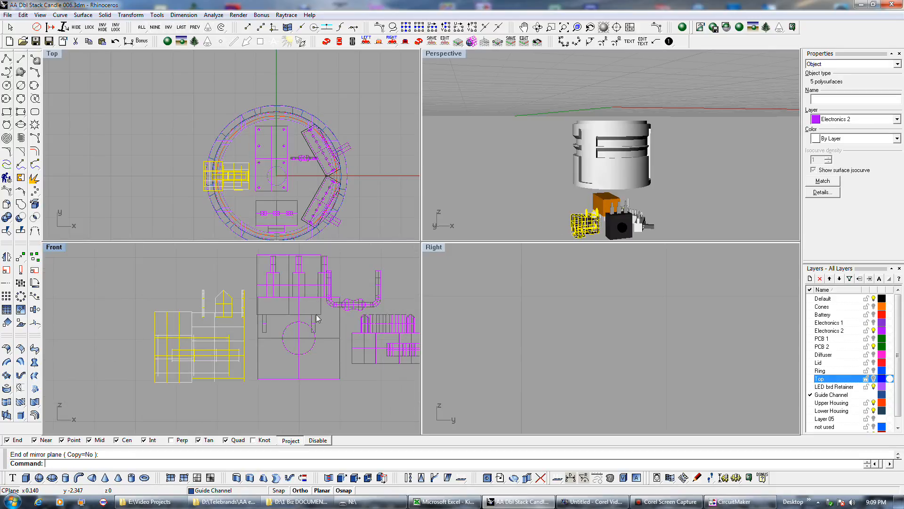
{"action": "left_click_drag", "start_coordinate": [223, 316], "coordinate": [226, 281]}
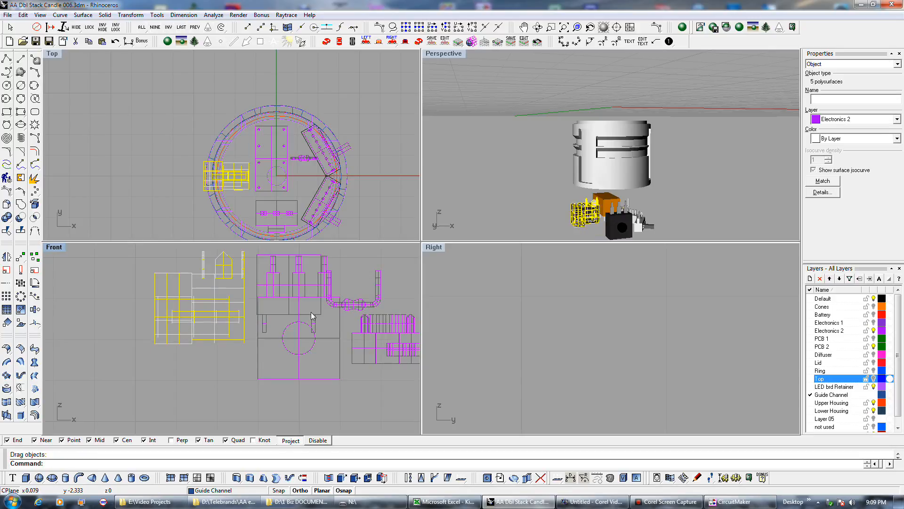
{"action": "left_click", "coordinate": [324, 345]}
{"action": "left_click_drag", "start_coordinate": [325, 341], "coordinate": [326, 404]}
{"action": "left_click_drag", "start_coordinate": [234, 309], "coordinate": [241, 371]}
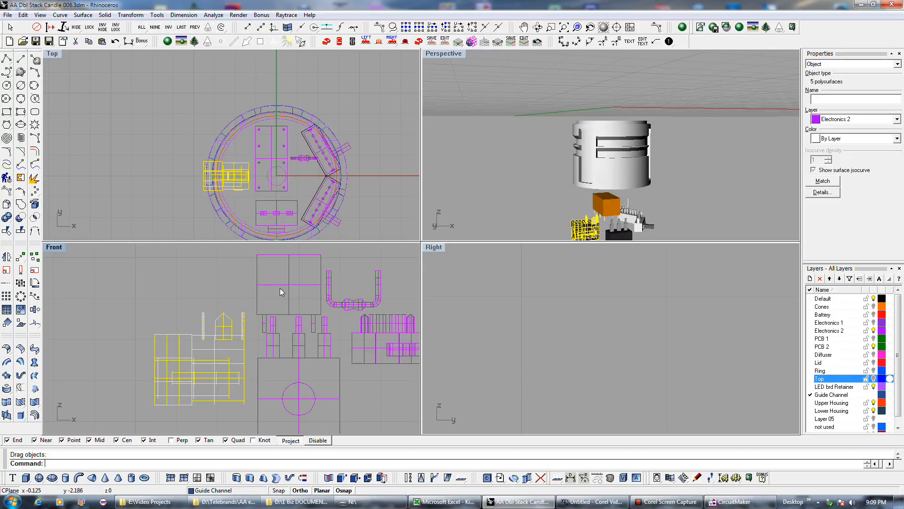
Move the orange block out beyond the other components in the Front view and lower the resistor so its leads line up with their pins.
{"action": "scroll", "coordinate": [283, 288], "scroll_direction": "down", "scroll_amount": 5}
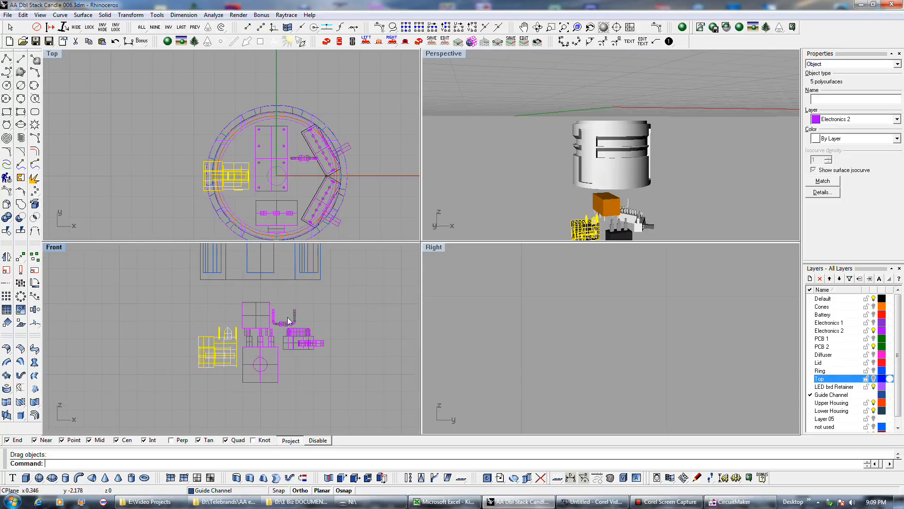
{"action": "left_click_drag", "start_coordinate": [297, 322], "coordinate": [343, 377]}
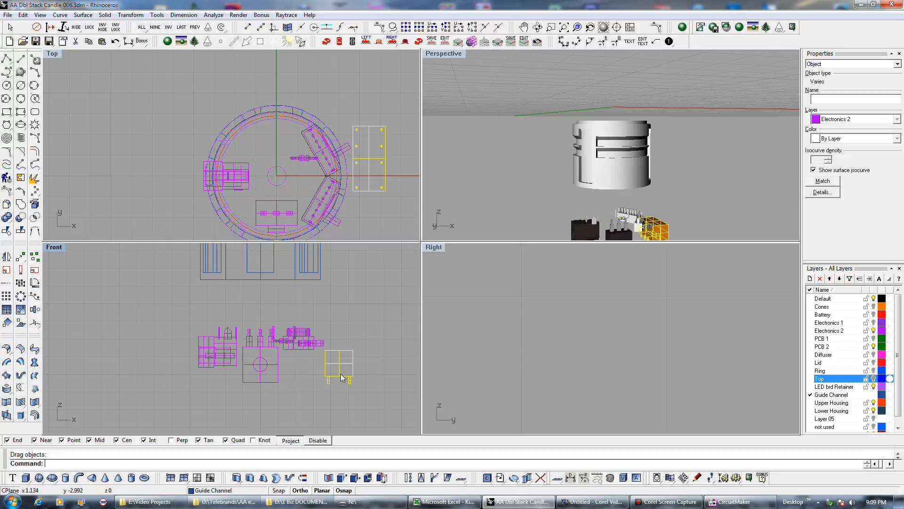
{"action": "left_click", "coordinate": [284, 340]}
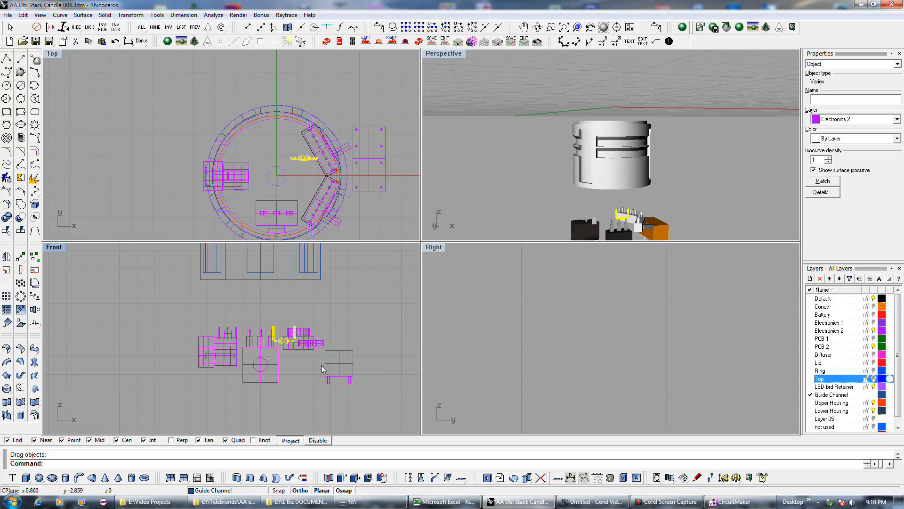
Move the orange block back in line with the housing and raise it inside the guide channel in the Front view.
{"action": "left_click_drag", "start_coordinate": [339, 362], "coordinate": [257, 362]}
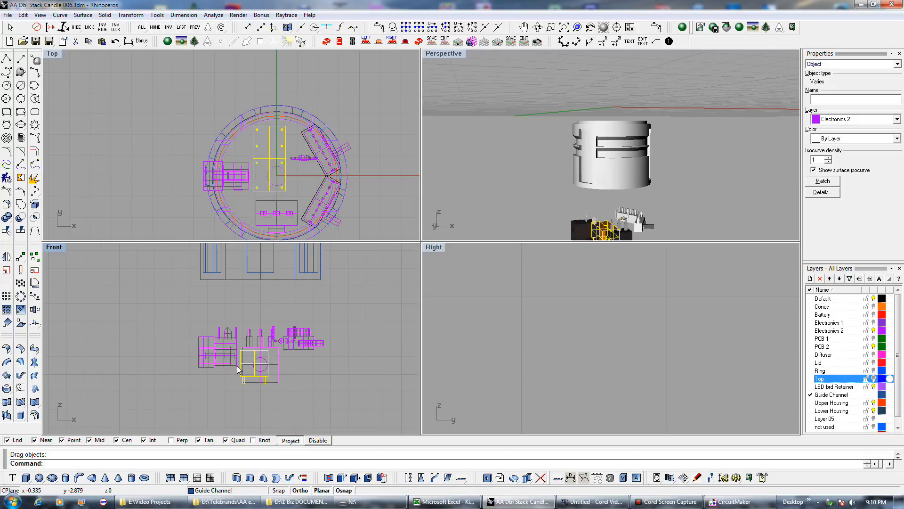
{"action": "left_click_drag", "start_coordinate": [238, 366], "coordinate": [237, 264]}
{"action": "right_click_drag", "start_coordinate": [222, 315], "coordinate": [225, 365]}
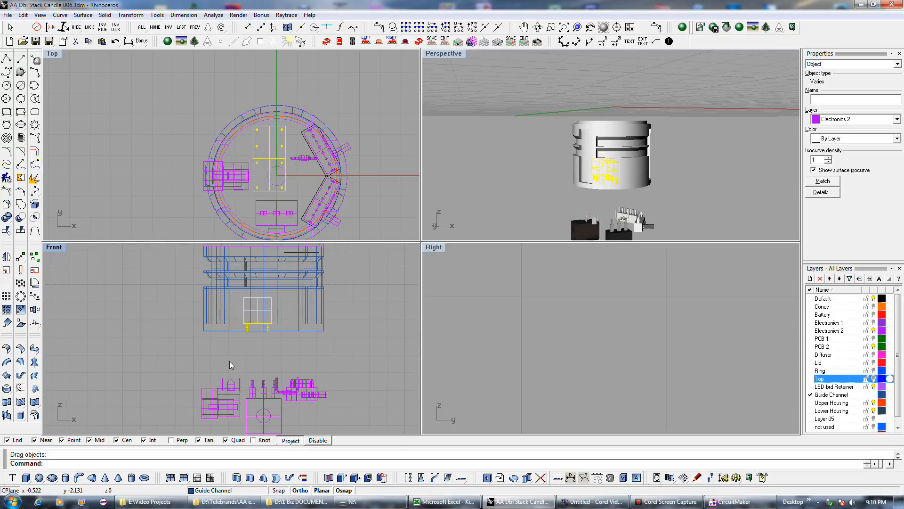
{"action": "left_click_drag", "start_coordinate": [245, 317], "coordinate": [243, 299]}
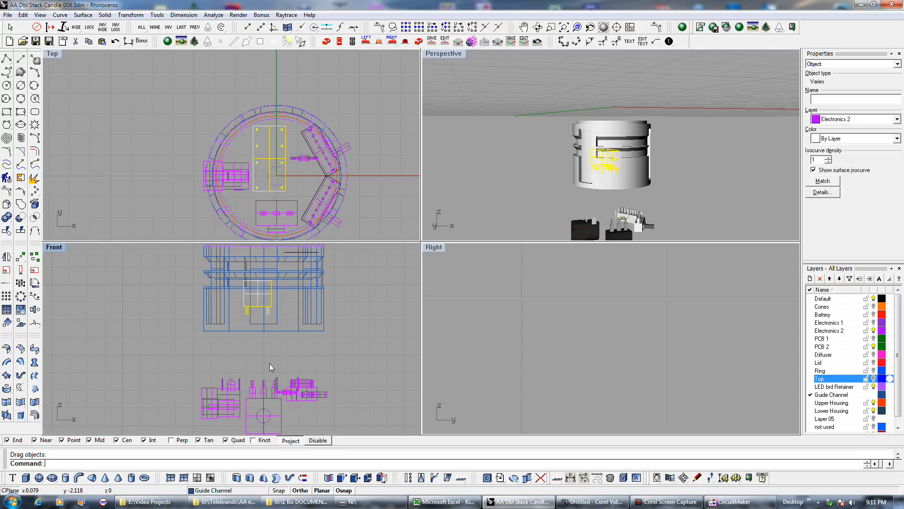
{"action": "right_click_drag", "start_coordinate": [278, 331], "coordinate": [259, 372]}
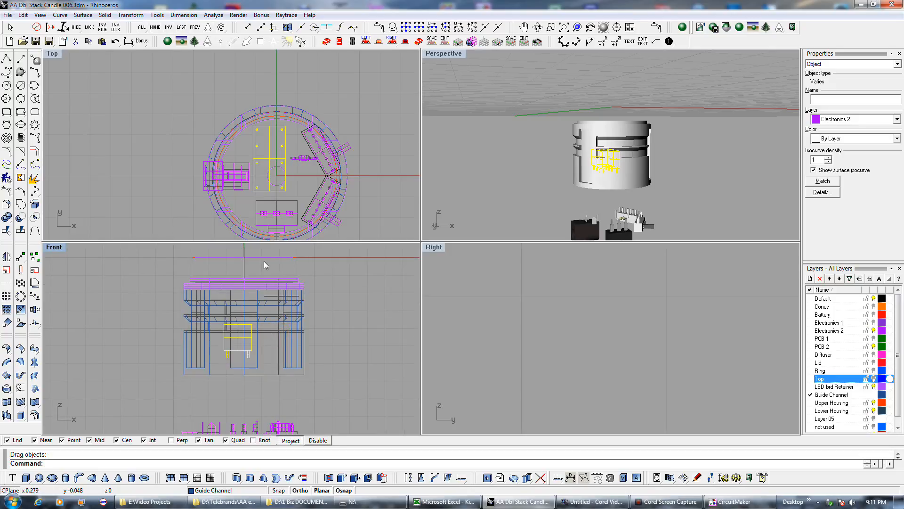
{"action": "right_click_drag", "start_coordinate": [266, 389], "coordinate": [275, 292]}
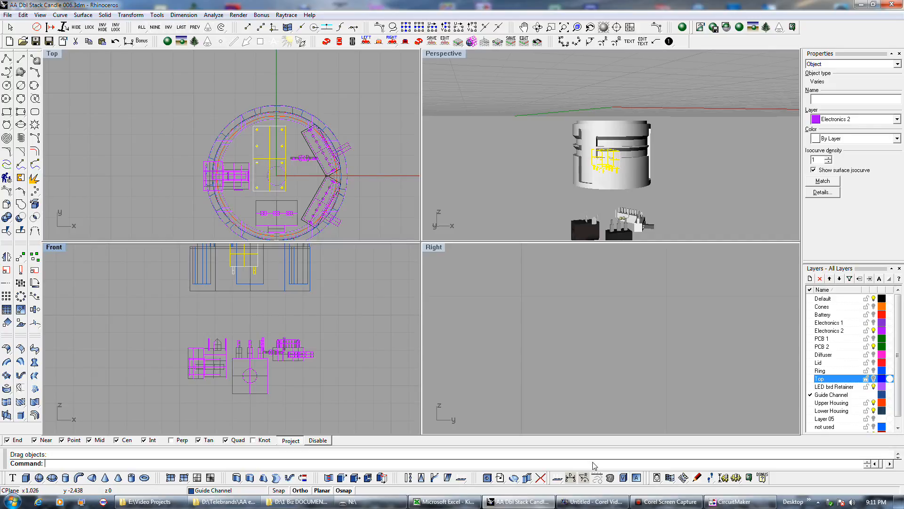
Switch to CircuitMaker and examine the schematic's wire runs from the 4.5V battery to the Candle and Flashlight LEDs.
{"action": "left_click", "coordinate": [732, 501]}
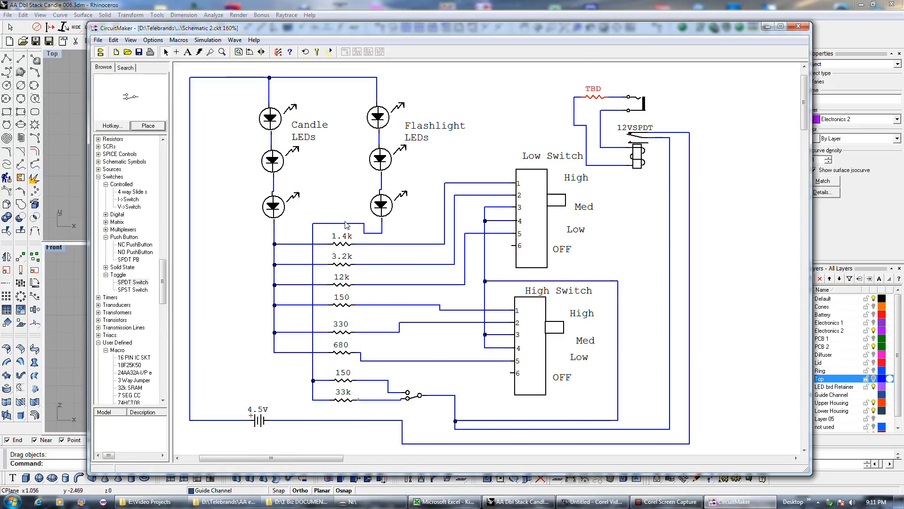
{"action": "left_click", "coordinate": [322, 223]}
{"action": "left_click", "coordinate": [274, 230]}
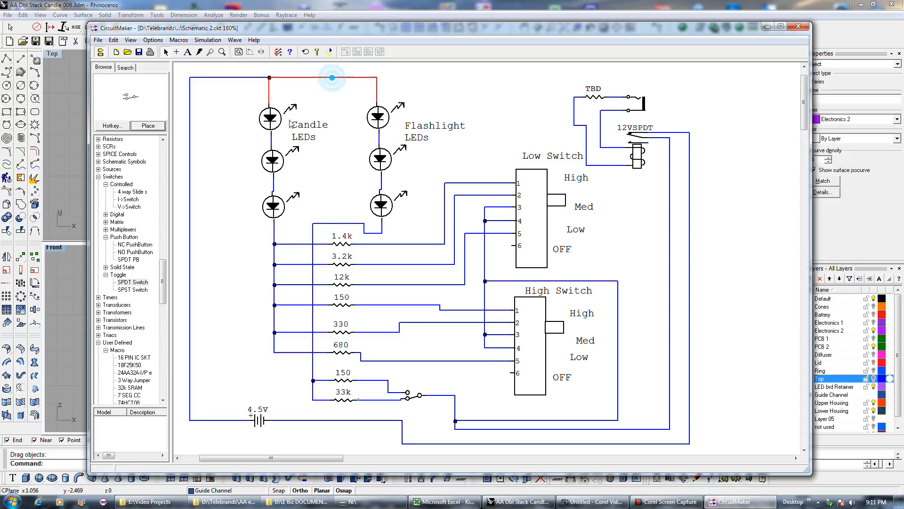
{"action": "left_click", "coordinate": [256, 76]}
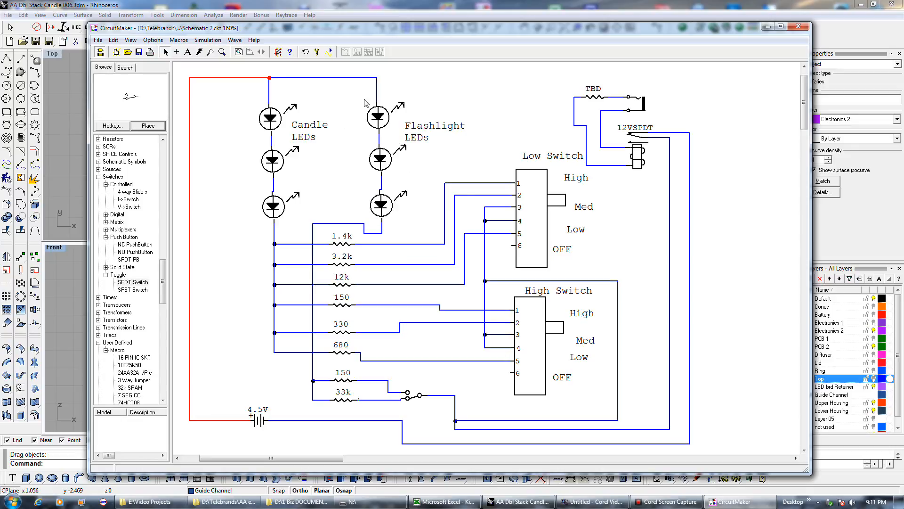
Switch back to Rhino and move the orange block diagonally in the Top view so it overlaps the leftmost component.
{"action": "left_click", "coordinate": [365, 15]}
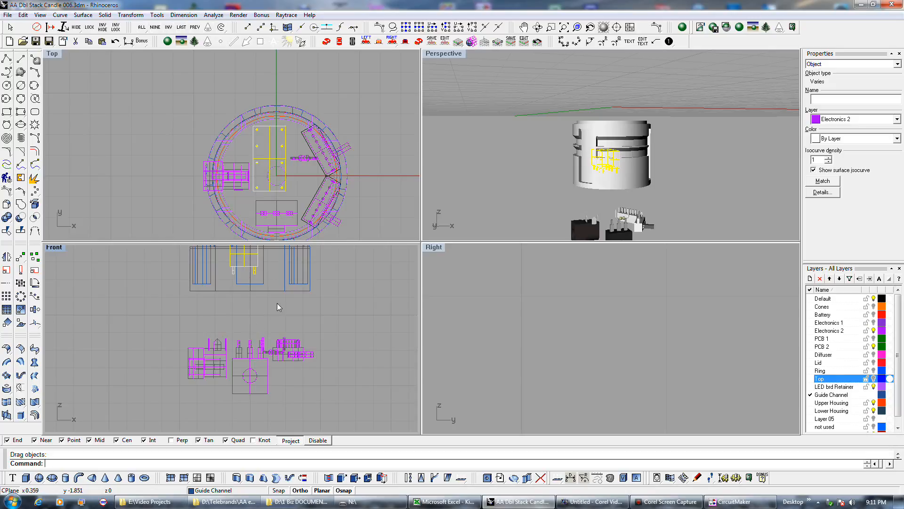
{"action": "right_click_drag", "start_coordinate": [272, 259], "coordinate": [280, 334]}
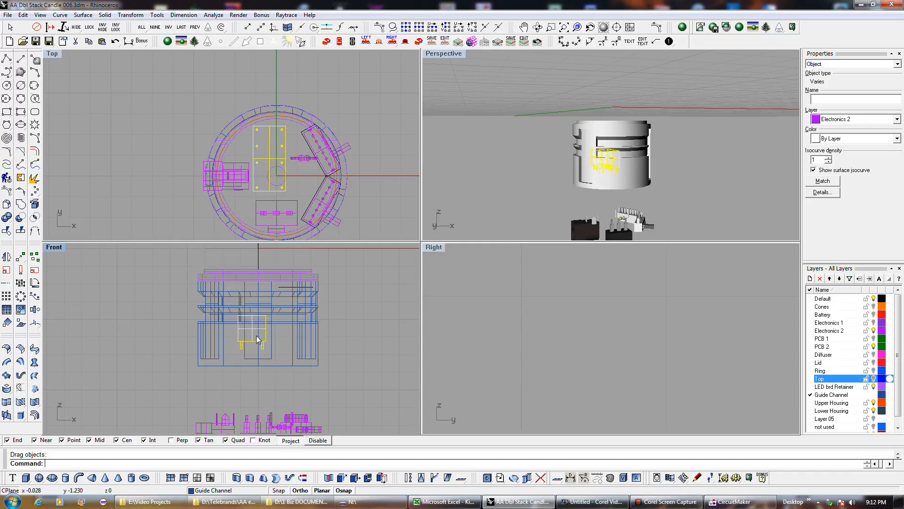
{"action": "left_click", "coordinate": [263, 165]}
{"action": "left_click_drag", "start_coordinate": [262, 166], "coordinate": [241, 188]}
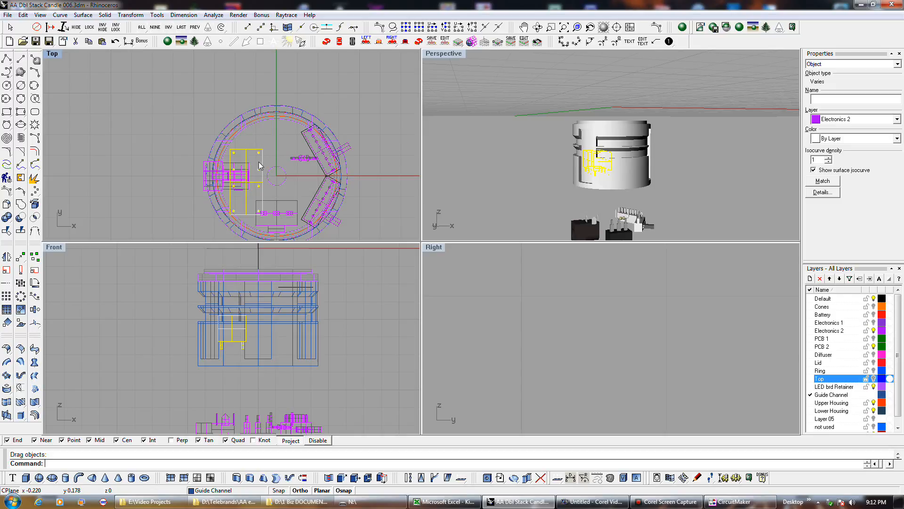
Move the block to the middle of the housing in the Top view and hide the LED brd Retainer layer.
{"action": "left_click_drag", "start_coordinate": [261, 168], "coordinate": [286, 140]}
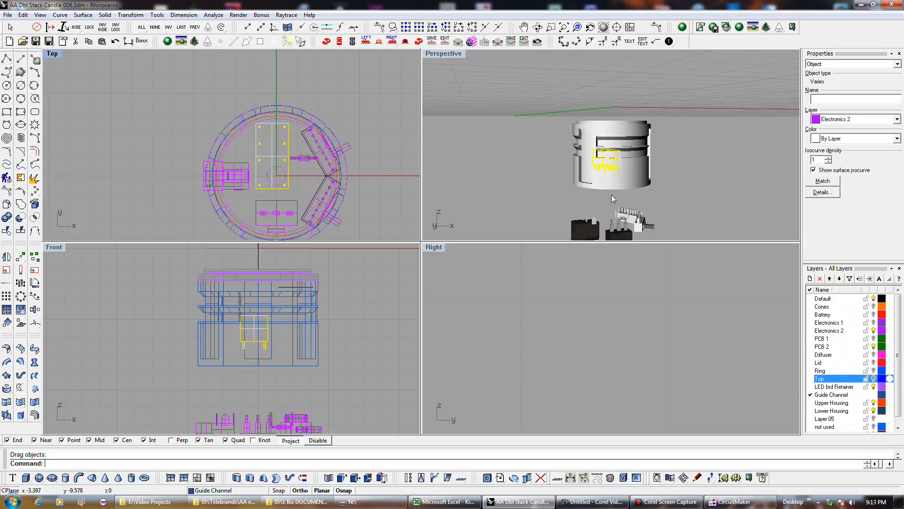
{"action": "left_click", "coordinate": [640, 179]}
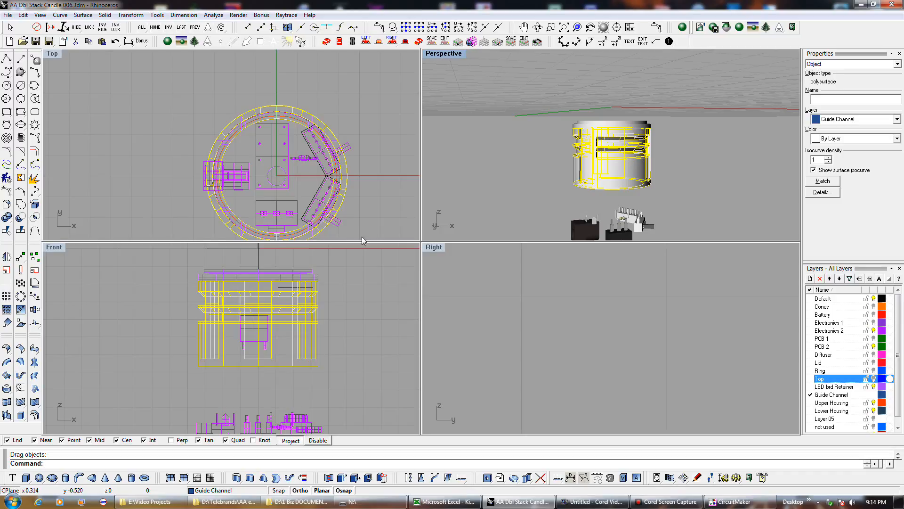
{"action": "left_click", "coordinate": [874, 387]}
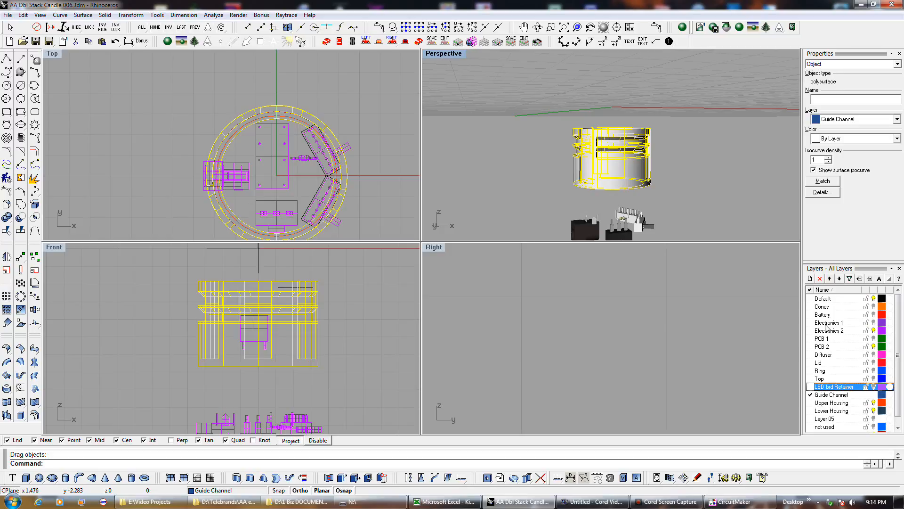
Reassign the block to the Default layer and hide the Electronics 2 layer.
{"action": "left_click", "coordinate": [873, 331]}
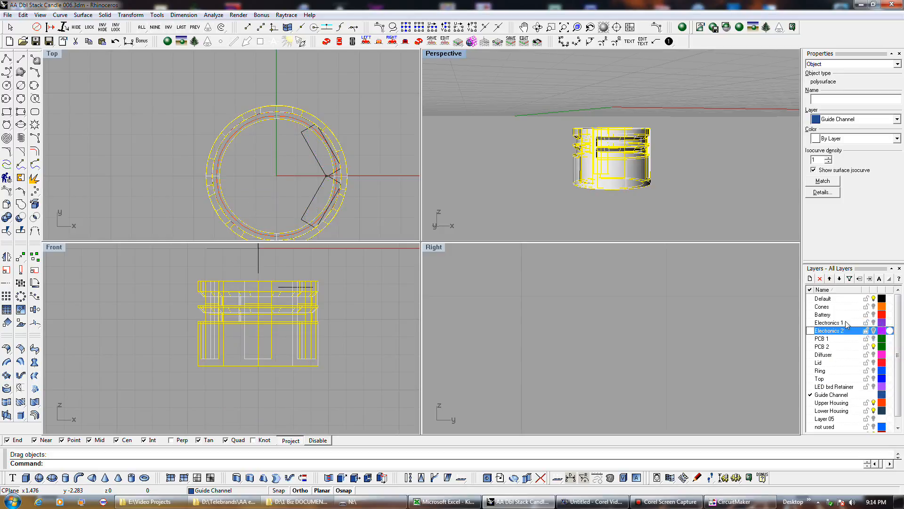
{"action": "left_click", "coordinate": [874, 330]}
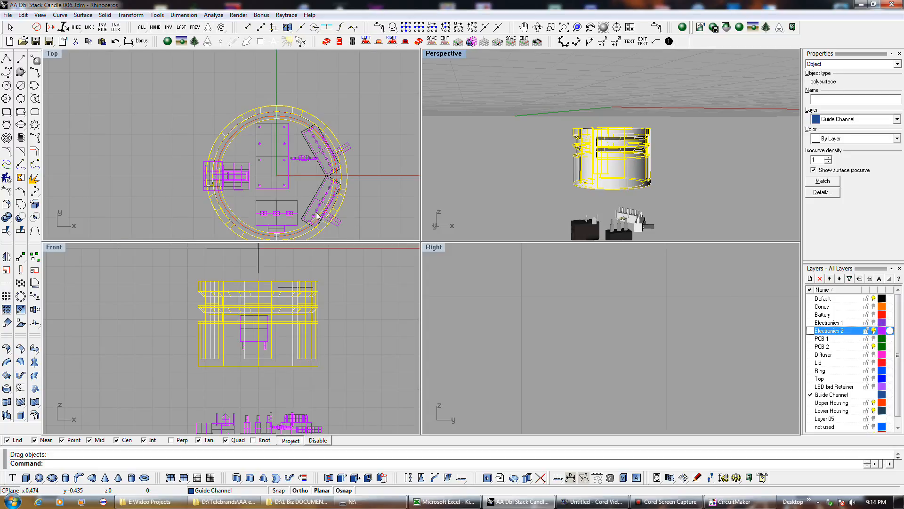
{"action": "left_click", "coordinate": [286, 182]}
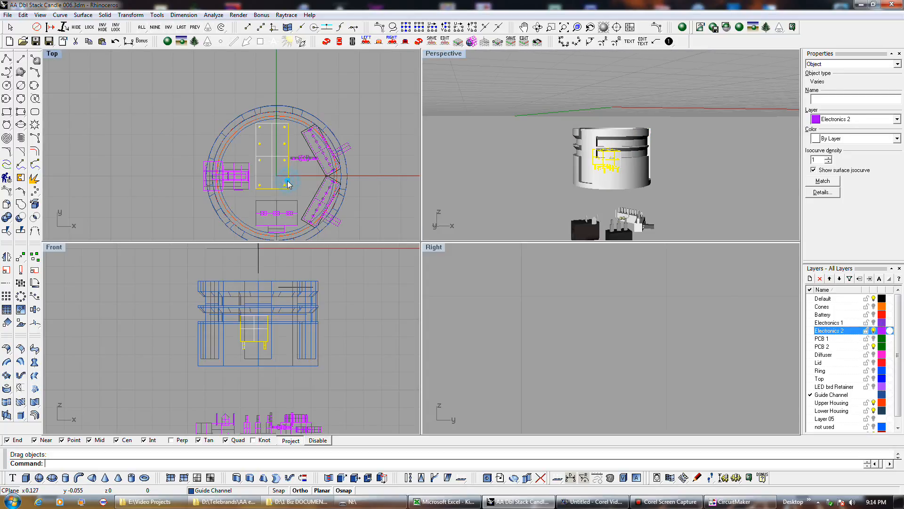
{"action": "left_click", "coordinate": [840, 300]}
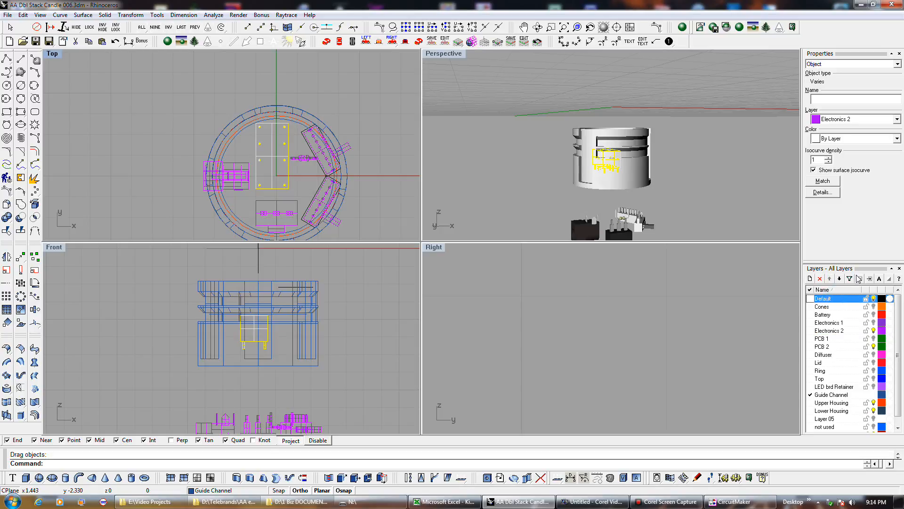
{"action": "left_click", "coordinate": [875, 331]}
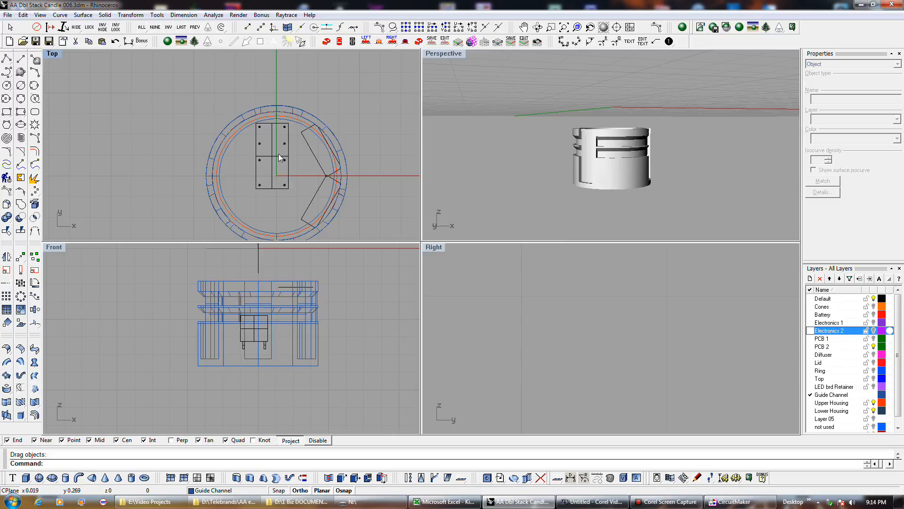
Move the block diagonally in the Top view toward the guide channel wall opposite the angled switch outlines, and examine its clearance to the wall.
{"action": "left_click_drag", "start_coordinate": [279, 154], "coordinate": [257, 178]}
{"action": "left_click", "coordinate": [218, 194]}
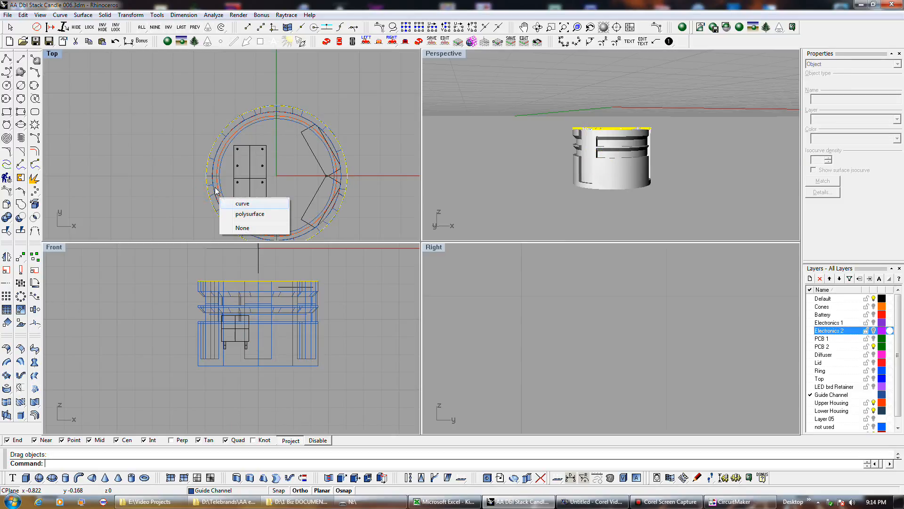
{"action": "left_click", "coordinate": [242, 214]}
{"action": "scroll", "coordinate": [234, 188], "scroll_direction": "up", "scroll_amount": 5}
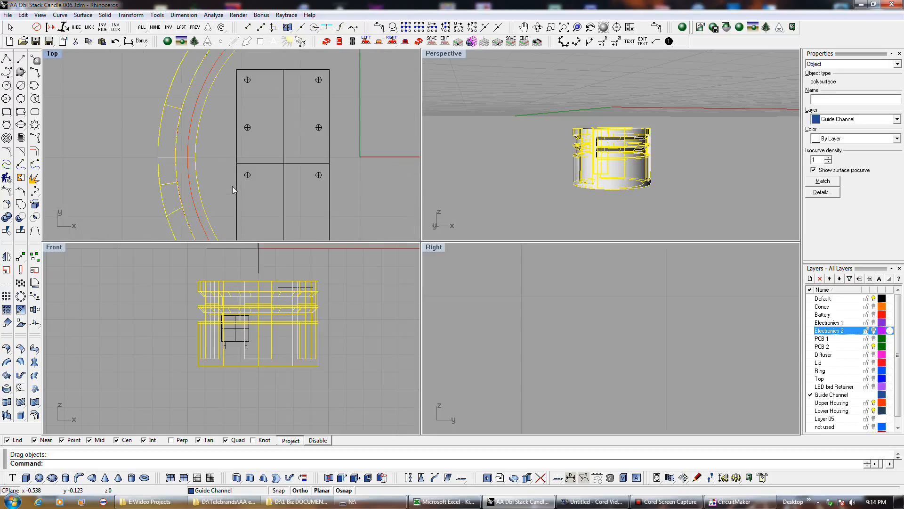
{"action": "scroll", "coordinate": [233, 186], "scroll_direction": "down", "scroll_amount": 2}
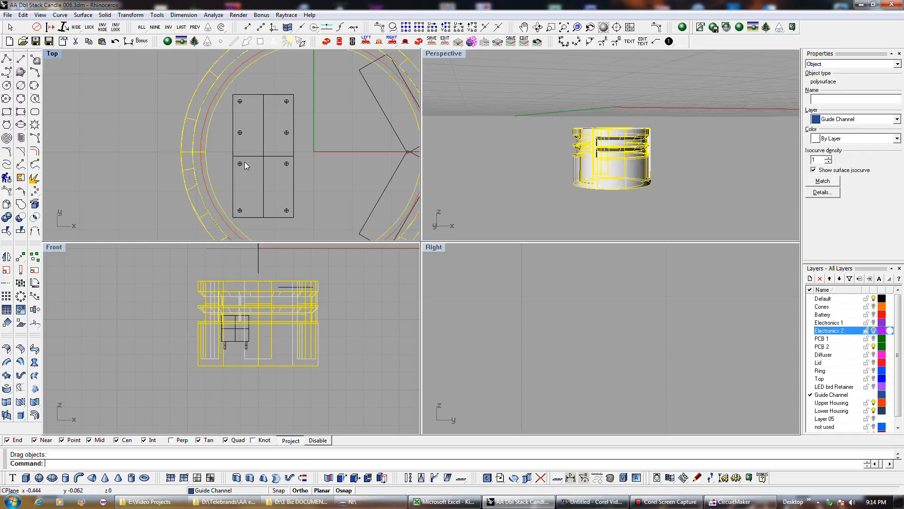
{"action": "scroll", "coordinate": [222, 166], "scroll_direction": "up", "scroll_amount": 2}
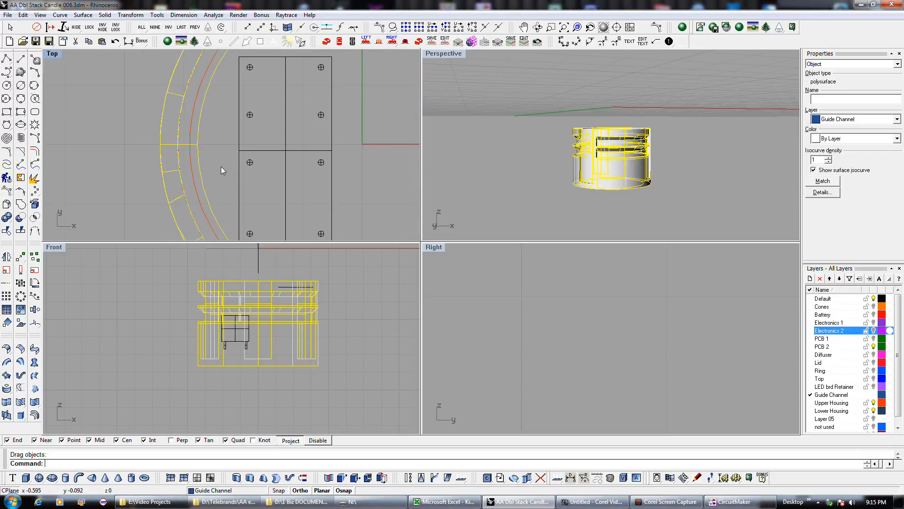
{"action": "scroll", "coordinate": [238, 161], "scroll_direction": "down", "scroll_amount": 1}
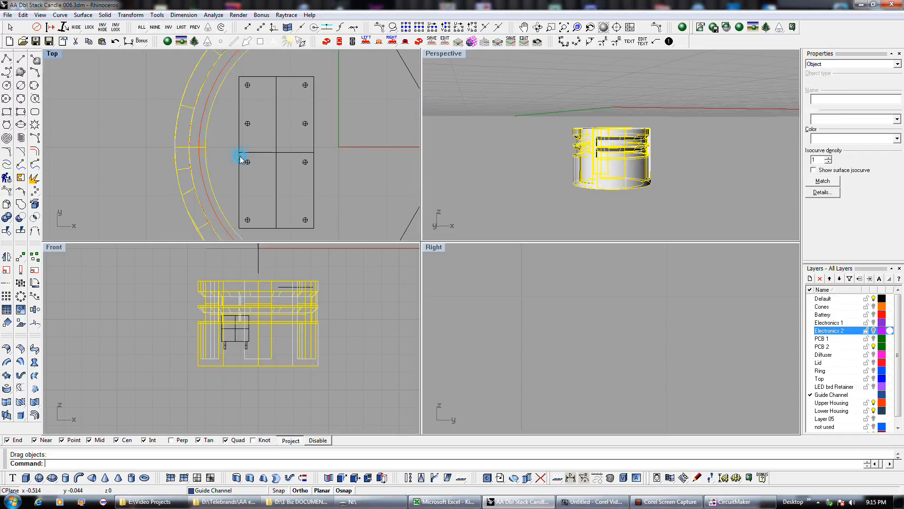
Move the block by its outer edge in the Top view so its dividing line aligns with the X axis.
{"action": "left_click", "coordinate": [239, 157]}
{"action": "left_click", "coordinate": [21, 257]}
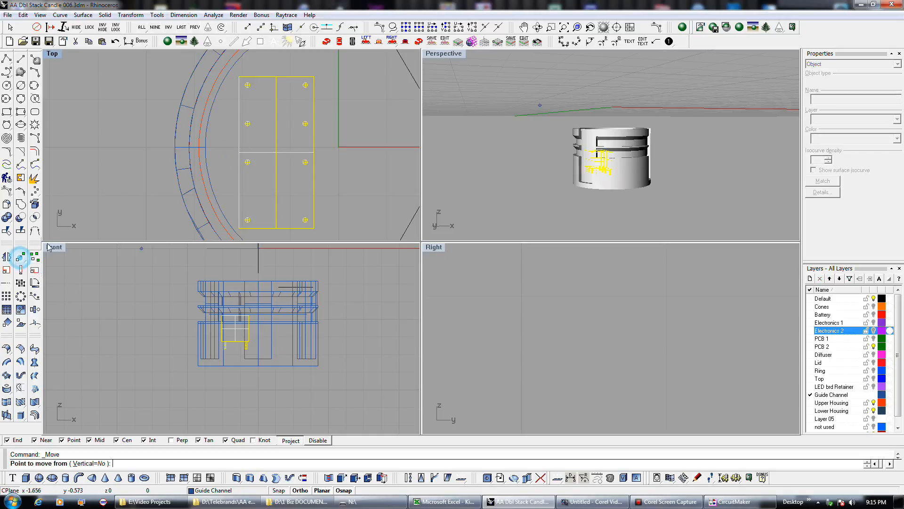
{"action": "left_click", "coordinate": [239, 152]}
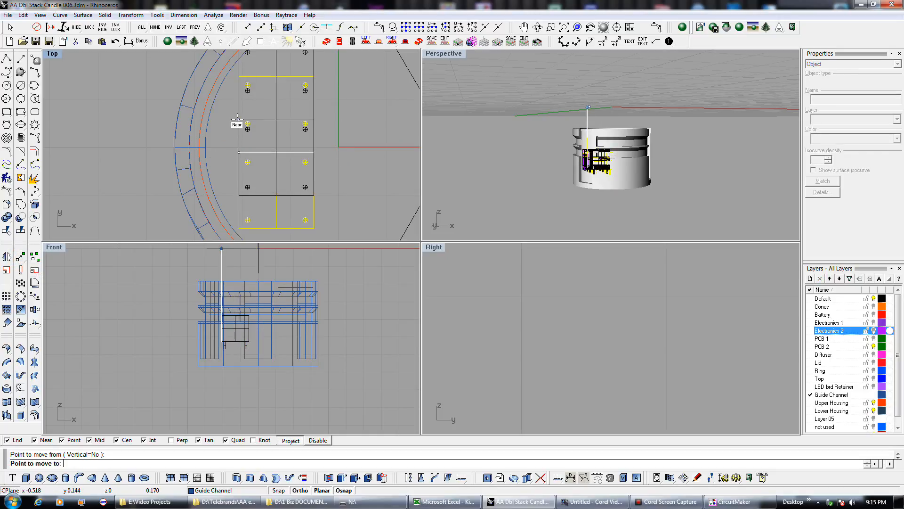
{"action": "left_click", "coordinate": [207, 147]}
{"action": "scroll", "coordinate": [207, 147], "scroll_direction": "down", "scroll_amount": 3}
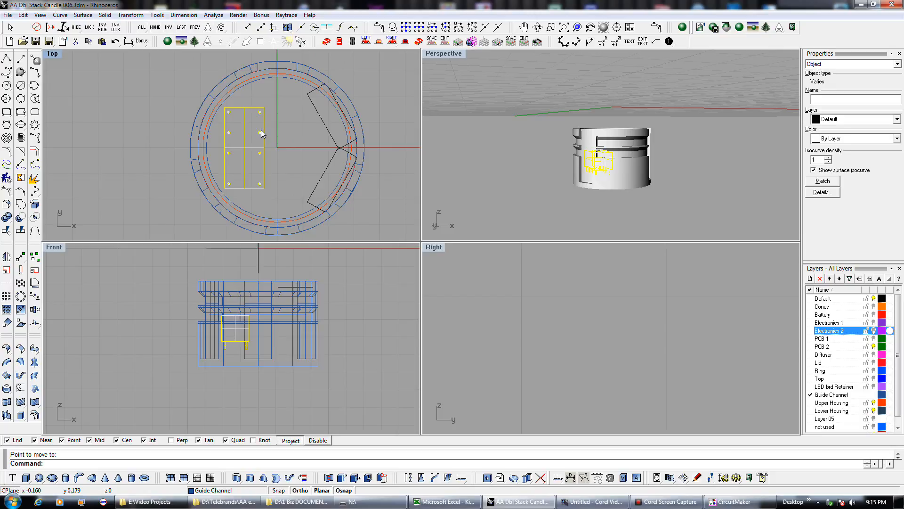
{"action": "left_click", "coordinate": [35, 282]}
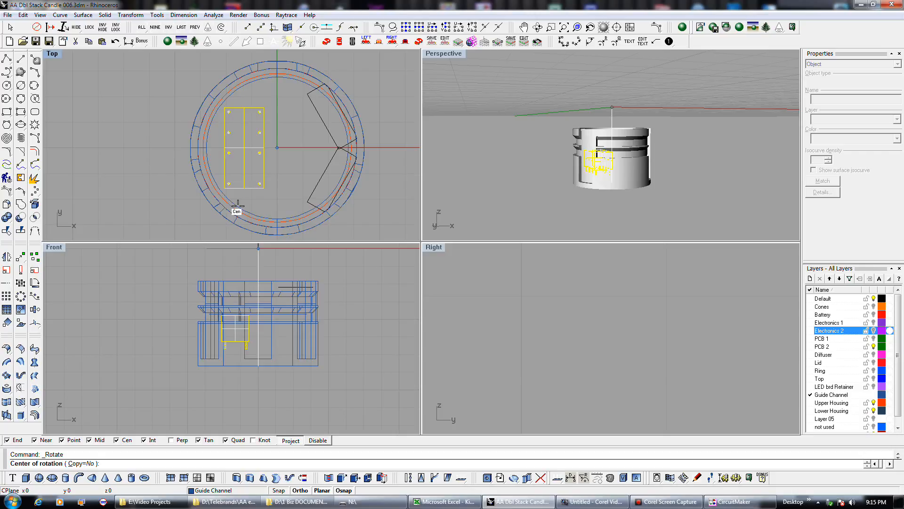
{"action": "right_click", "coordinate": [240, 389]}
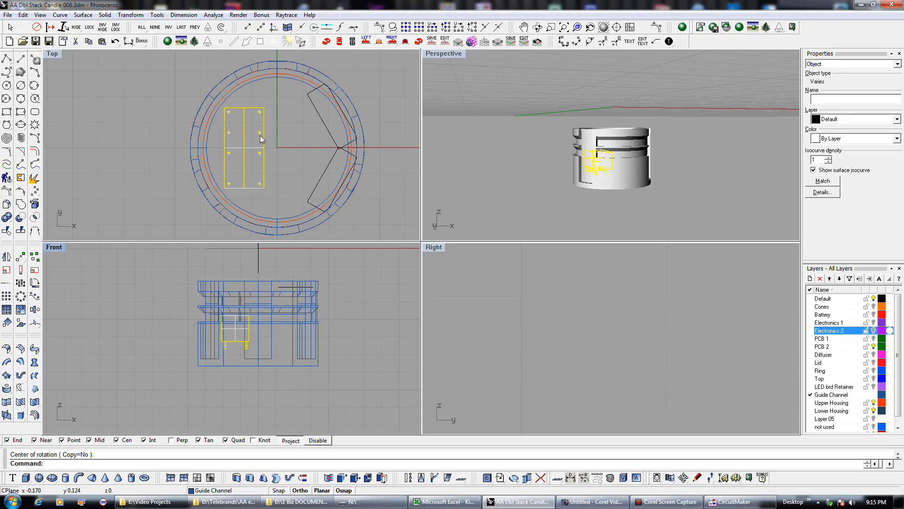
{"action": "scroll", "coordinate": [230, 114], "scroll_direction": "up", "scroll_amount": 3}
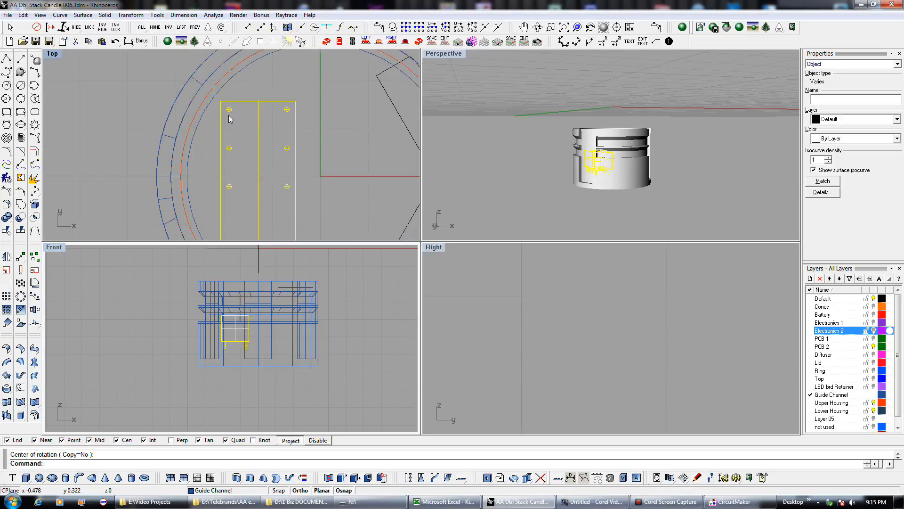
{"action": "scroll", "coordinate": [230, 111], "scroll_direction": "up", "scroll_amount": 2}
{"action": "left_click", "coordinate": [10, 60]}
{"action": "left_click", "coordinate": [214, 98]}
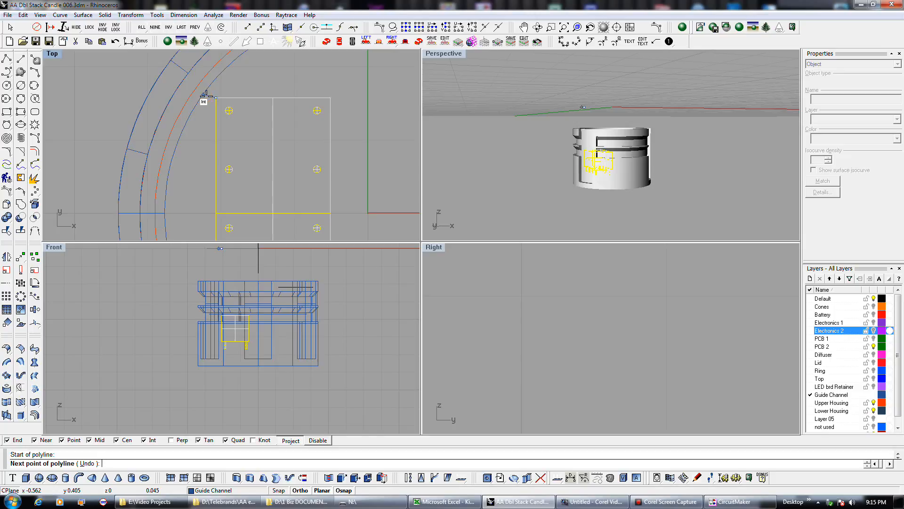
{"action": "key", "text": "Escape"}
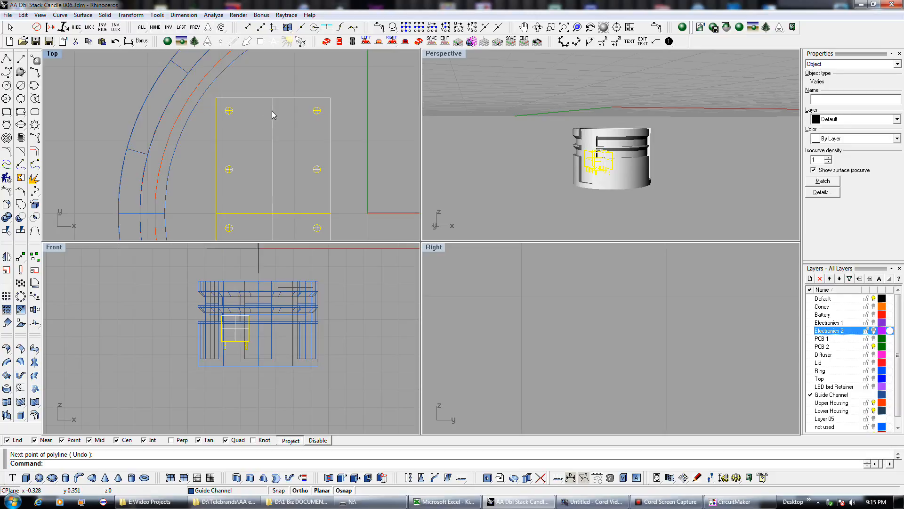
Shift the block slightly along X in the Top view so its outer corners sit close to the guide channel's inner wall.
{"action": "left_click_drag", "start_coordinate": [273, 112], "coordinate": [264, 110]}
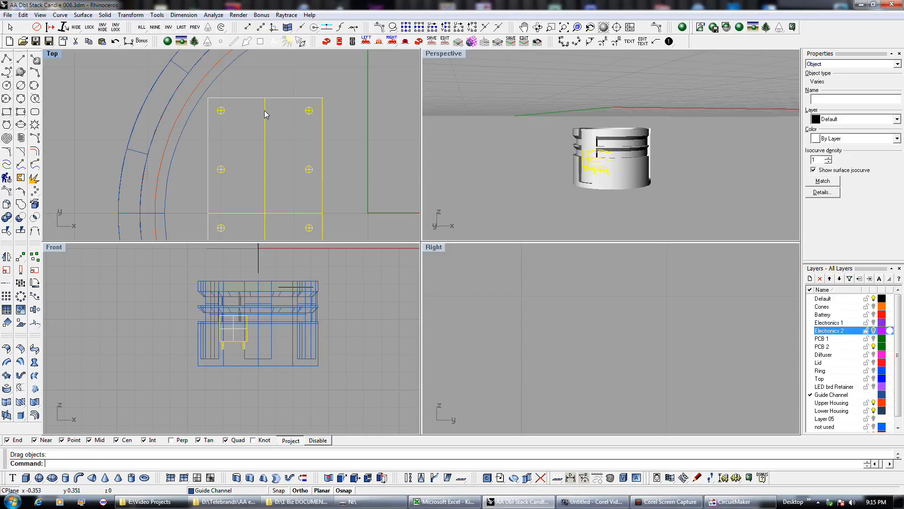
{"action": "scroll", "coordinate": [231, 101], "scroll_direction": "down", "scroll_amount": 4}
{"action": "scroll", "coordinate": [232, 101], "scroll_direction": "down", "scroll_amount": 2}
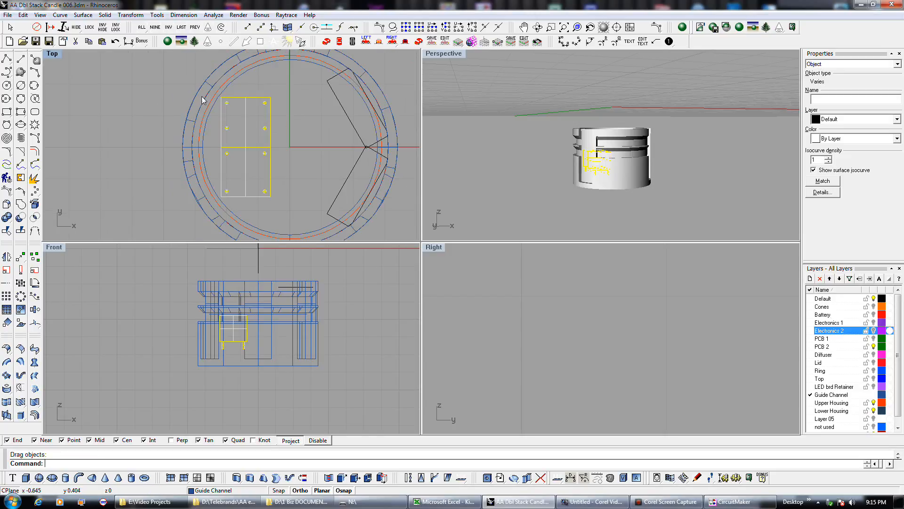
{"action": "left_click", "coordinate": [22, 58]}
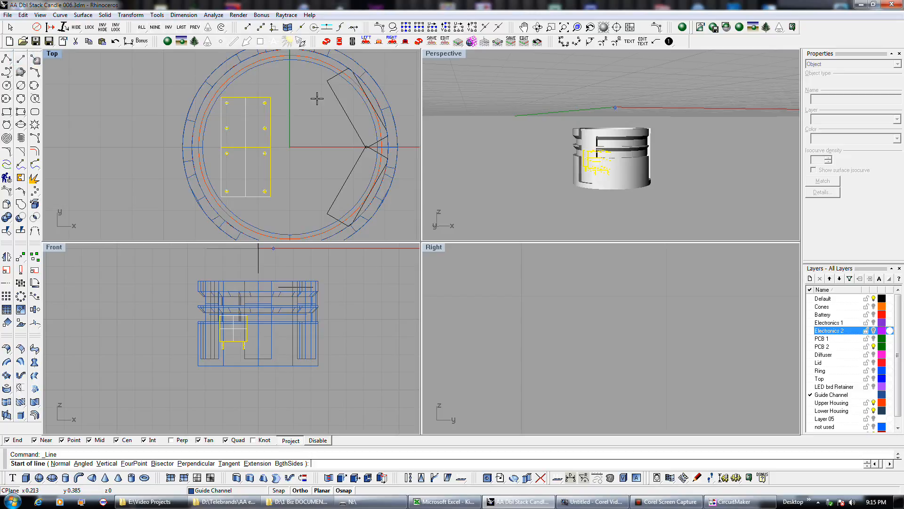
{"action": "left_click", "coordinate": [7, 59]}
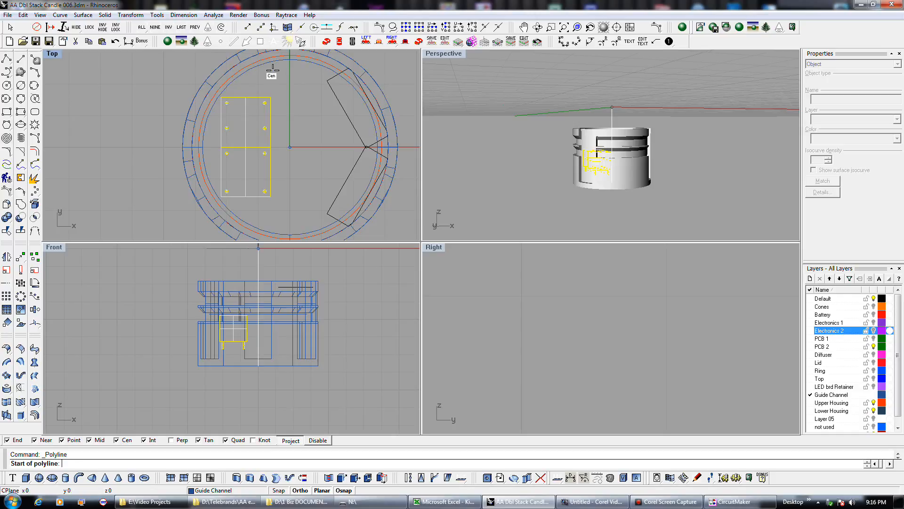
{"action": "left_click", "coordinate": [270, 97]}
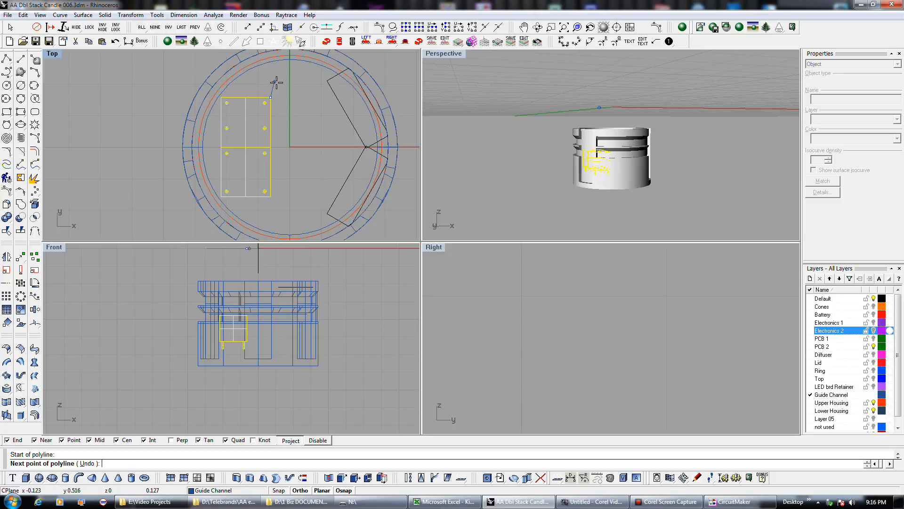
{"action": "right_click_drag", "start_coordinate": [270, 80], "coordinate": [248, 151]}
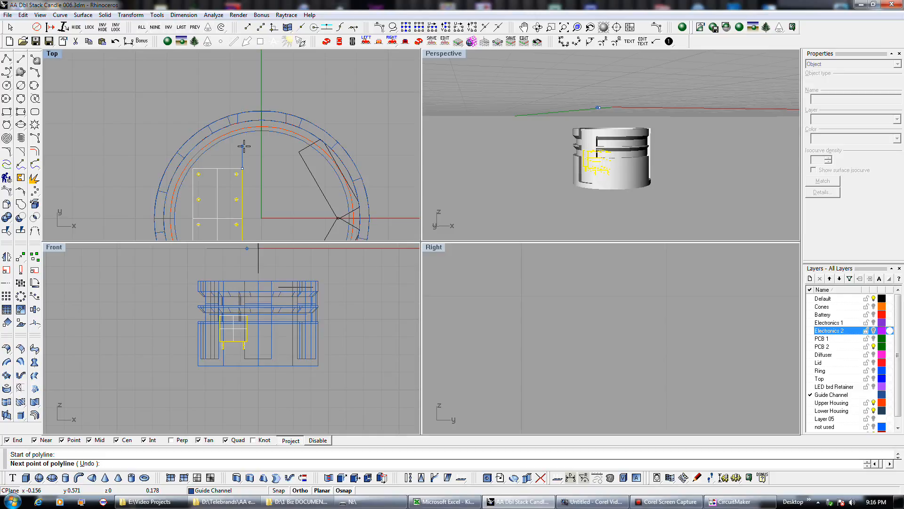
{"action": "right_click", "coordinate": [244, 146]}
Start a polyline in the Top view at a point offset 0.02 in X from the block's upper inner corner.
{"action": "right_click", "coordinate": [244, 146]}
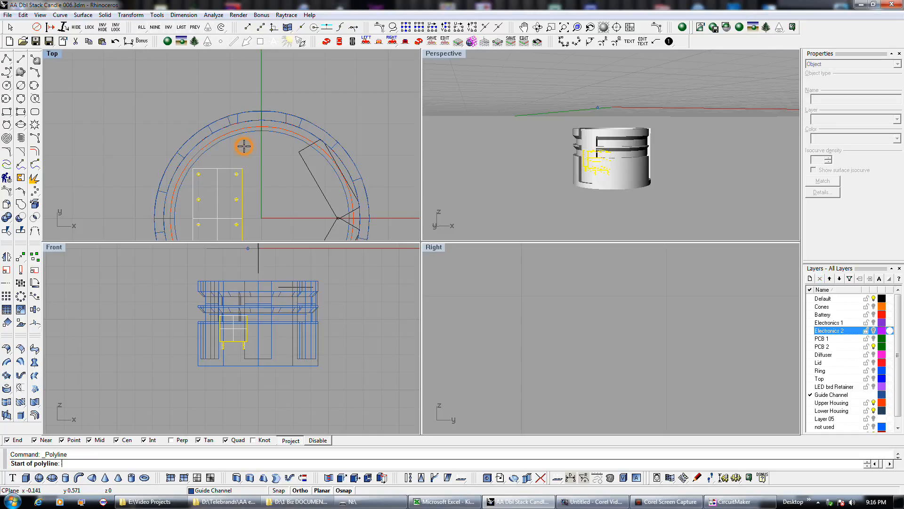
{"action": "left_click", "coordinate": [248, 28]}
{"action": "left_click", "coordinate": [243, 165]}
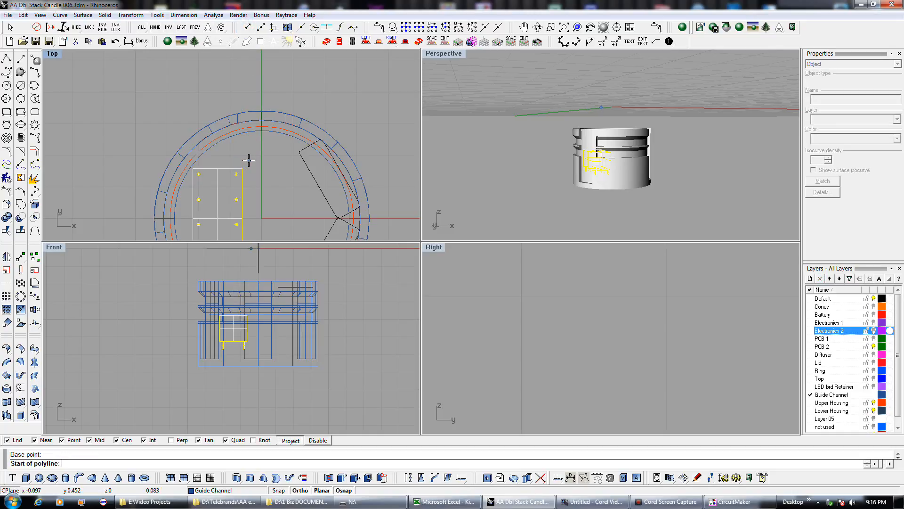
{"action": "type", "text": ".02"}
{"action": "key", "text": "Return"}
{"action": "scroll", "coordinate": [279, 170], "scroll_direction": "up", "scroll_amount": 3}
{"action": "scroll", "coordinate": [279, 171], "scroll_direction": "up", "scroll_amount": 1}
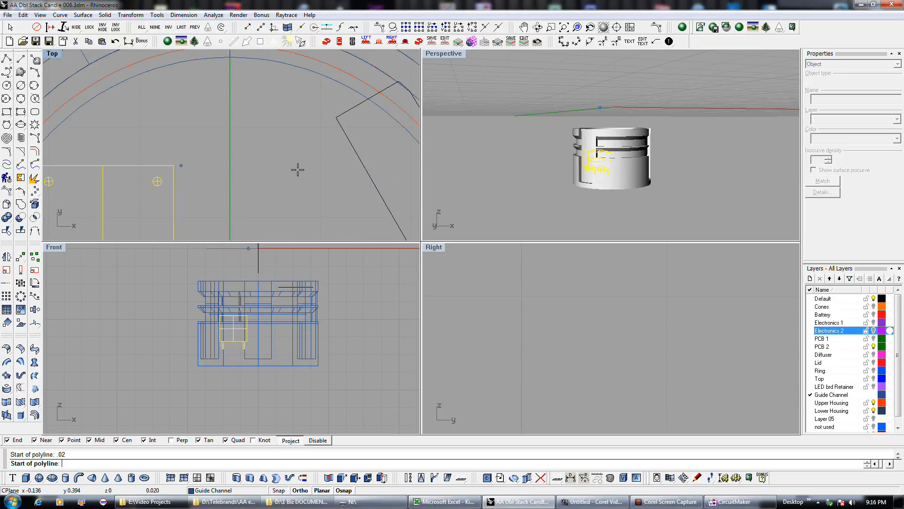
{"action": "left_click", "coordinate": [299, 171]}
Extend the polyline straight up to the orange circle in the housing wall, and add a 0.068 horizontal segment toward the centre line.
{"action": "right_click_drag", "start_coordinate": [176, 113], "coordinate": [177, 168]}
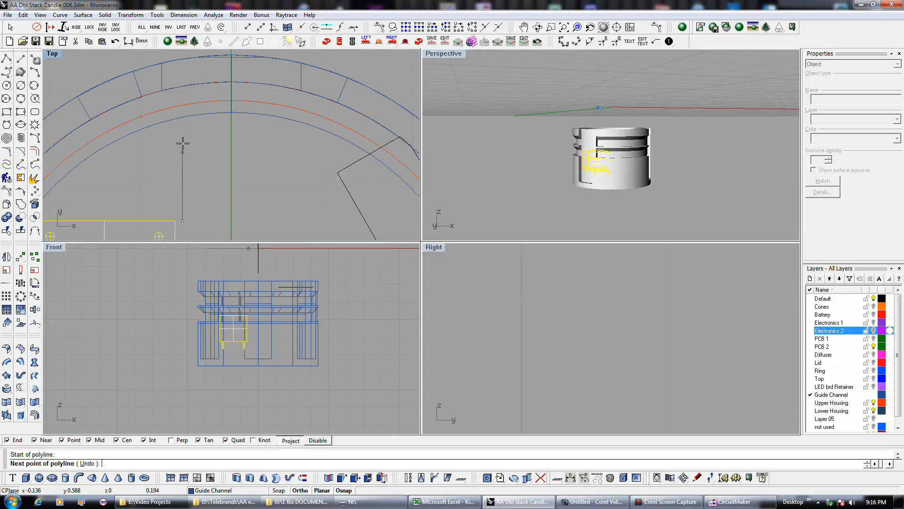
{"action": "left_click", "coordinate": [184, 103]}
{"action": "type", "text": ".06"}
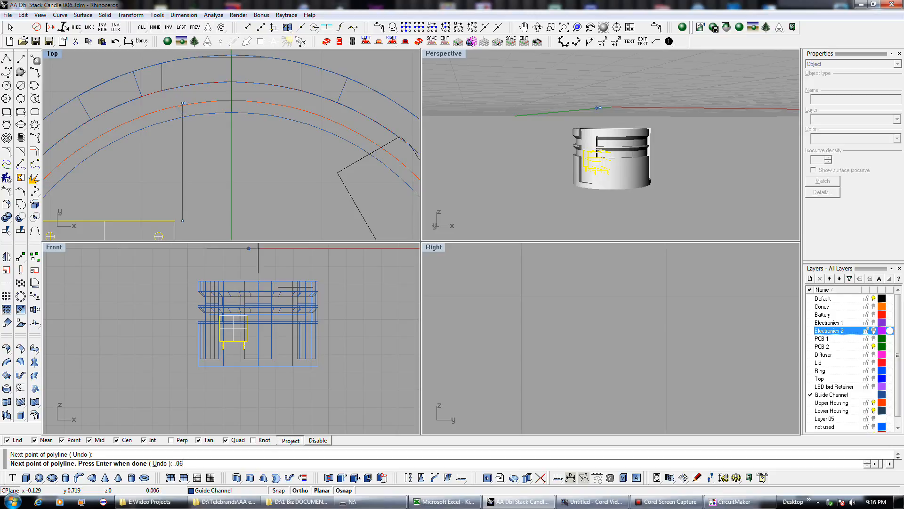
{"action": "type", "text": "8"}
{"action": "key", "text": "Return"}
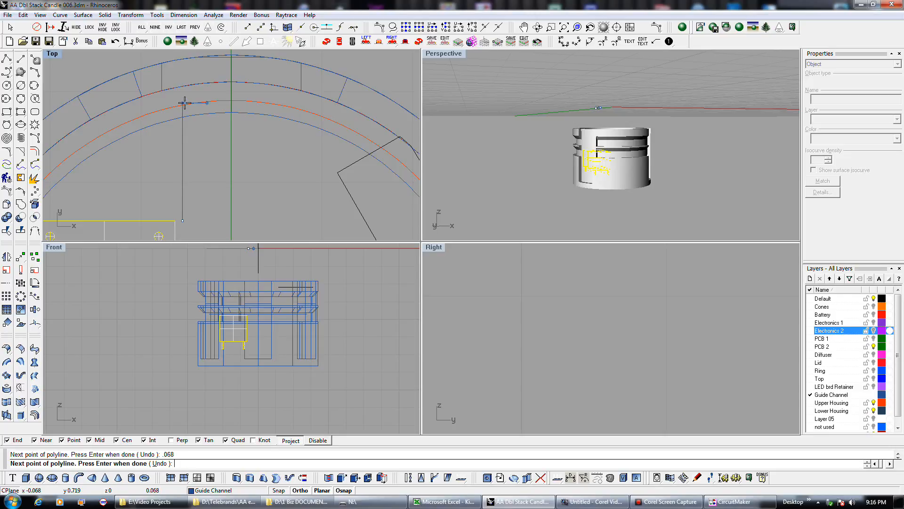
{"action": "left_click", "coordinate": [210, 184]}
Run the polyline straight down to the orange circle on the housing's opposite side, then across and back up to close the narrow profile.
{"action": "scroll", "coordinate": [210, 184], "scroll_direction": "down", "scroll_amount": 3}
{"action": "right_click_drag", "start_coordinate": [210, 184], "coordinate": [217, 82]}
{"action": "right_click_drag", "start_coordinate": [228, 198], "coordinate": [228, 83]}
{"action": "scroll", "coordinate": [219, 203], "scroll_direction": "up", "scroll_amount": 3}
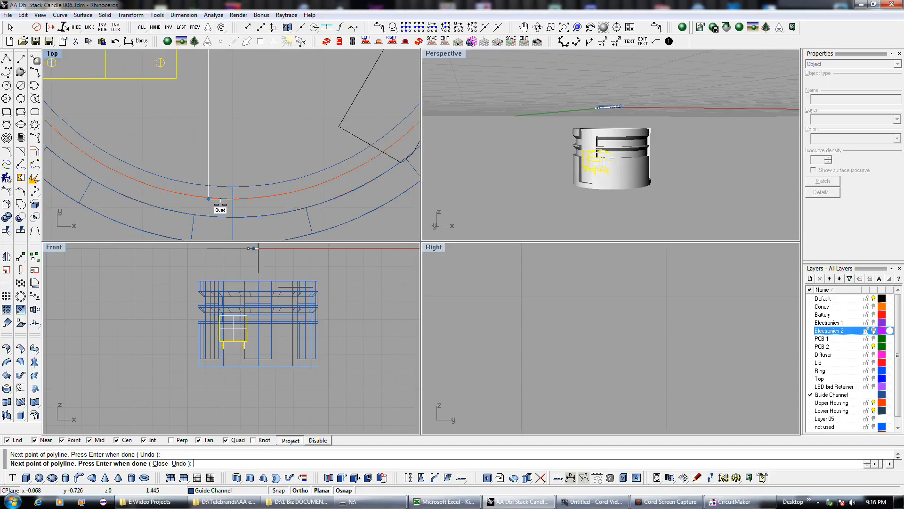
{"action": "left_click", "coordinate": [220, 203]}
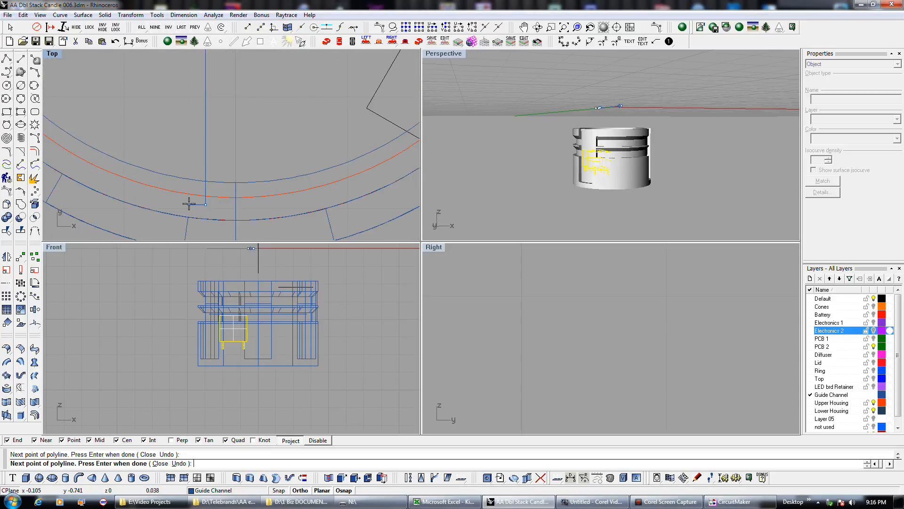
{"action": "scroll", "coordinate": [189, 203], "scroll_direction": "down", "scroll_amount": 3}
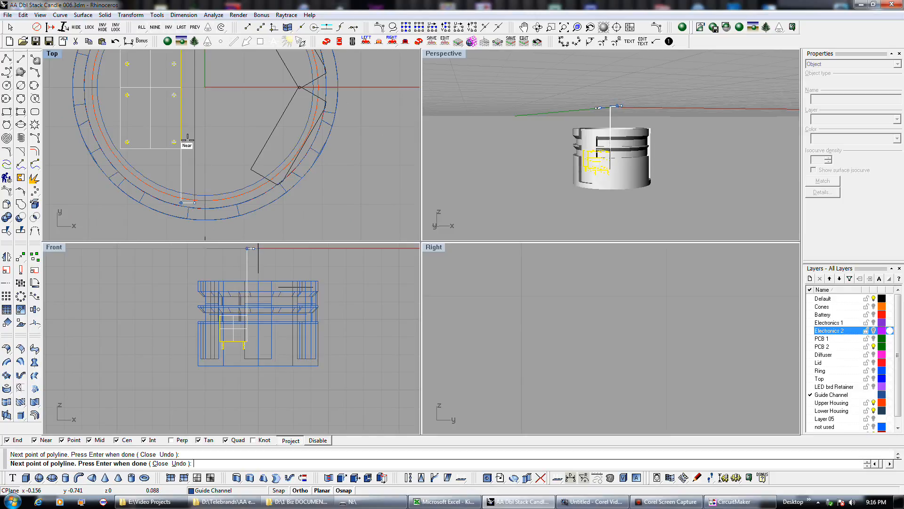
{"action": "right_click_drag", "start_coordinate": [184, 98], "coordinate": [186, 182]}
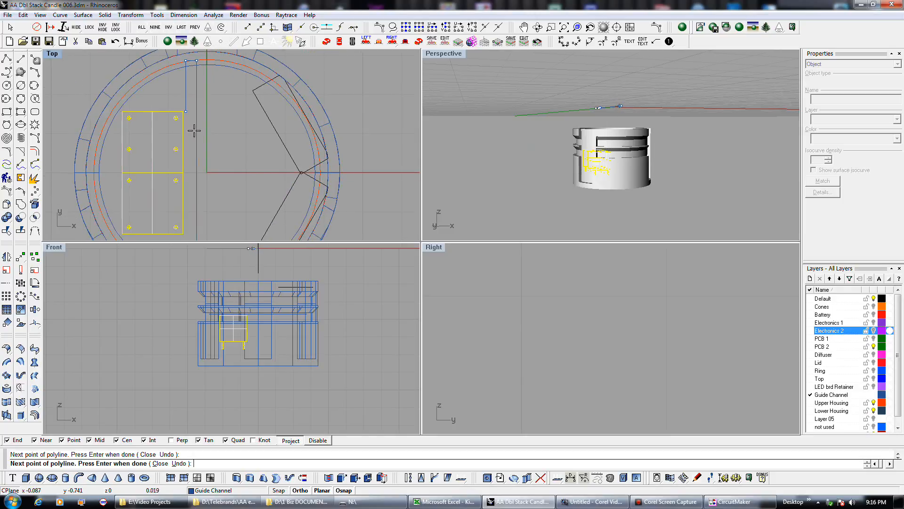
{"action": "left_click", "coordinate": [188, 113]}
{"action": "left_click", "coordinate": [196, 115]}
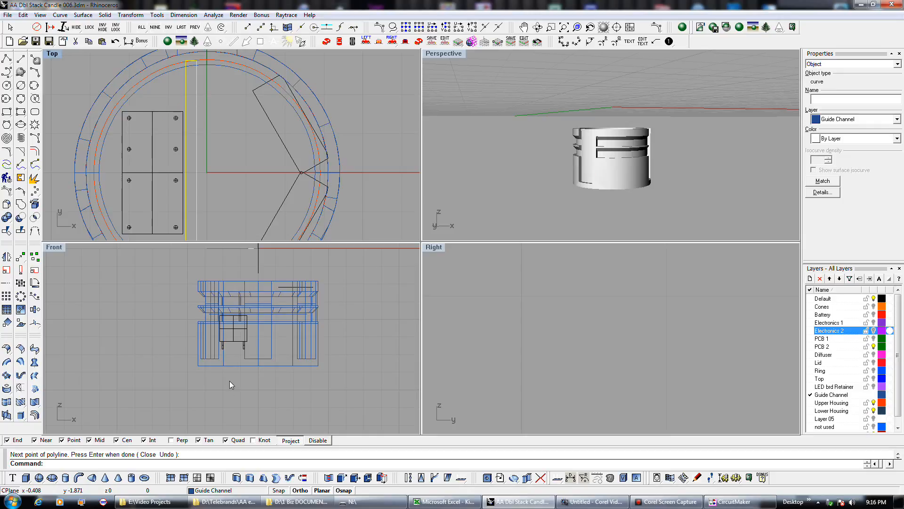
Lower the closed profile into the housing in the Front view and extrude it as a capped solid down to the housing's bottom edge.
{"action": "scroll", "coordinate": [237, 340], "scroll_direction": "up", "scroll_amount": 4}
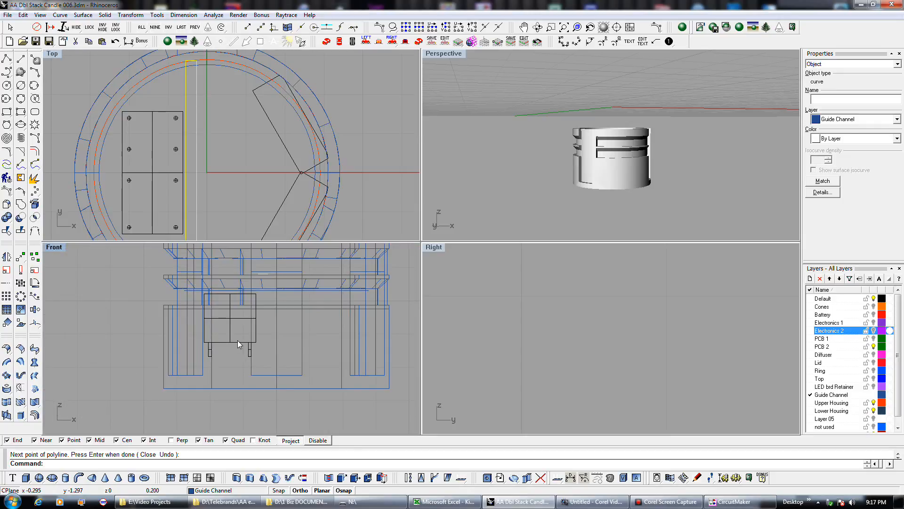
{"action": "scroll", "coordinate": [237, 340], "scroll_direction": "down", "scroll_amount": 3}
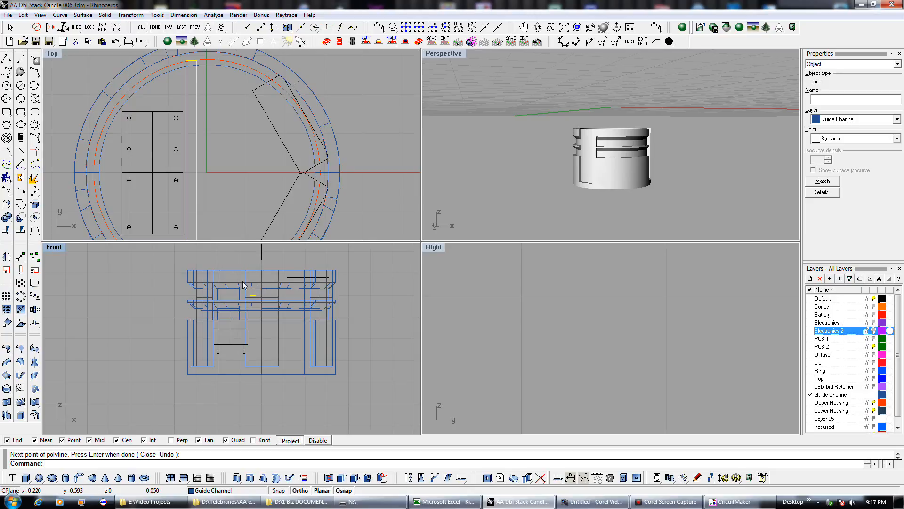
{"action": "left_click", "coordinate": [251, 476]}
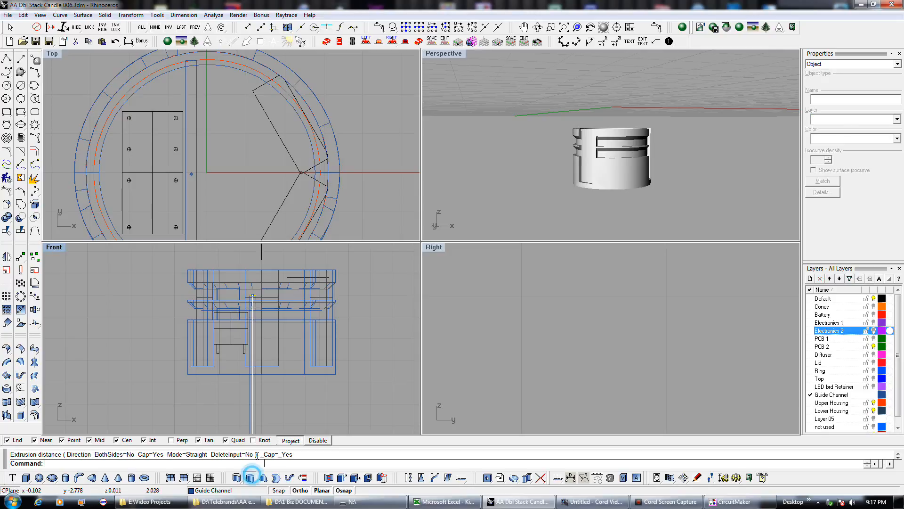
{"action": "scroll", "coordinate": [264, 379], "scroll_direction": "up", "scroll_amount": 5}
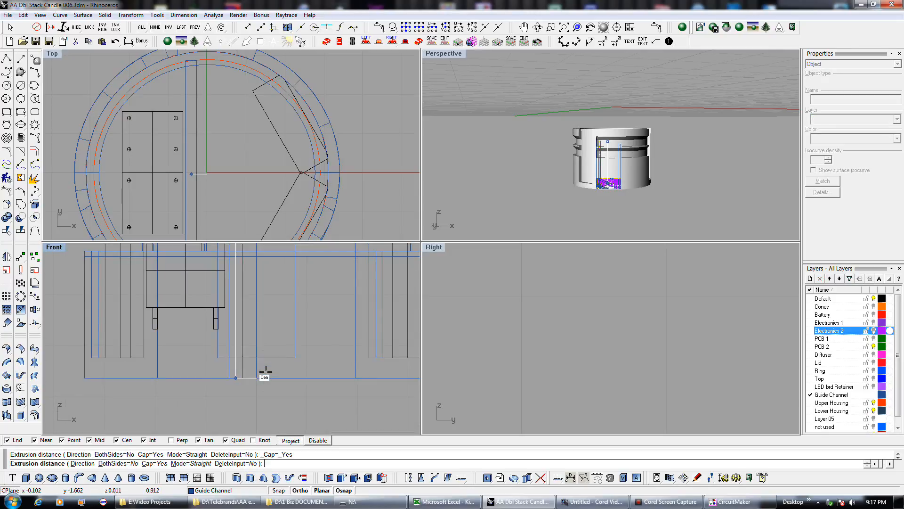
{"action": "left_click", "coordinate": [86, 377]}
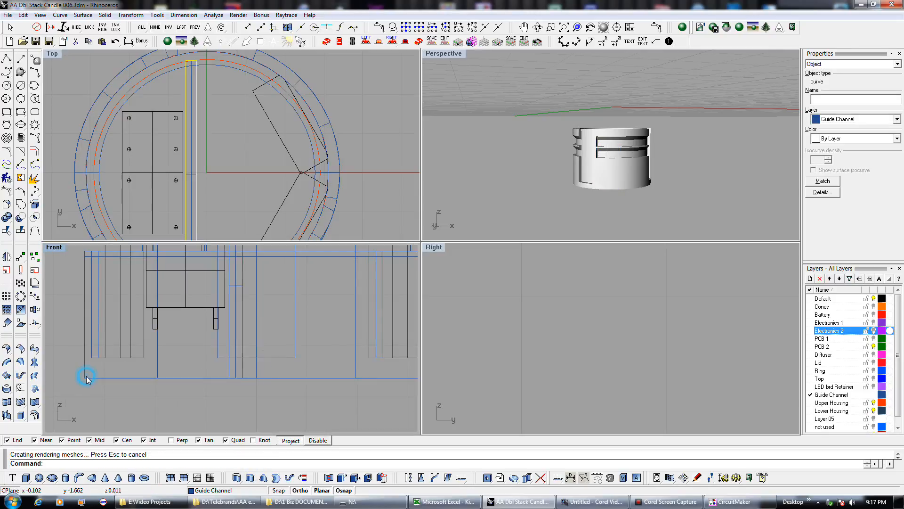
Save an incremental version of the model as AA Dbl Stack Candle 007.3dm.
{"action": "left_click", "coordinate": [239, 366]}
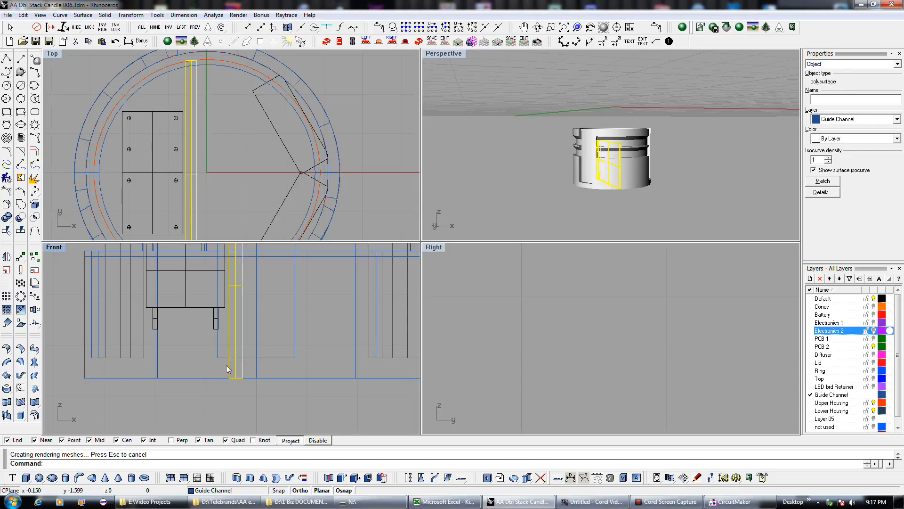
{"action": "scroll", "coordinate": [248, 161], "scroll_direction": "down", "scroll_amount": 3}
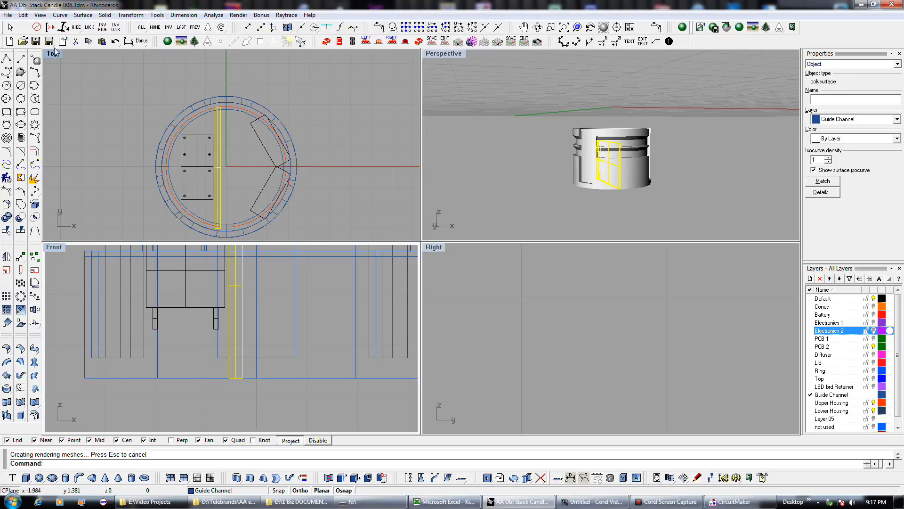
{"action": "left_click", "coordinate": [36, 42]}
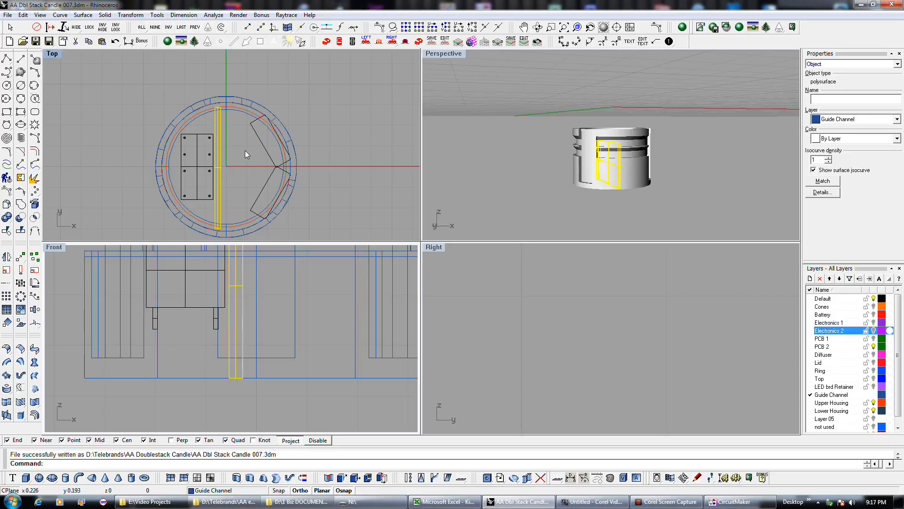
Boolean-union the extruded divider wall with the guide channel housing and inspect the joined part from above in the Perspective view.
{"action": "left_click", "coordinate": [226, 105], "text": "shift"}
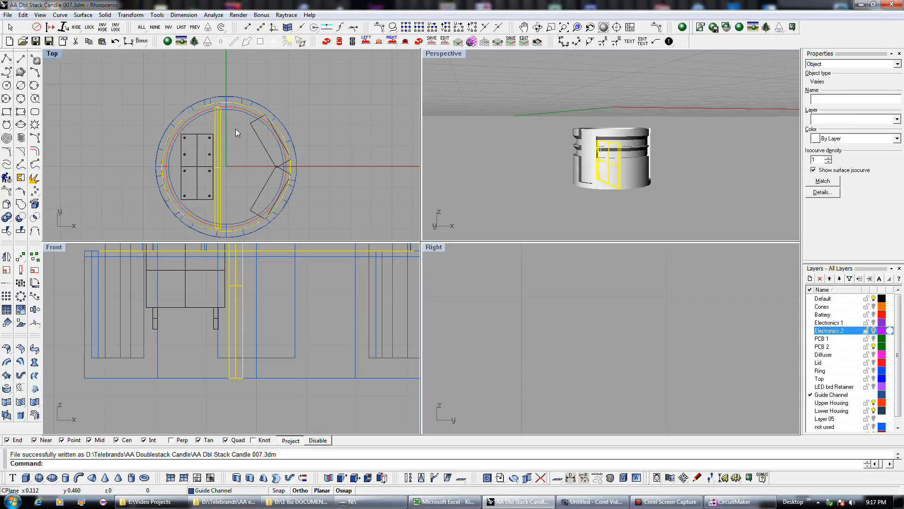
{"action": "left_click", "coordinate": [237, 126]}
{"action": "left_click", "coordinate": [219, 115]}
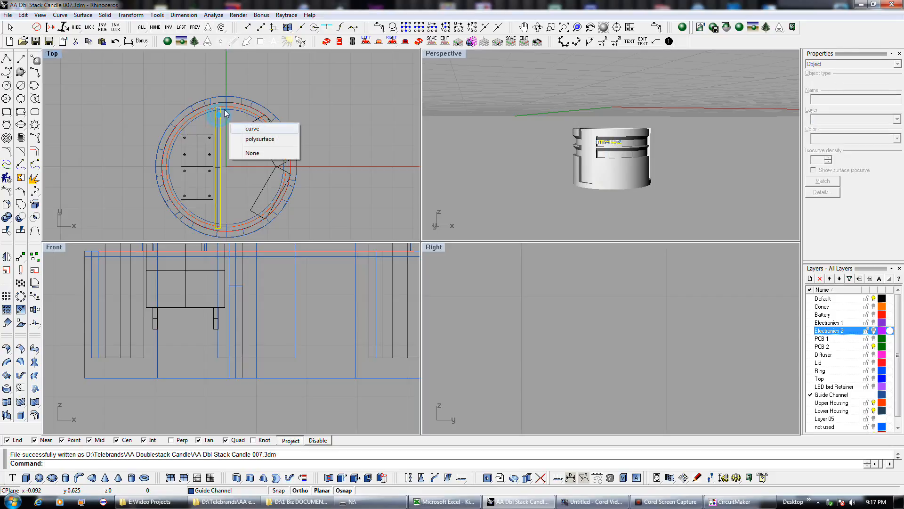
{"action": "left_click", "coordinate": [250, 139]}
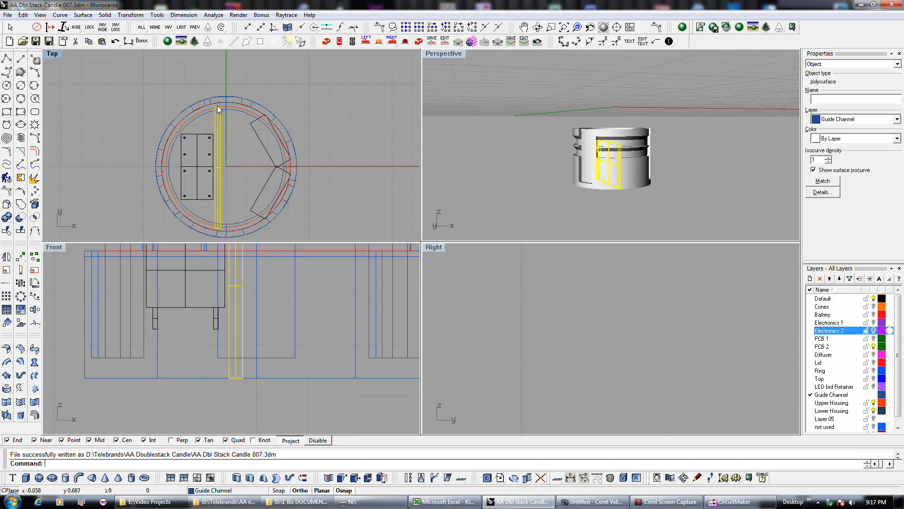
{"action": "scroll", "coordinate": [227, 122], "scroll_direction": "up", "scroll_amount": 3}
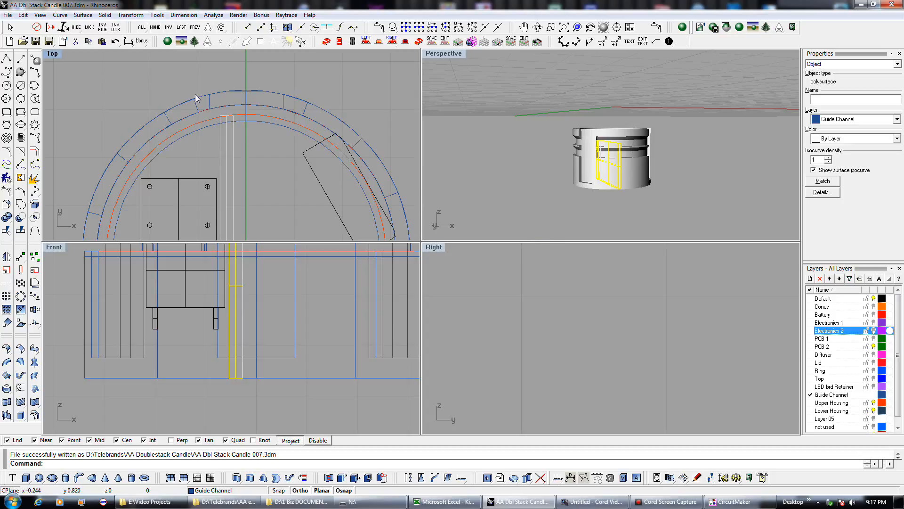
{"action": "left_click", "coordinate": [211, 105], "text": "shift"}
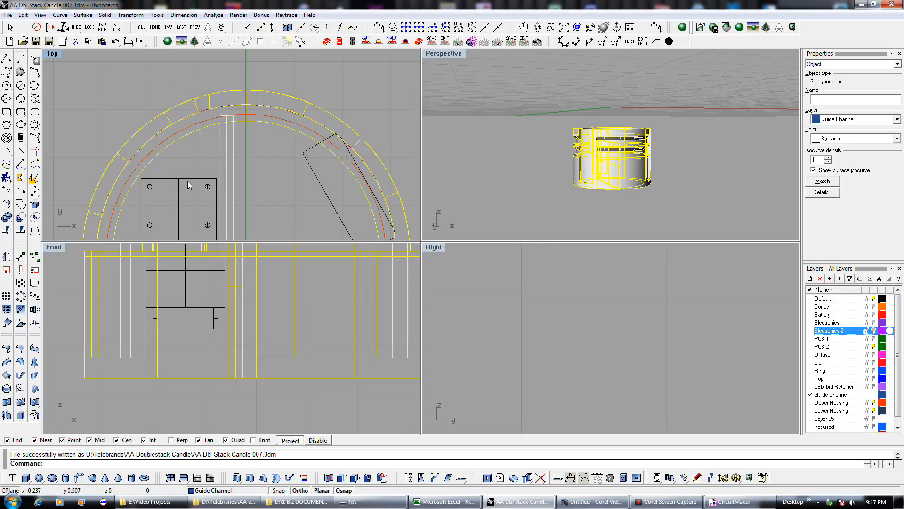
{"action": "left_click", "coordinate": [7, 217]}
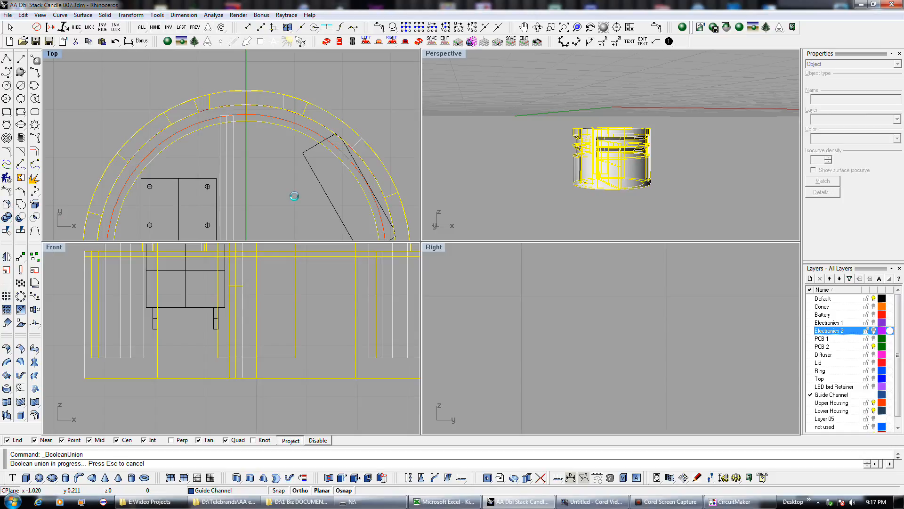
{"action": "left_click", "coordinate": [228, 135]}
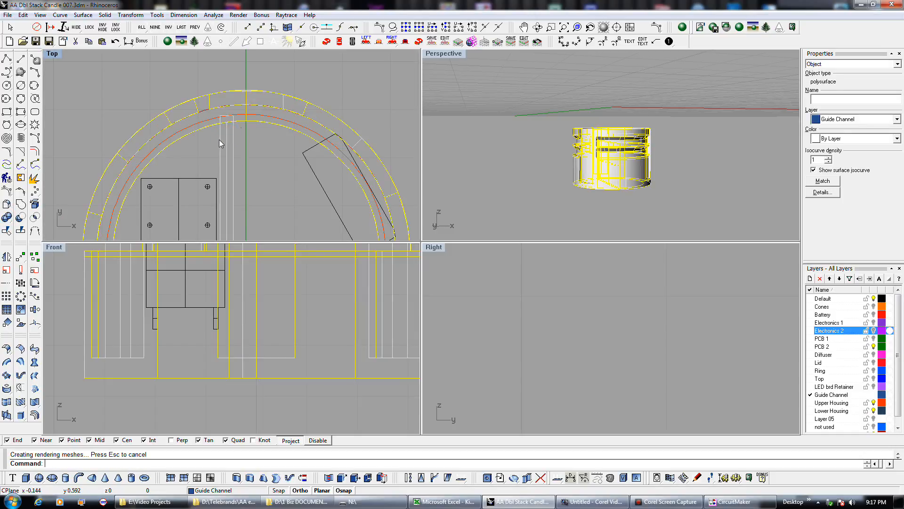
{"action": "right_click_drag", "start_coordinate": [551, 139], "coordinate": [596, 208]}
{"action": "key", "text": "Escape"}
{"action": "scroll", "coordinate": [590, 168], "scroll_direction": "up", "scroll_amount": 3}
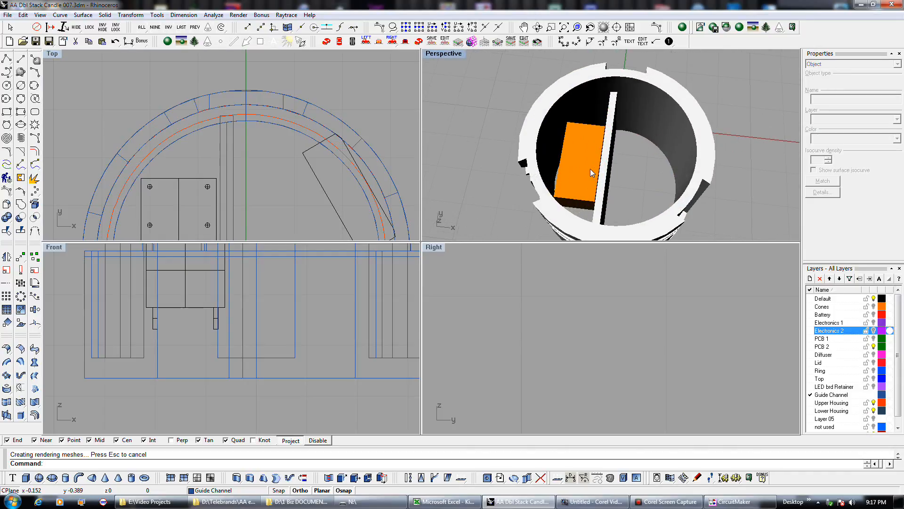
Raise the component block and its pins slightly inside the housing in the Front view.
{"action": "scroll", "coordinate": [172, 359], "scroll_direction": "down", "scroll_amount": 3}
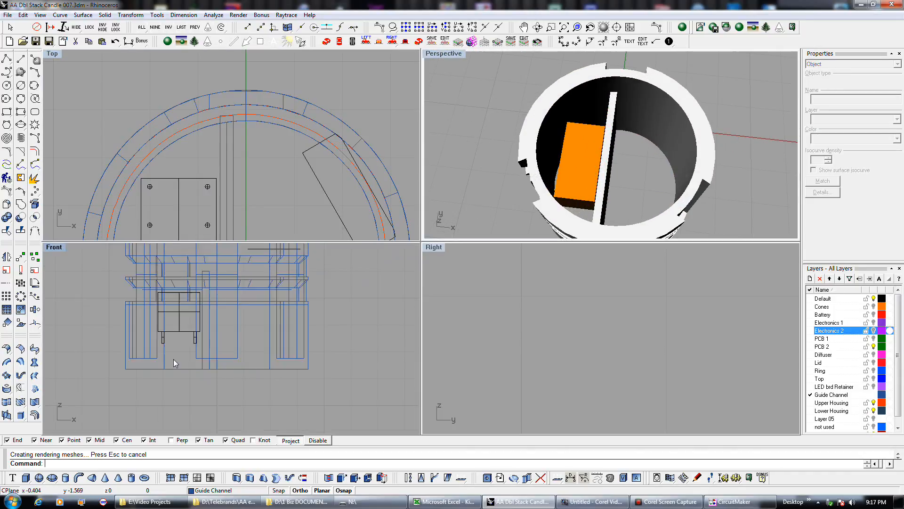
{"action": "left_click_drag", "start_coordinate": [182, 330], "coordinate": [184, 313]}
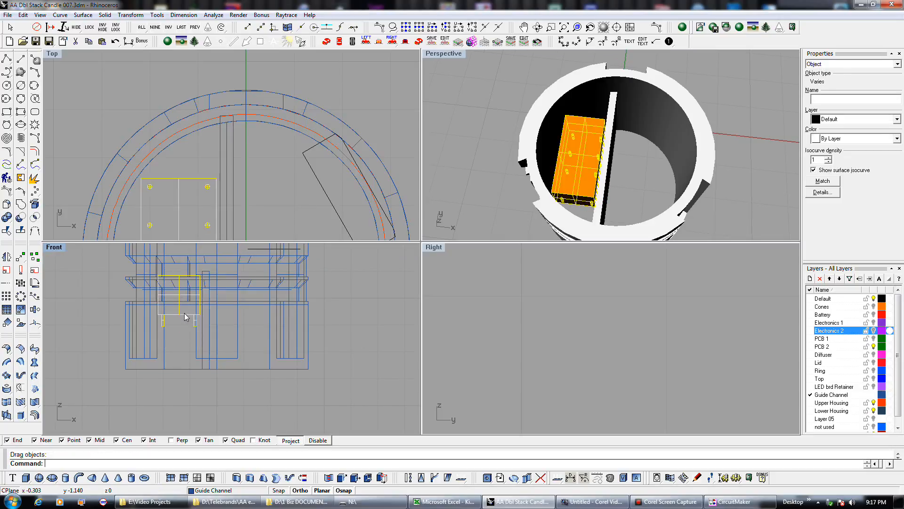
{"action": "scroll", "coordinate": [299, 190], "scroll_direction": "down", "scroll_amount": 1}
{"action": "scroll", "coordinate": [232, 340], "scroll_direction": "down", "scroll_amount": 2}
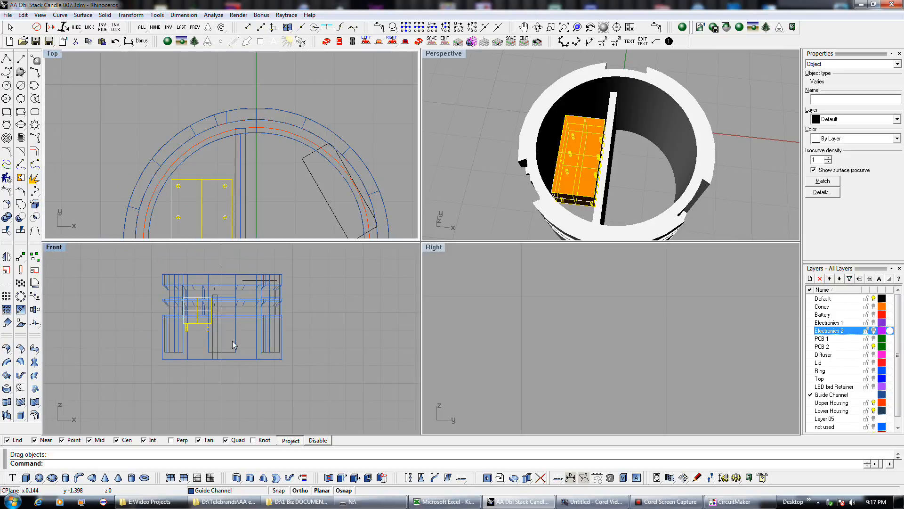
{"action": "left_click", "coordinate": [300, 315]}
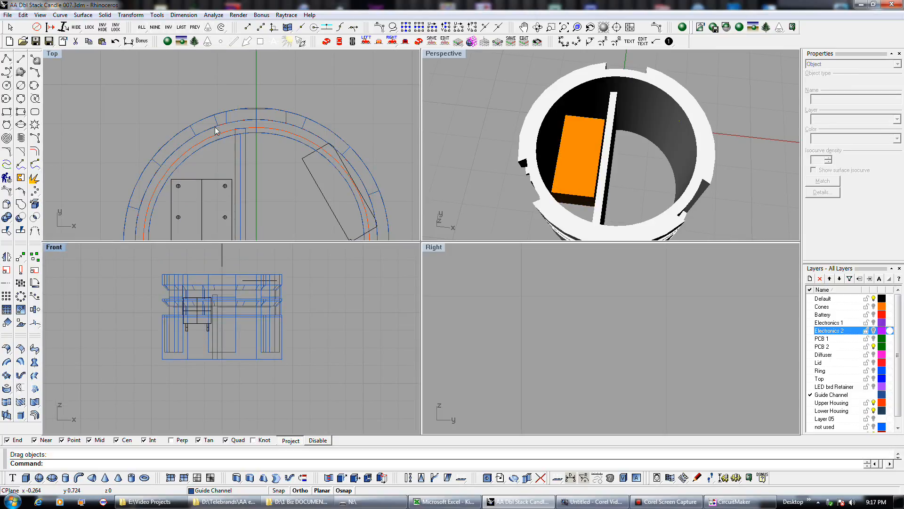
{"action": "scroll", "coordinate": [218, 141], "scroll_direction": "down", "scroll_amount": 5}
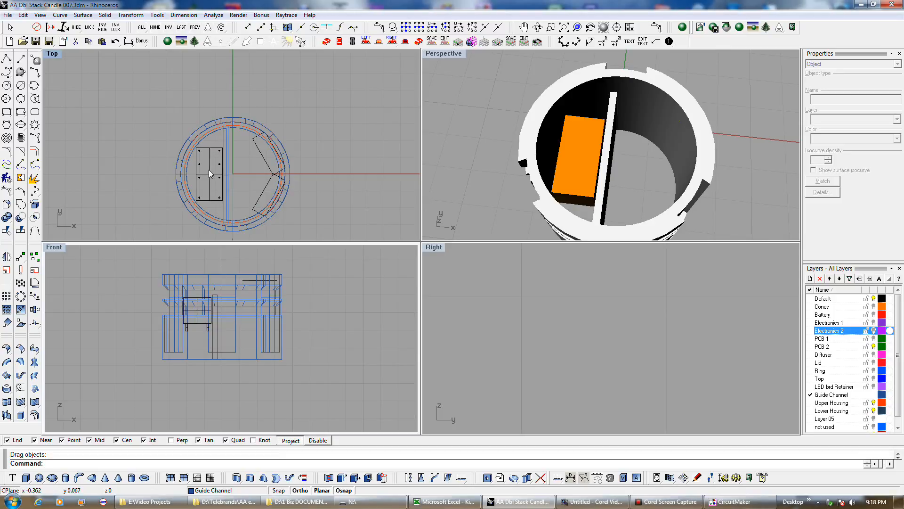